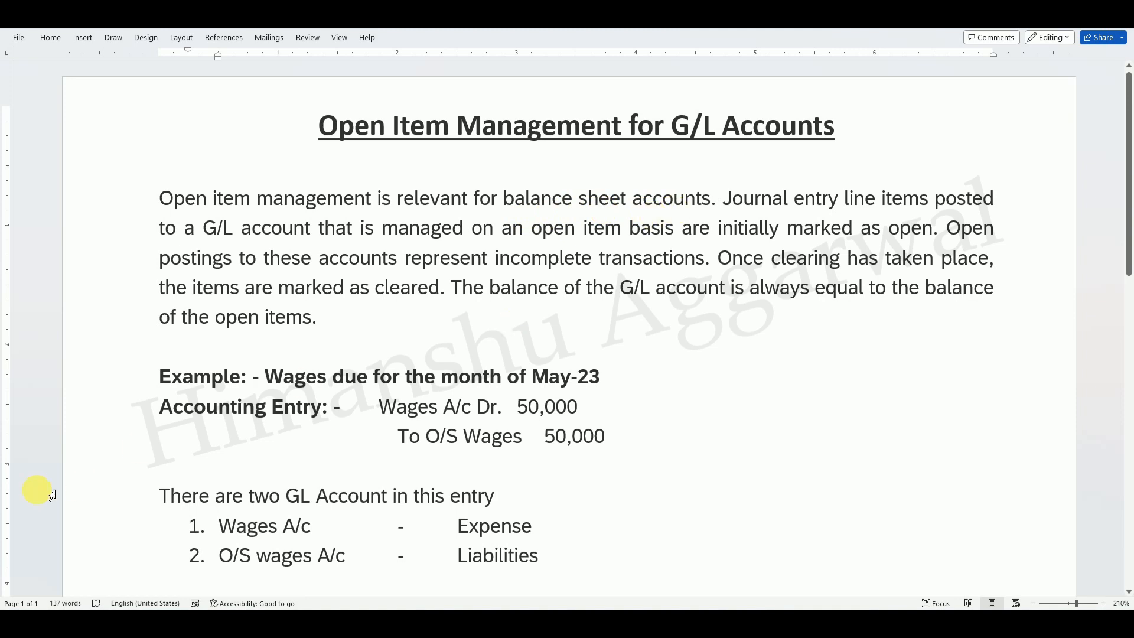
# Read through the document's notes on open item management for G/L accounts and the wages example.
pyautogui.scroll(-3, 1122, 218)
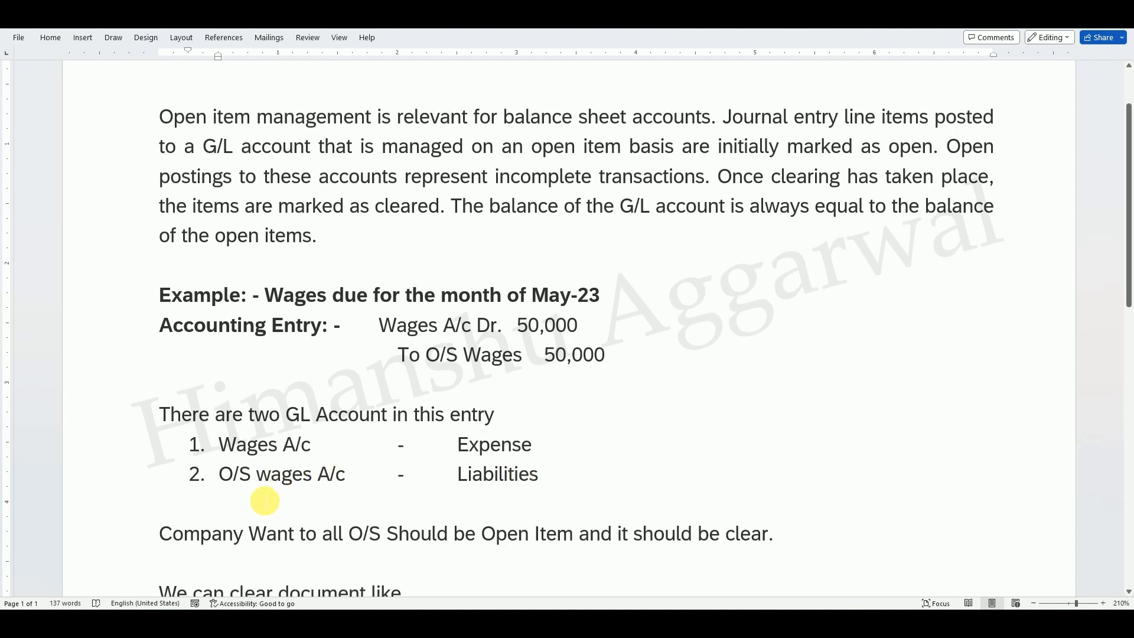
pyautogui.moveTo(1129, 307); pyautogui.dragTo(1129, 341)
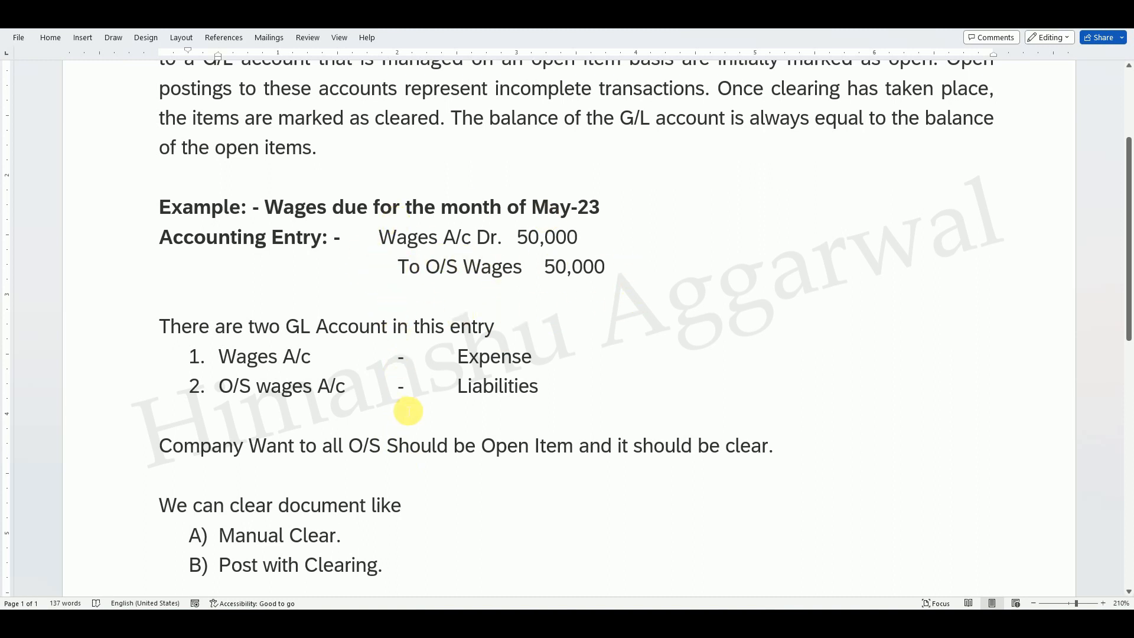
pyautogui.scroll(-2, 539, 347)
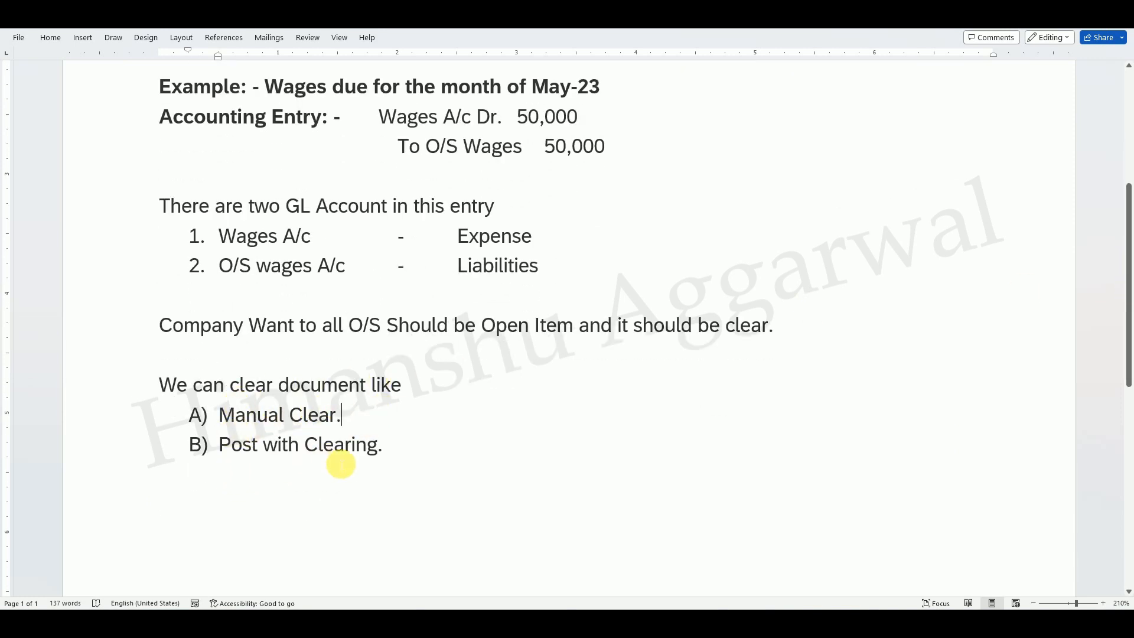
pyautogui.moveTo(1129, 305); pyautogui.dragTo(1129, 251)
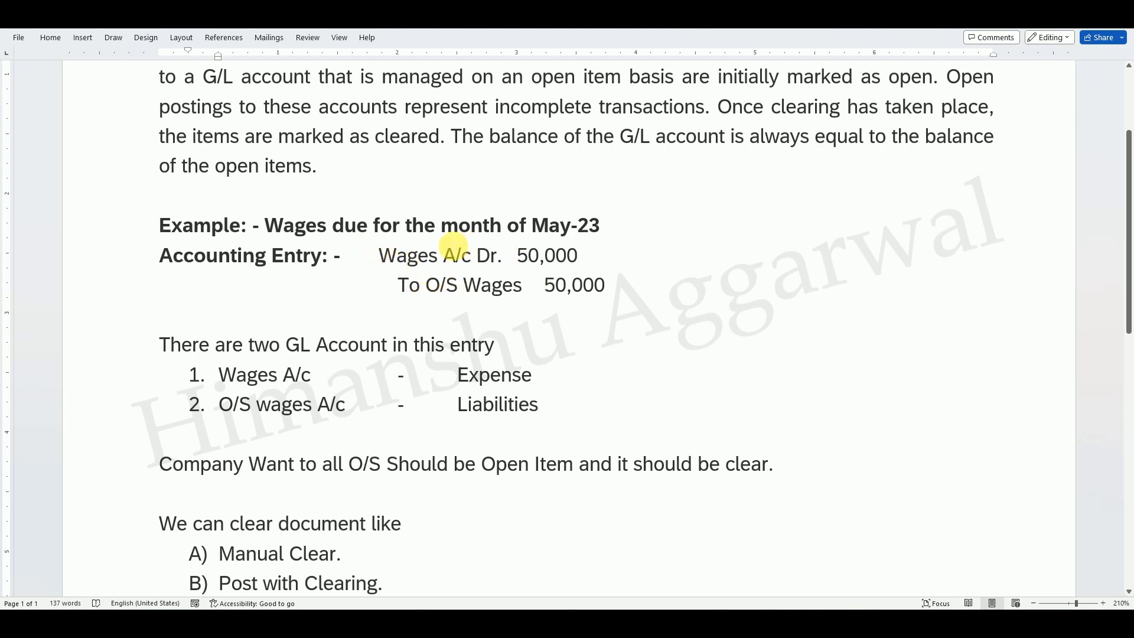
pyautogui.moveTo(1128, 256); pyautogui.dragTo(1120, 209)
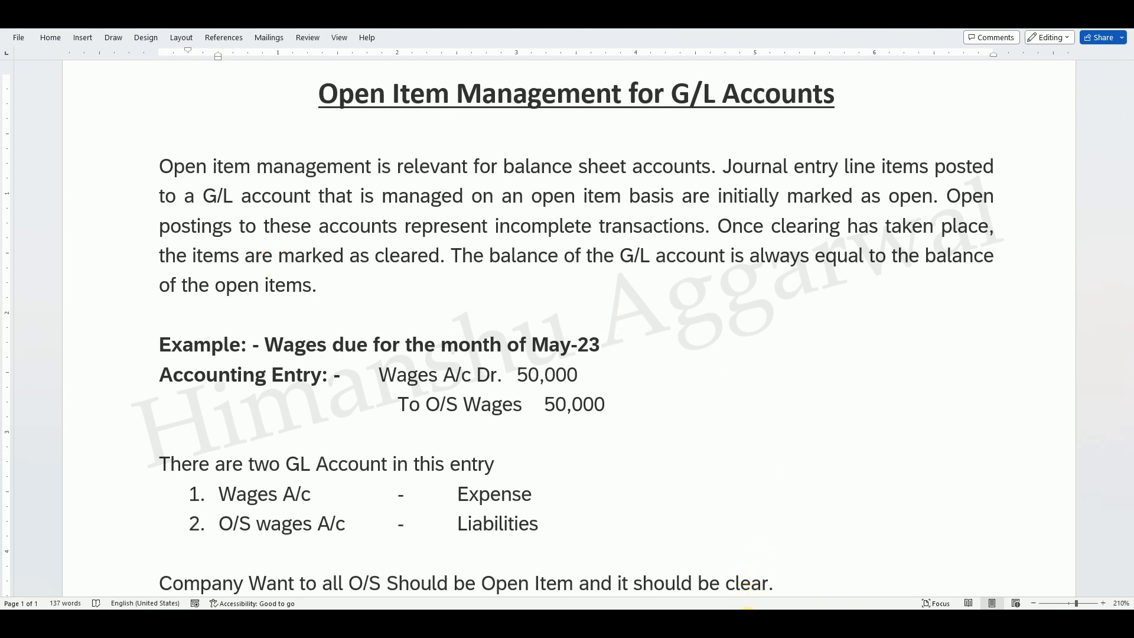
# Switch to SAP and open transaction FS00 to edit G/L accounts centrally.
pyautogui.moveTo(749, 623)
pyautogui.click(776, 577)
pyautogui.click(80, 61)
pyautogui.write('fs00')
pyautogui.press('Return')
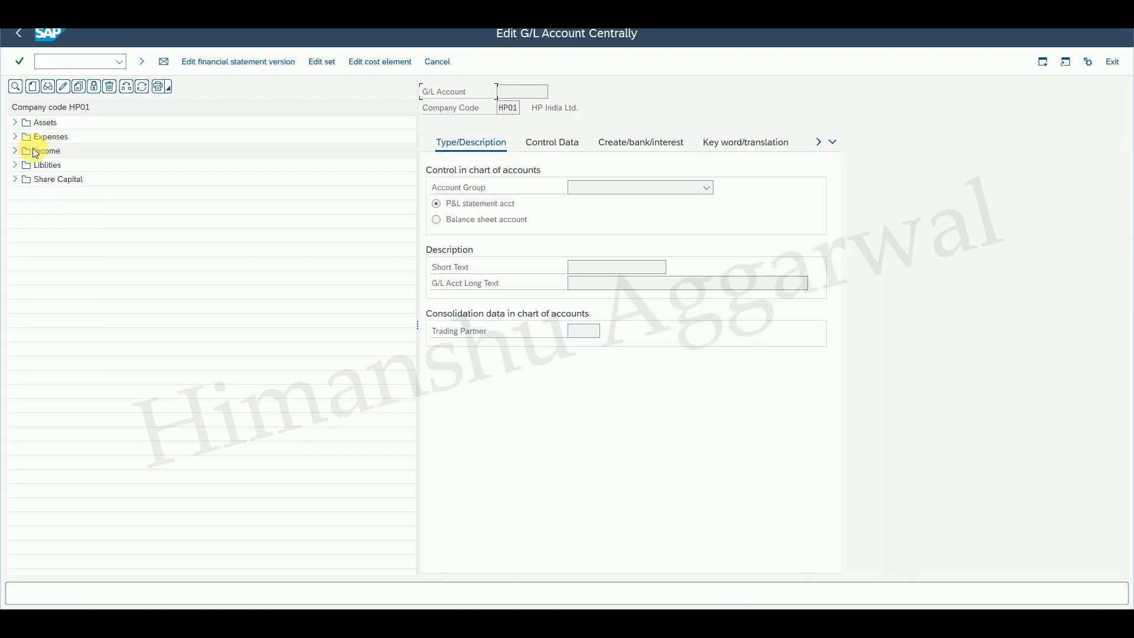
# Start creating G/L account 400003 in company code HP01 under the expenses group.
pyautogui.click(15, 137)
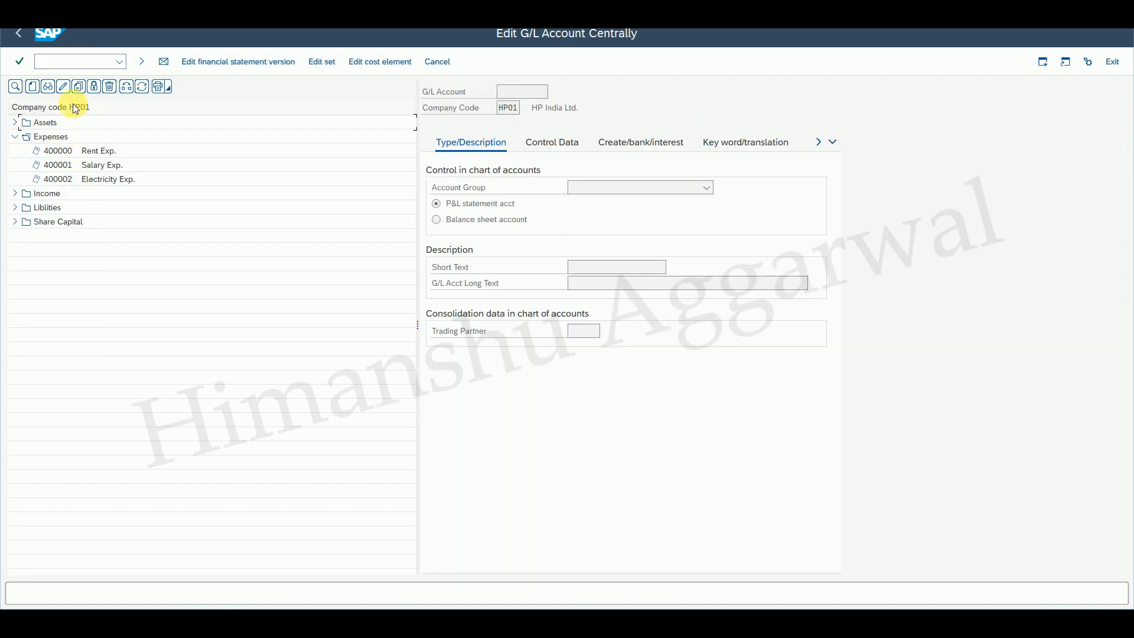
pyautogui.click(33, 86)
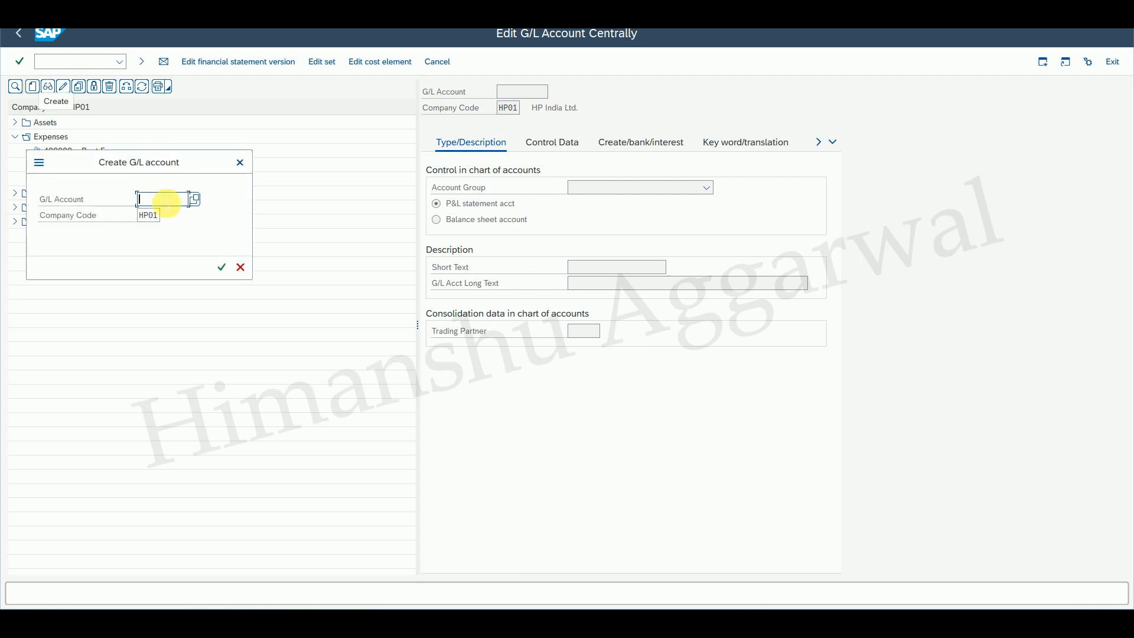
pyautogui.moveTo(169, 169); pyautogui.dragTo(297, 255)
pyautogui.write('400003')
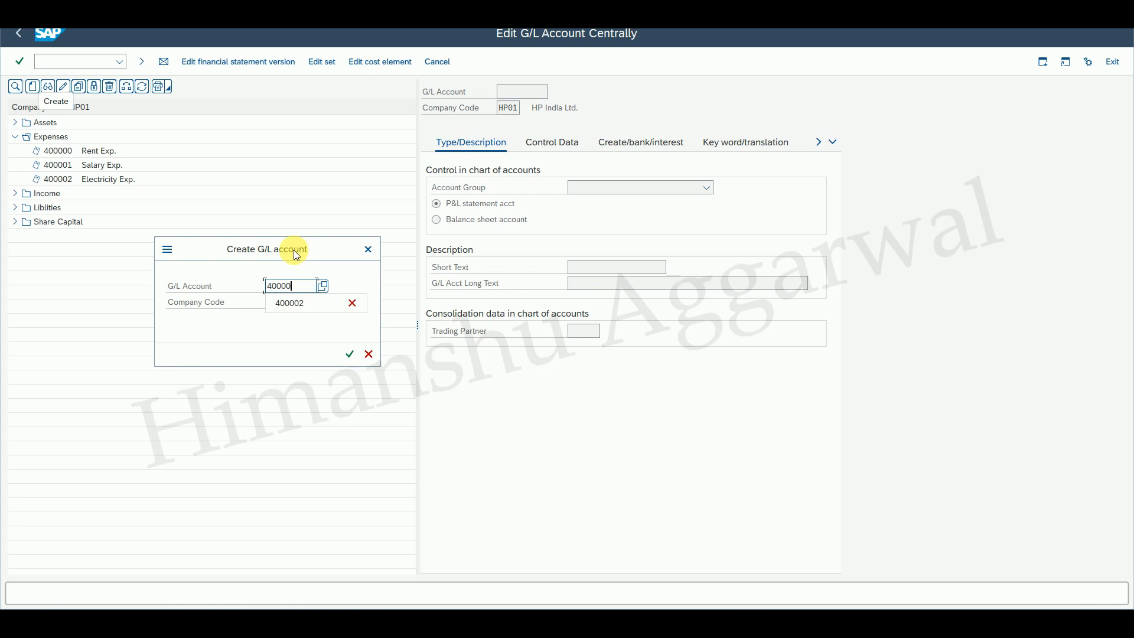
pyautogui.press('Return')
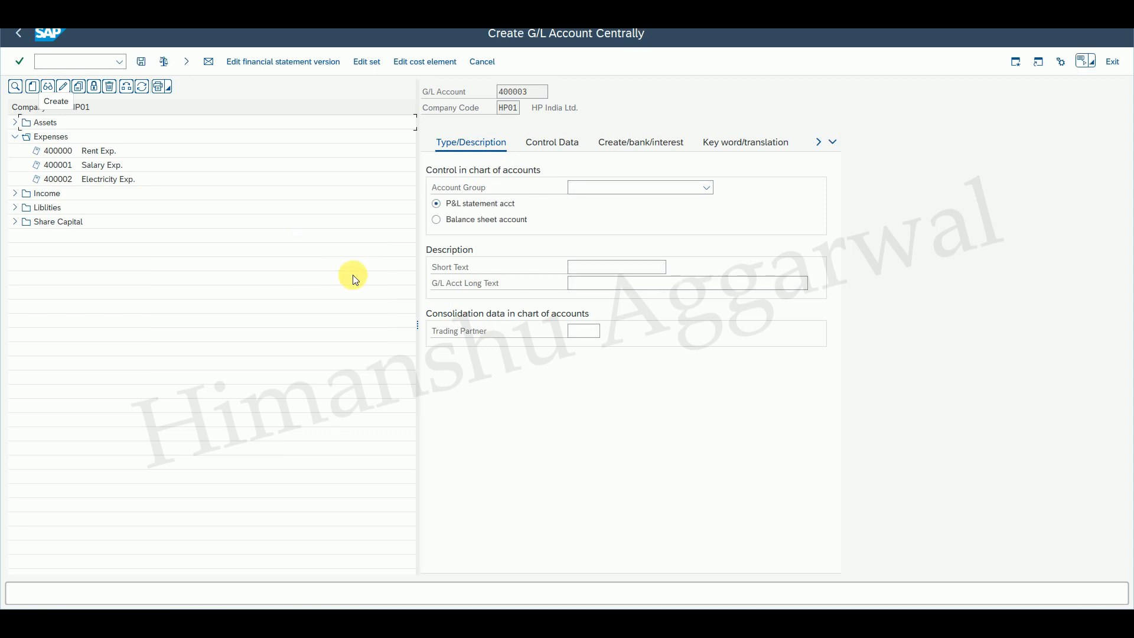
# Set the account group to EXPN Expenses and enter Wages A/c as both short and long text.
pyautogui.click(622, 187)
pyautogui.click(625, 229)
pyautogui.click(631, 268)
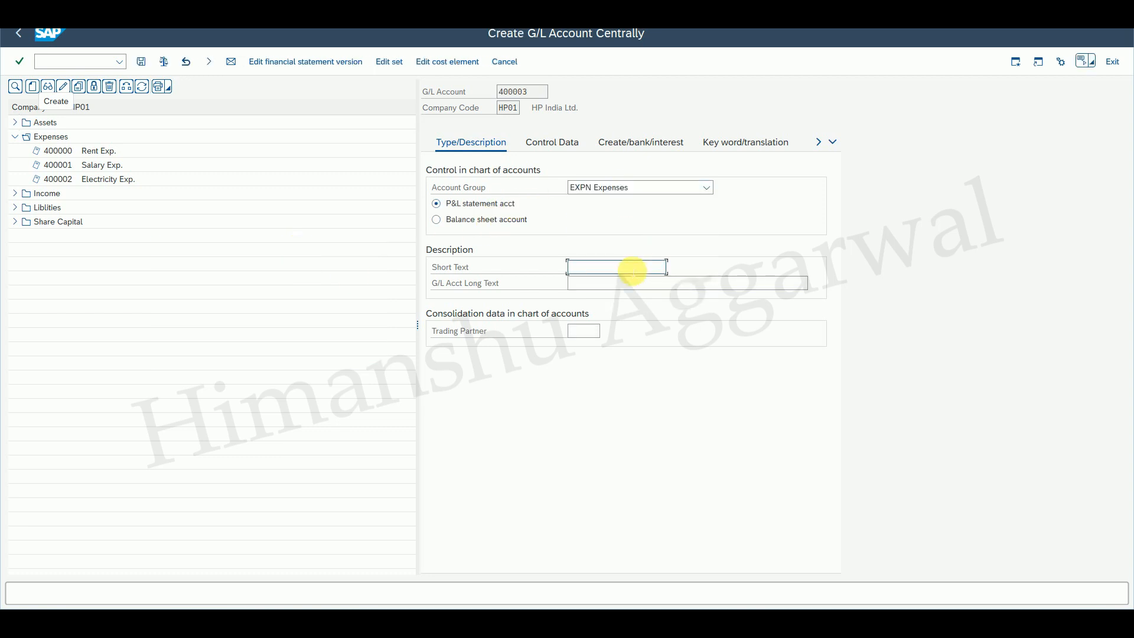
pyautogui.write('Wages A/c')
pyautogui.moveTo(618, 270); pyautogui.dragTo(547, 255)
pyautogui.hotkey('ctrl', 'c')
pyautogui.click(595, 288)
pyautogui.hotkey('ctrl', 'v')
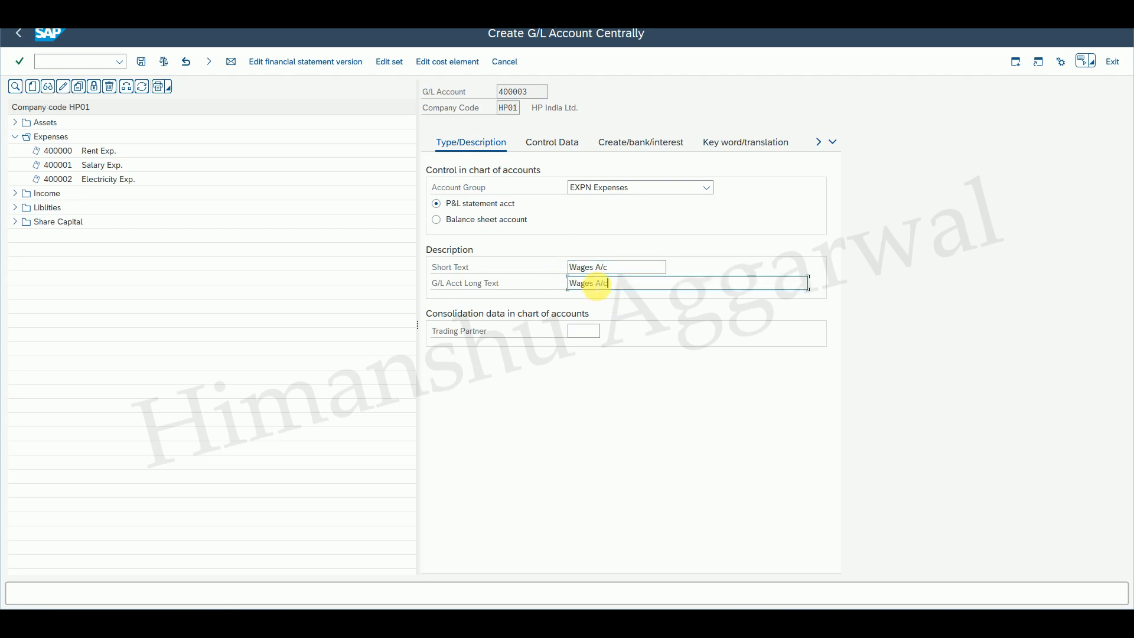
# In the account's control data, enable line item display and set the sort key to 001.
pyautogui.click(554, 143)
pyautogui.click(436, 411)
pyautogui.click(568, 427)
pyautogui.click(590, 438)
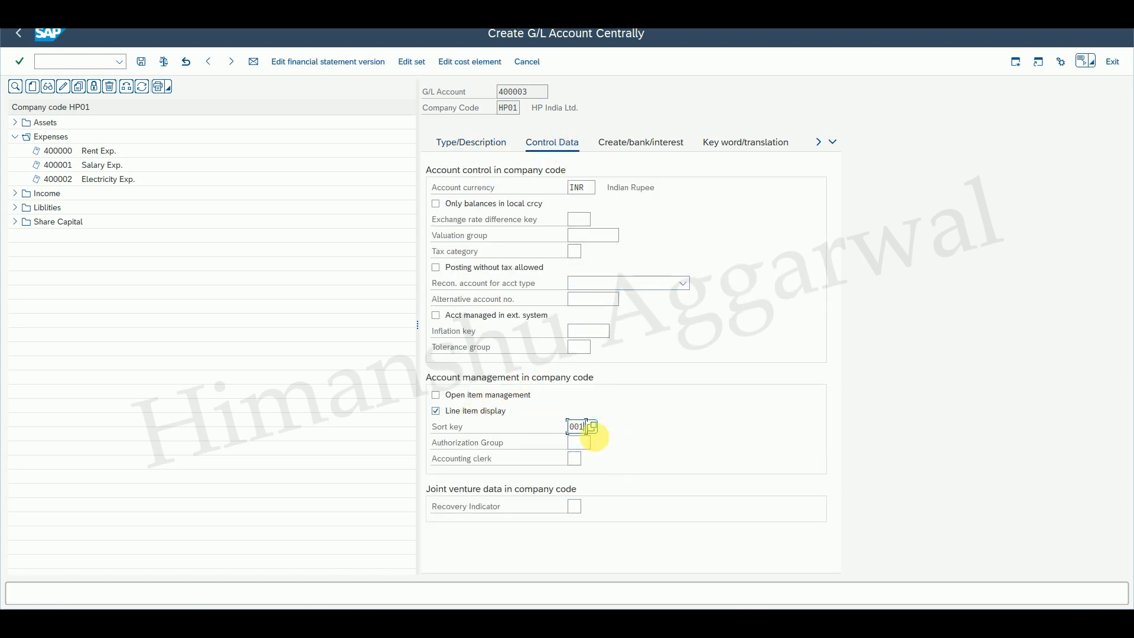
# Set the field status group to G001 and save the Wages A/c account.
pyautogui.click(641, 144)
pyautogui.write('g001')
pyautogui.press('Return')
pyautogui.click(141, 61)
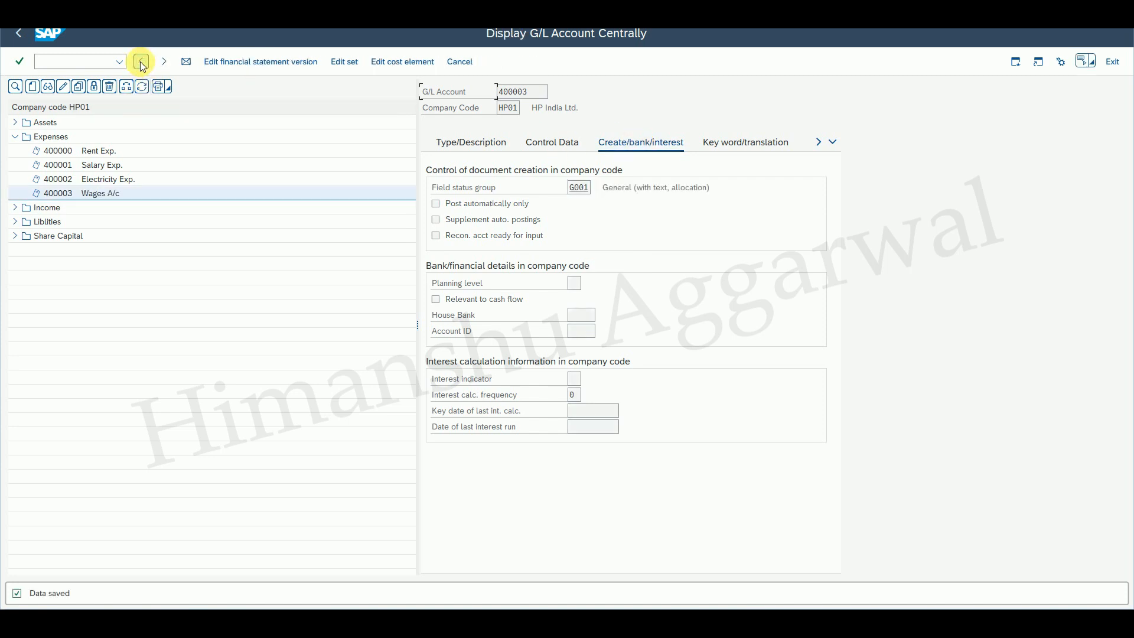
# Start creating G/L account 300000 in company code HP01 under the liabilities group.
pyautogui.click(15, 222)
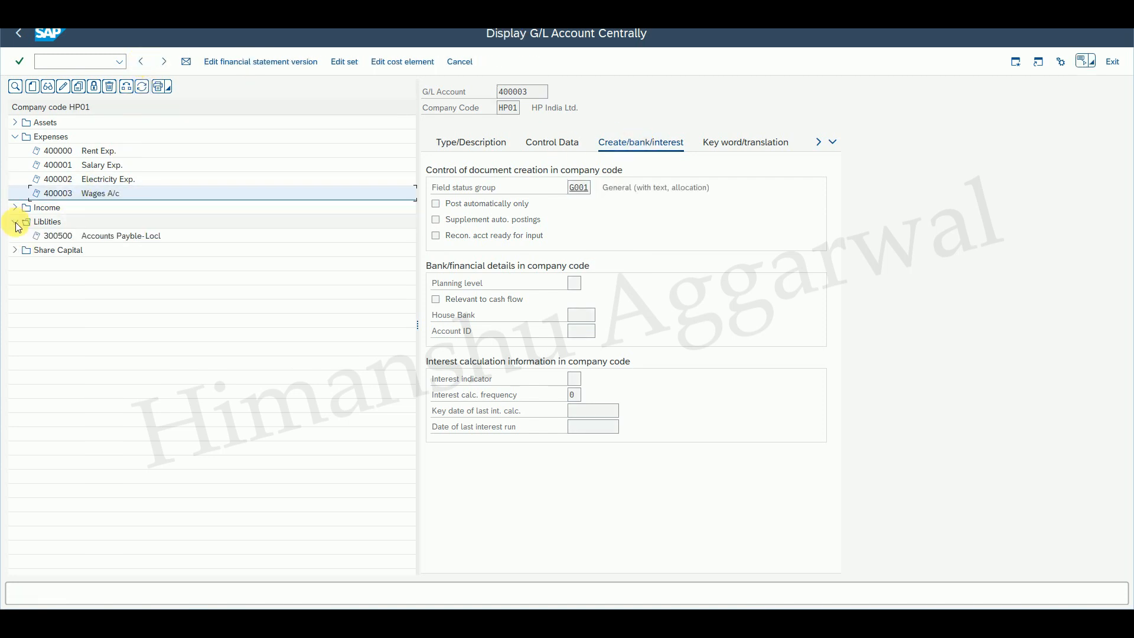
pyautogui.click(80, 232)
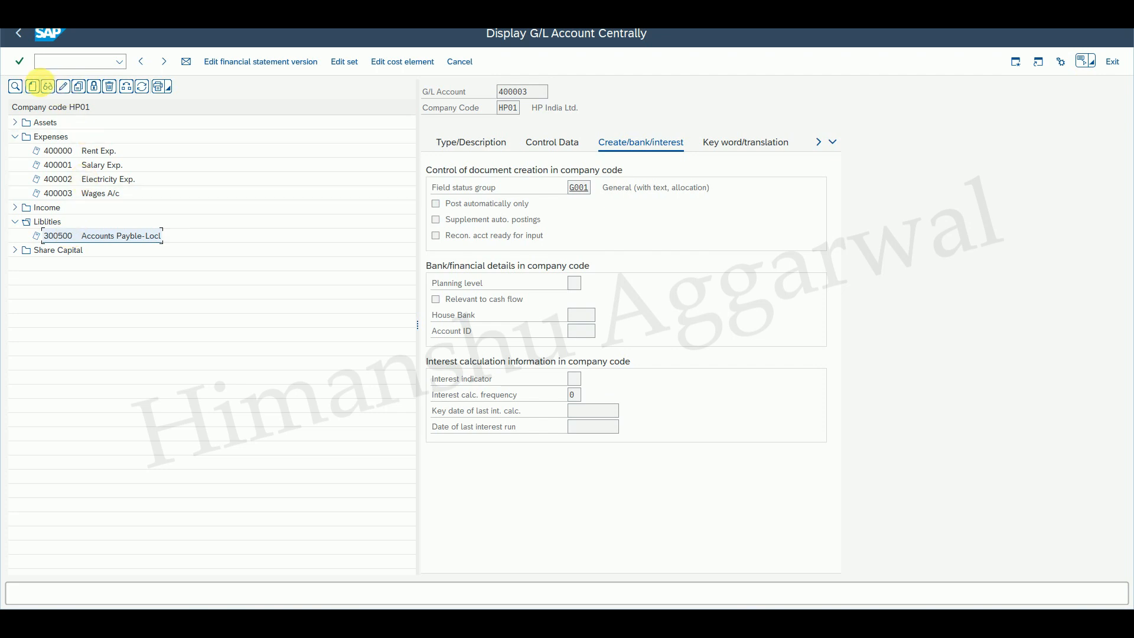
pyautogui.click(32, 86)
pyautogui.moveTo(132, 155); pyautogui.dragTo(238, 228)
pyautogui.write('300000')
pyautogui.press('Return')
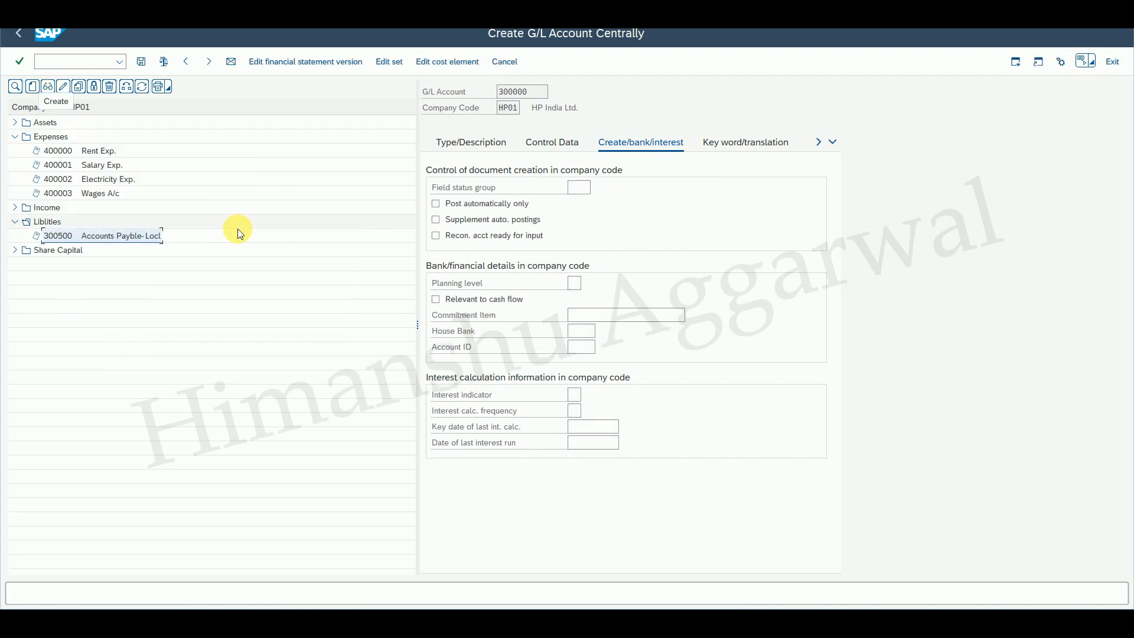
# Mark the new account as a balance sheet account with account group LIBT Liblities.
pyautogui.click(474, 145)
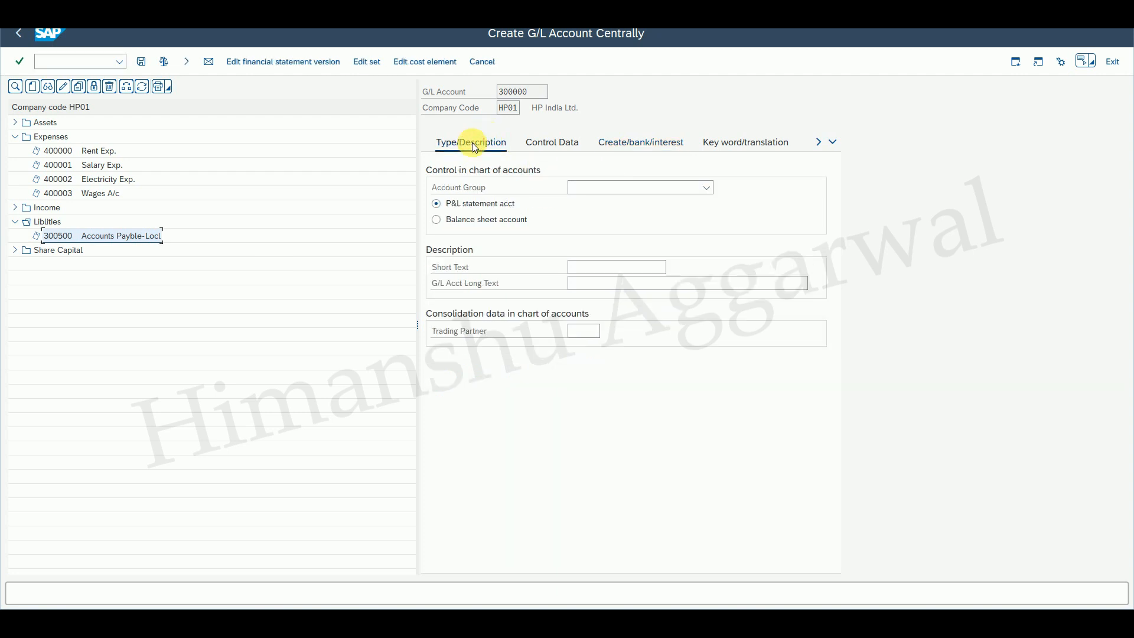
pyautogui.click(653, 186)
pyautogui.click(465, 219)
pyautogui.click(465, 219)
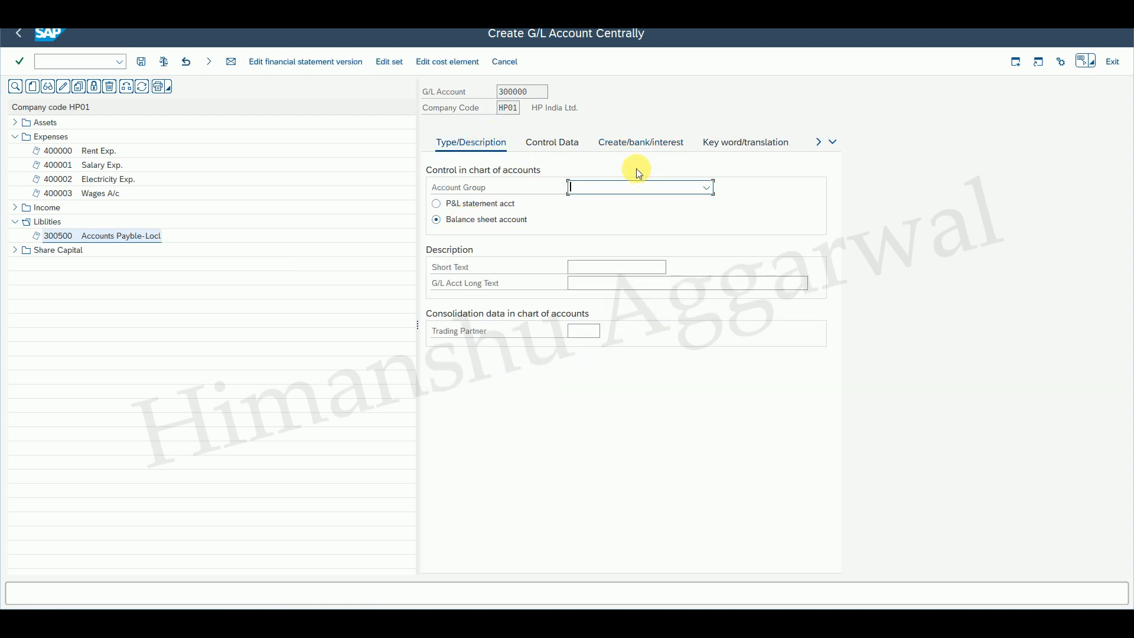
pyautogui.click(640, 187)
pyautogui.click(620, 261)
pyautogui.click(625, 268)
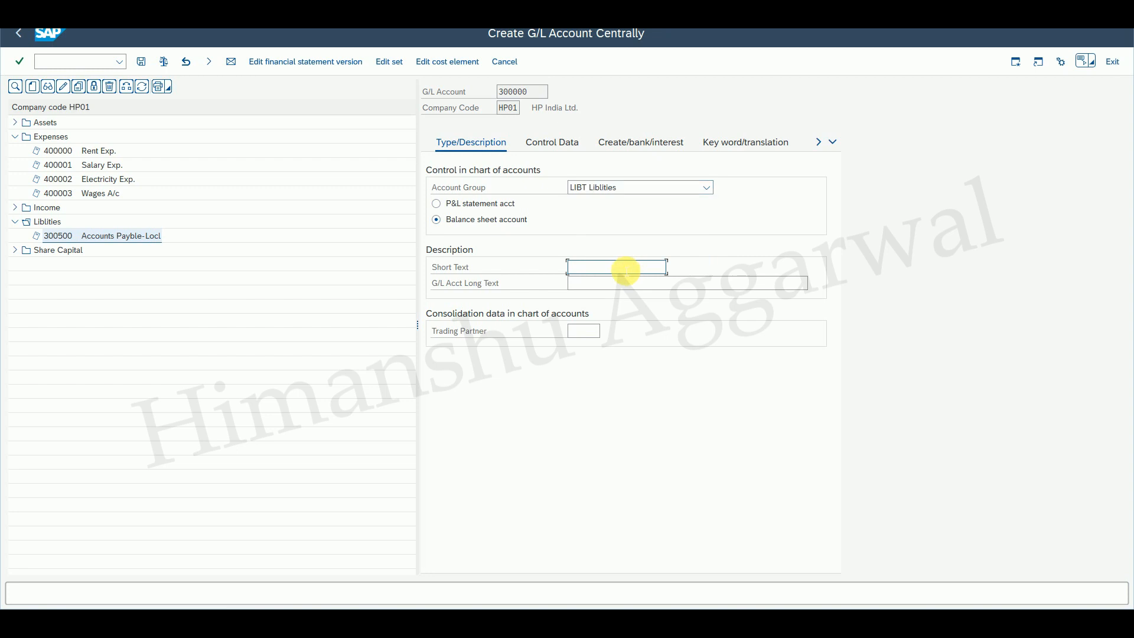
# Enter O/S wages as the short text and O/S Wages as the long text.
pyautogui.write('O/S wages')
pyautogui.click(610, 284)
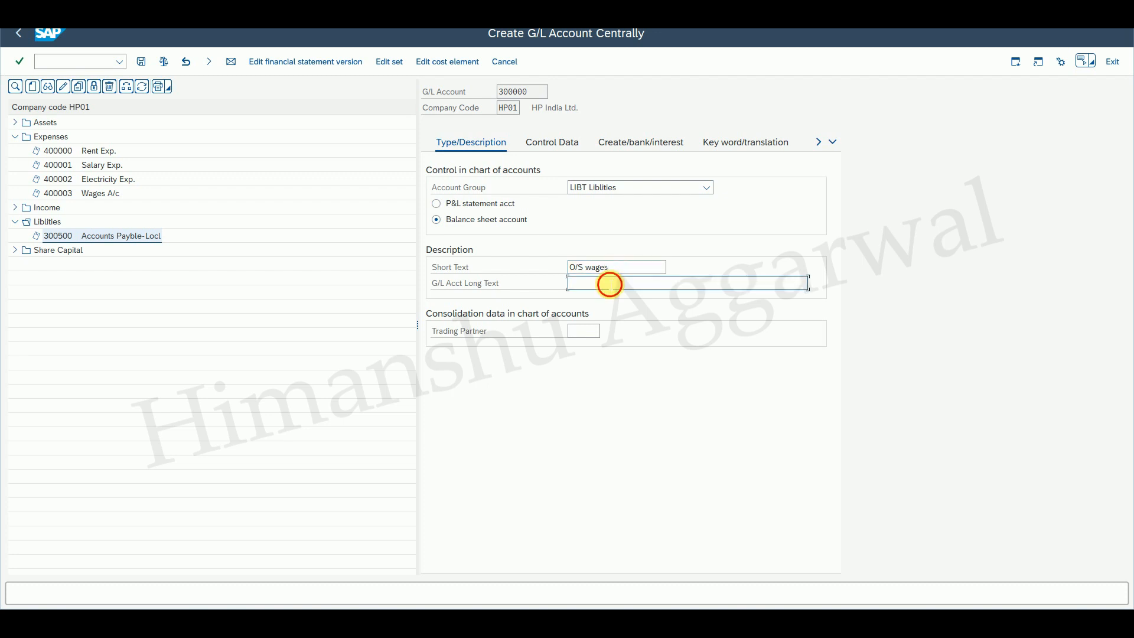
pyautogui.write('O/S Wages')
# In control data, enable open item management and line item display, and set the sort key to 001.
pyautogui.click(555, 146)
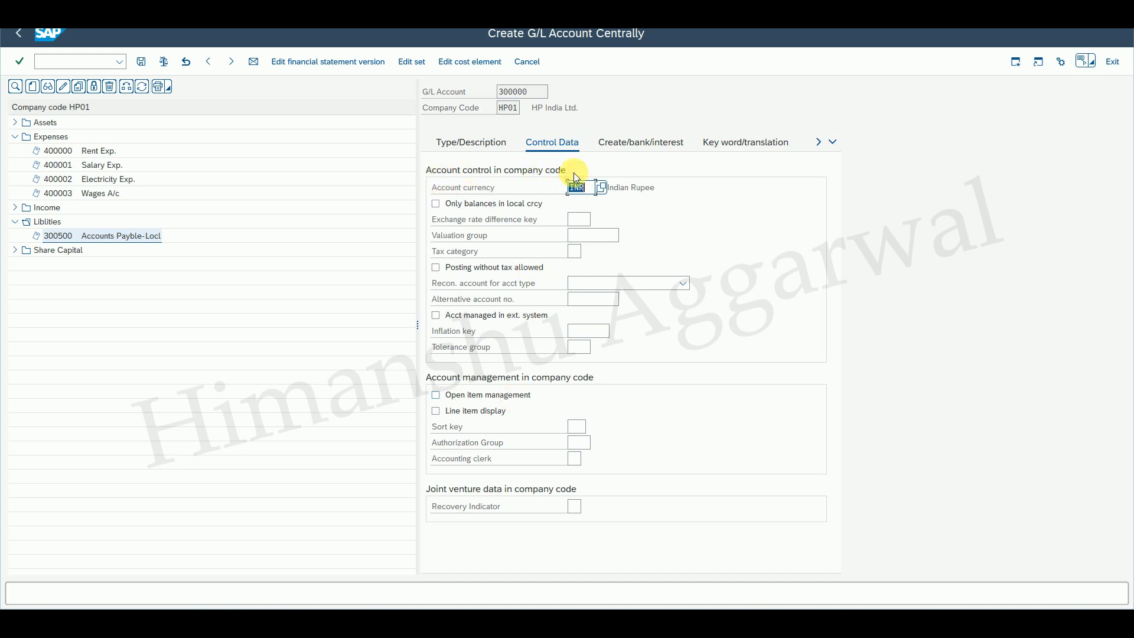
pyautogui.click(436, 395)
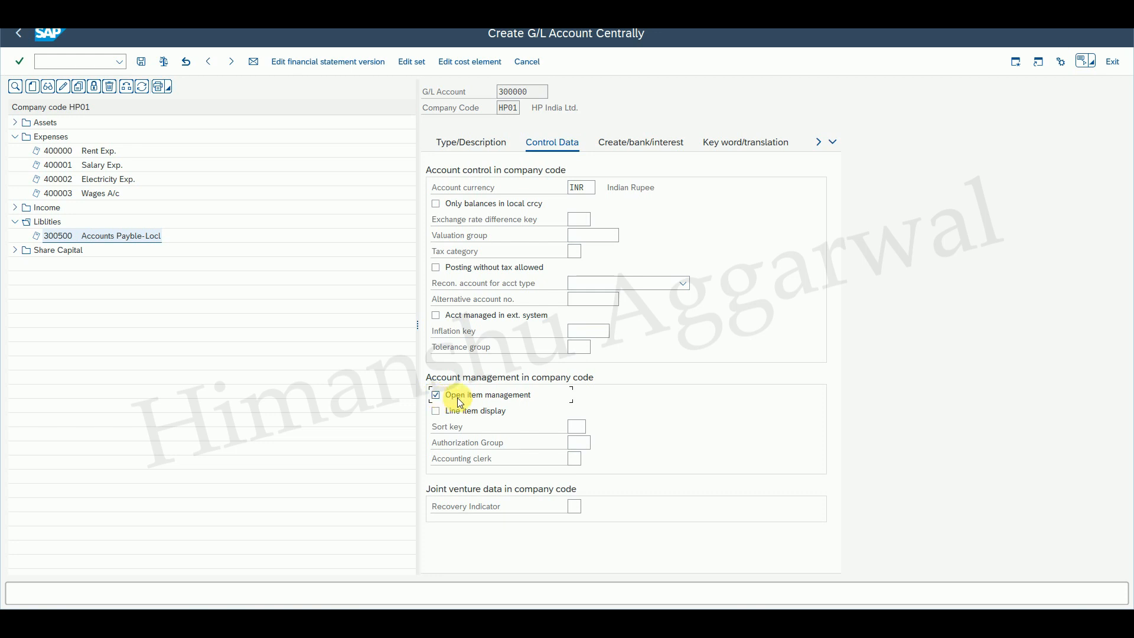
pyautogui.click(449, 415)
pyautogui.click(581, 426)
pyautogui.click(582, 441)
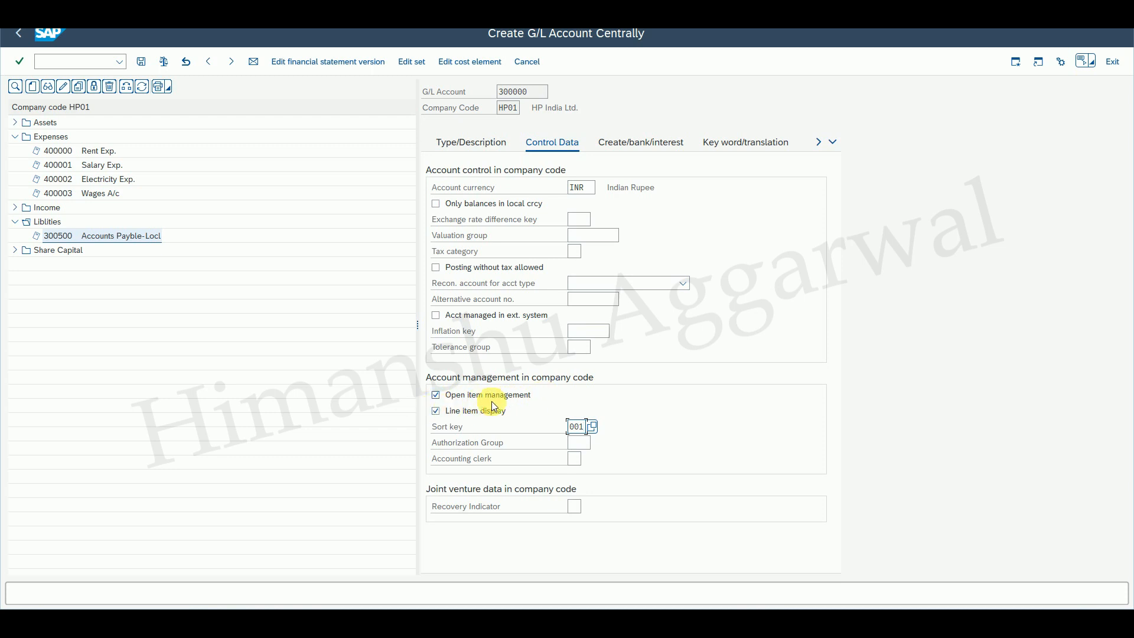
# Set the field status group to G001 and save the O/S wages account.
pyautogui.click(616, 146)
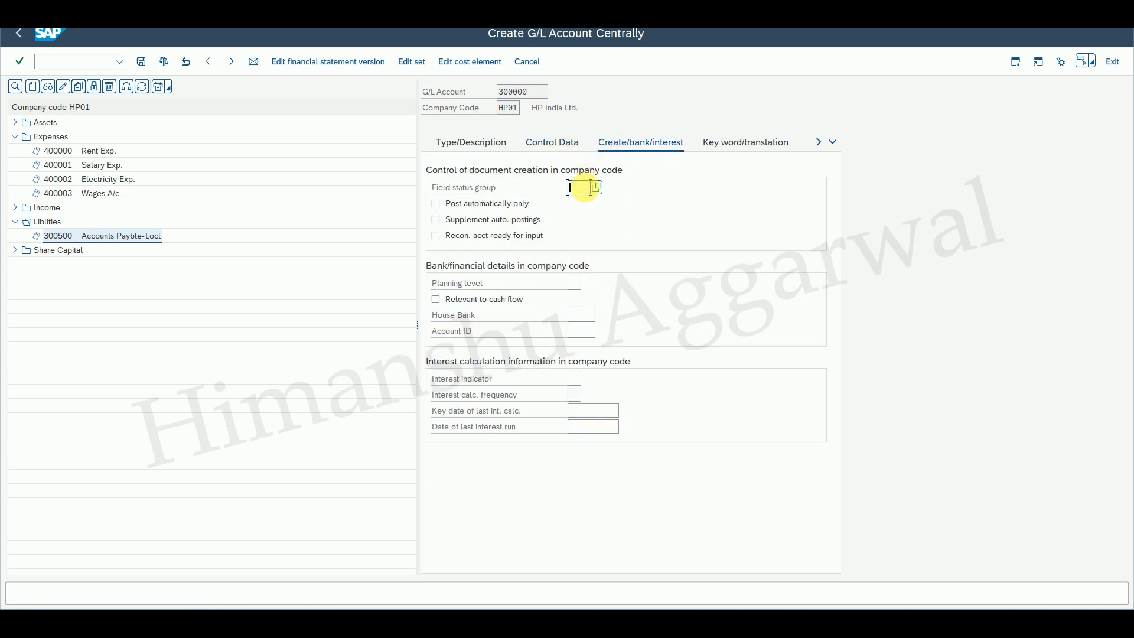
pyautogui.click(583, 187)
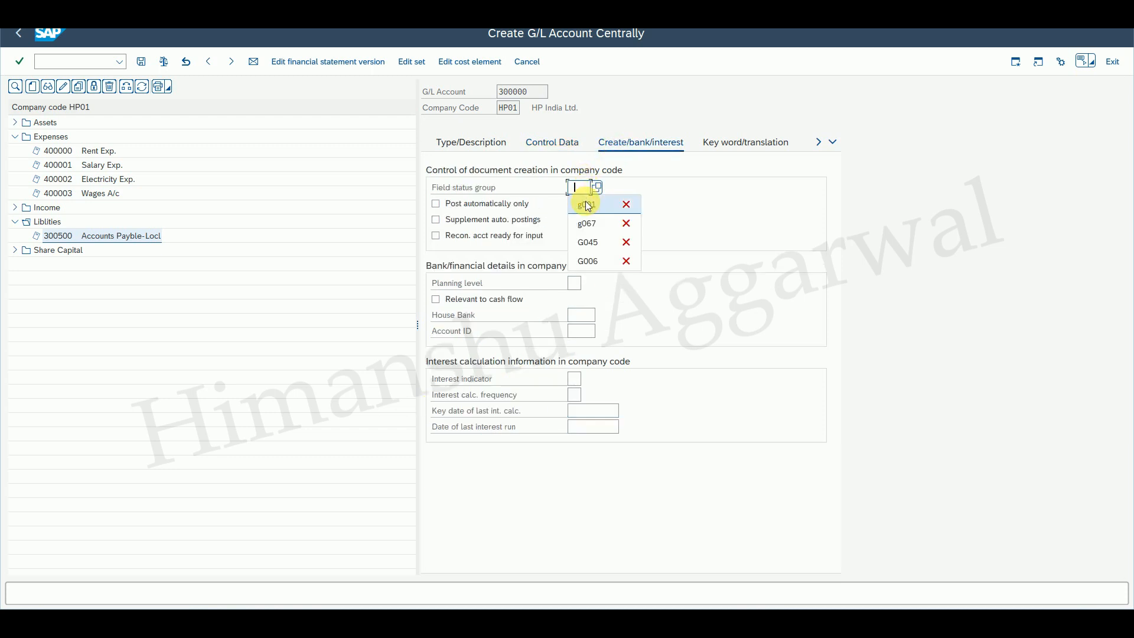
pyautogui.click(550, 143)
pyautogui.click(142, 62)
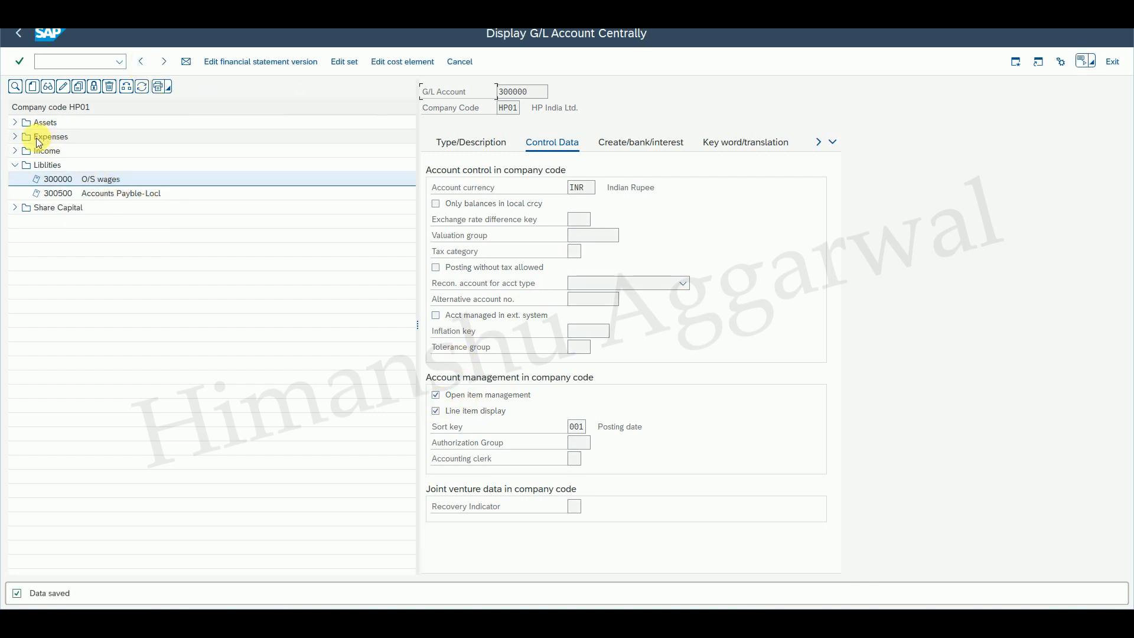
# Leave the account editor and start transaction FB50 to enter a G/L account document.
pyautogui.click(16, 137)
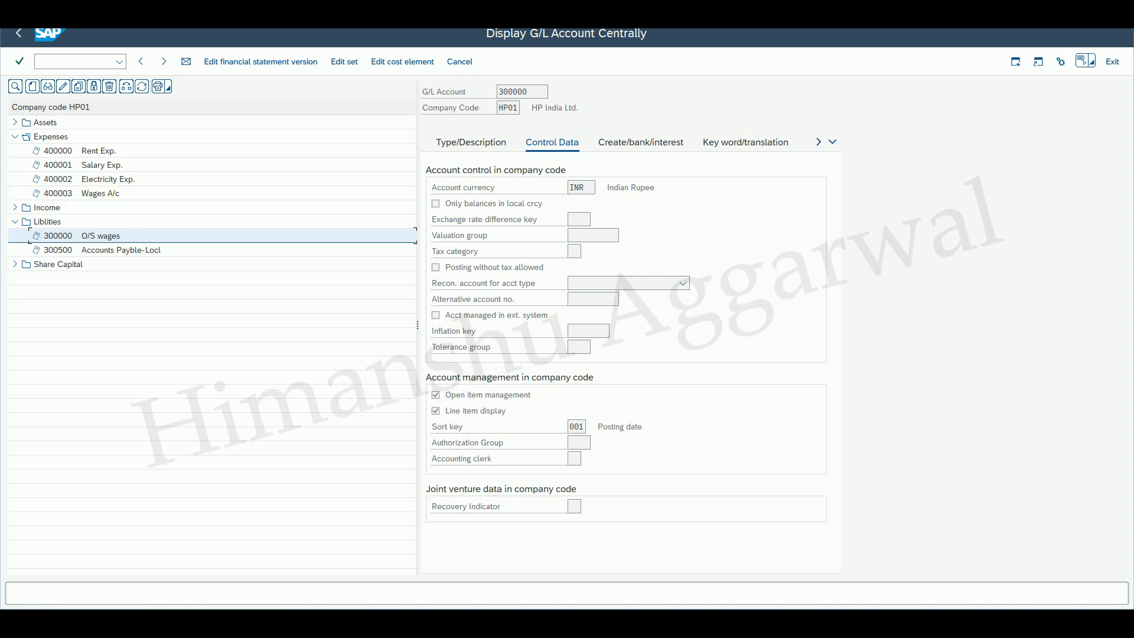
pyautogui.click(94, 65)
pyautogui.write('/n')
pyautogui.press('Return')
pyautogui.write('fb')
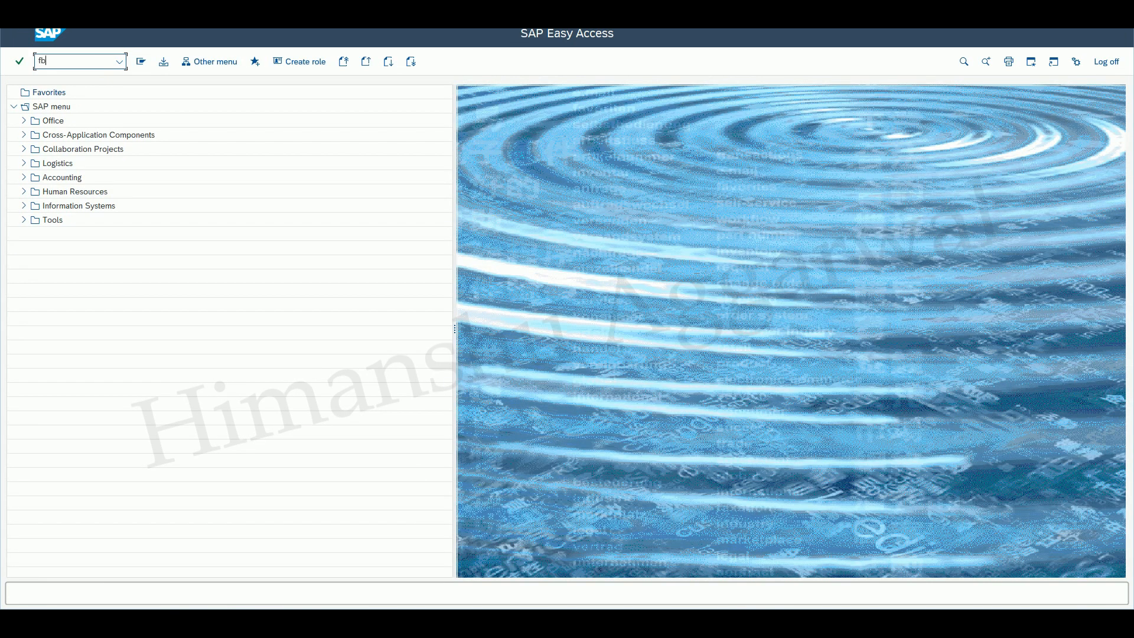
pyautogui.write('50')
pyautogui.press('Return')
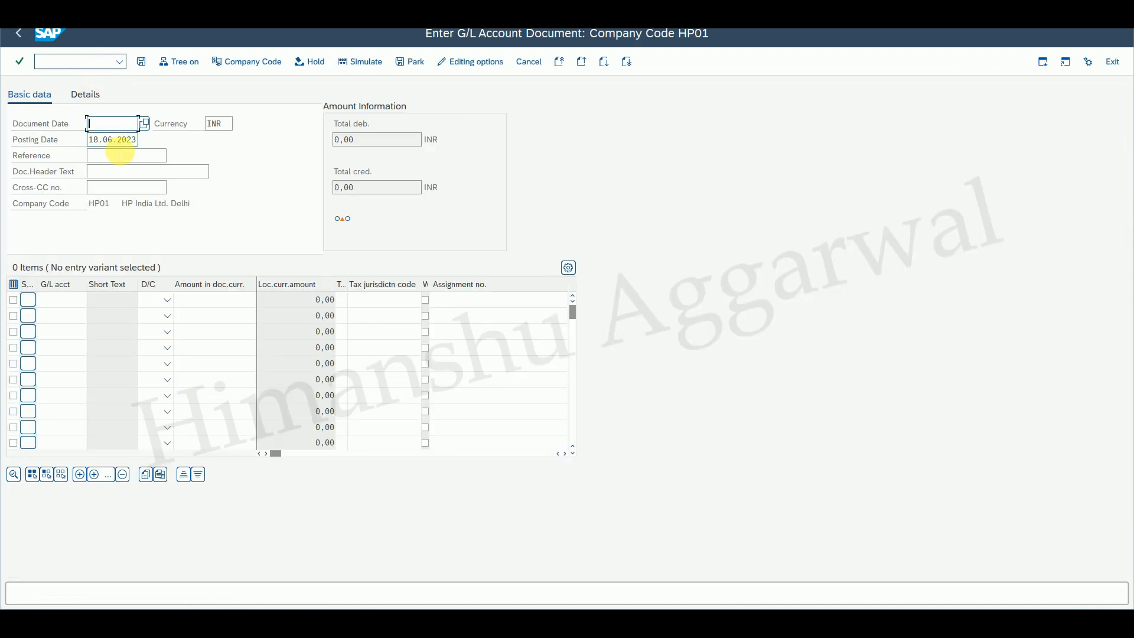
# Set the document date to 18 and the document header text to Wages O/S.
pyautogui.write('18.06.2023')
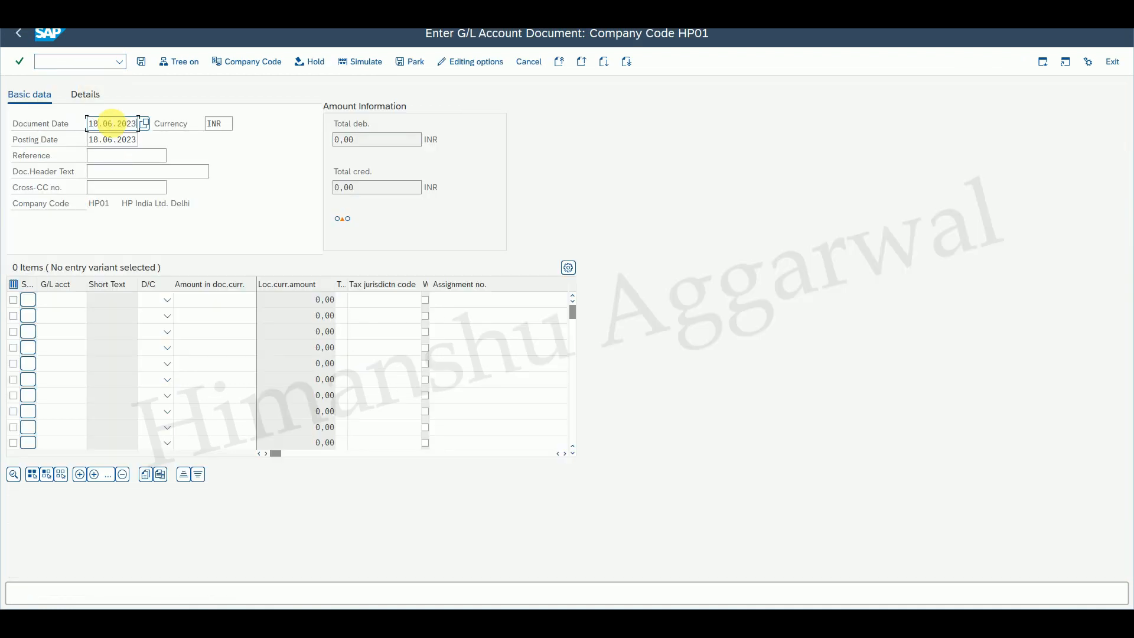
pyautogui.click(115, 171)
pyautogui.write('Test ')
pyautogui.write('/')
pyautogui.write('Ope')
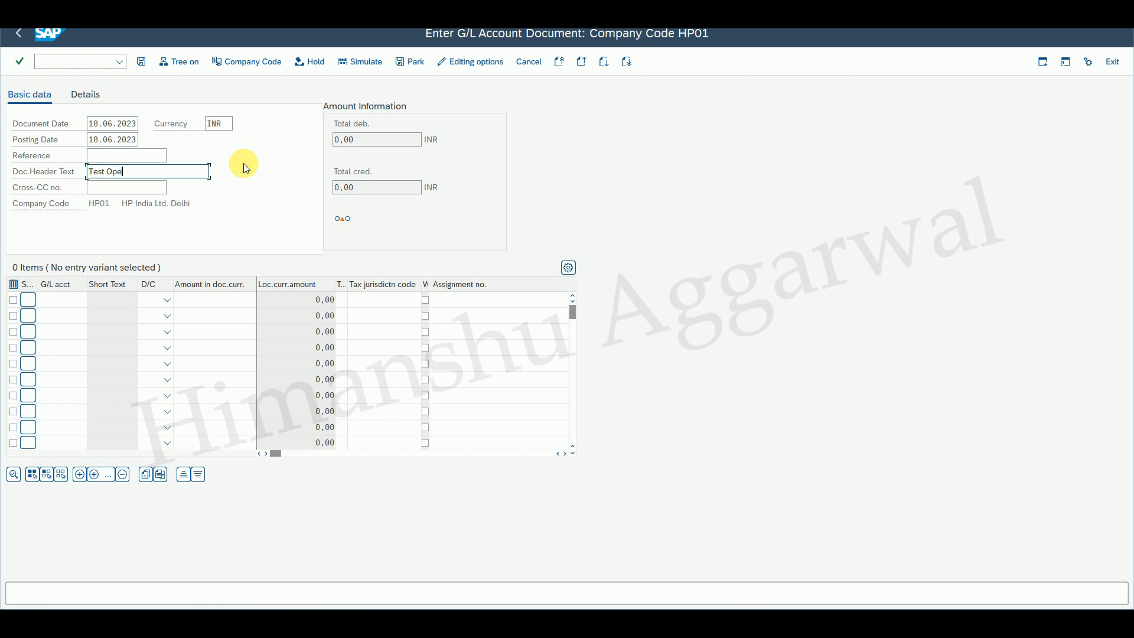
pyautogui.press('BackSpace')
pyautogui.press('BackSpace')
pyautogui.press('BackSpace')
pyautogui.press('BackSpace')
pyautogui.press('BackSpace')
pyautogui.press('BackSpace')
pyautogui.press('BackSpace')
pyautogui.press('BackSpace')
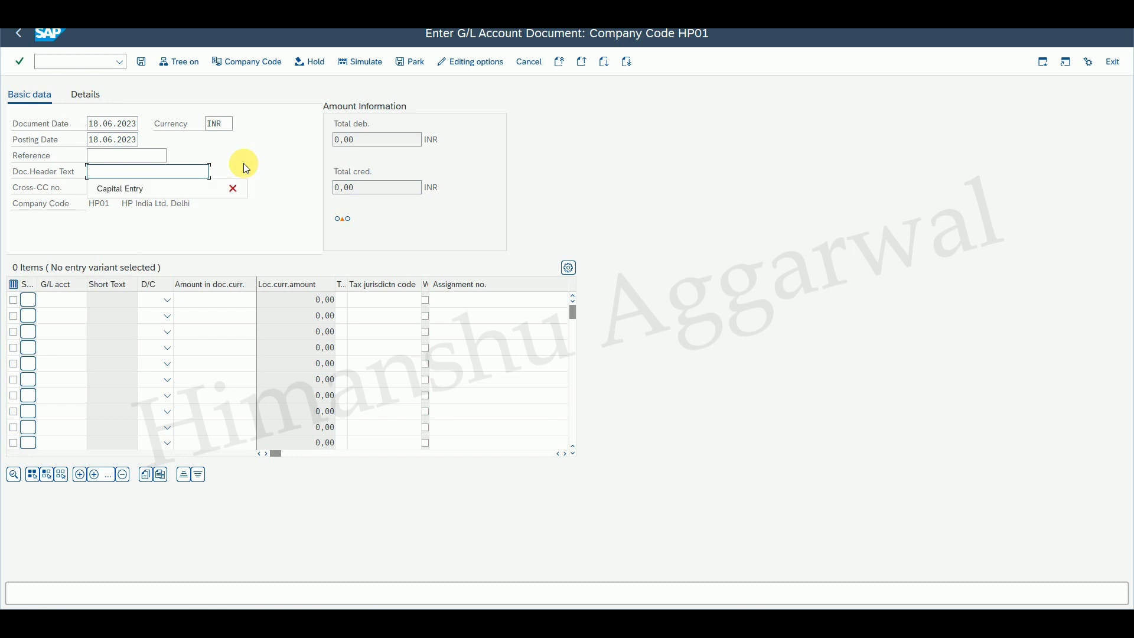
pyautogui.write('Wages ')
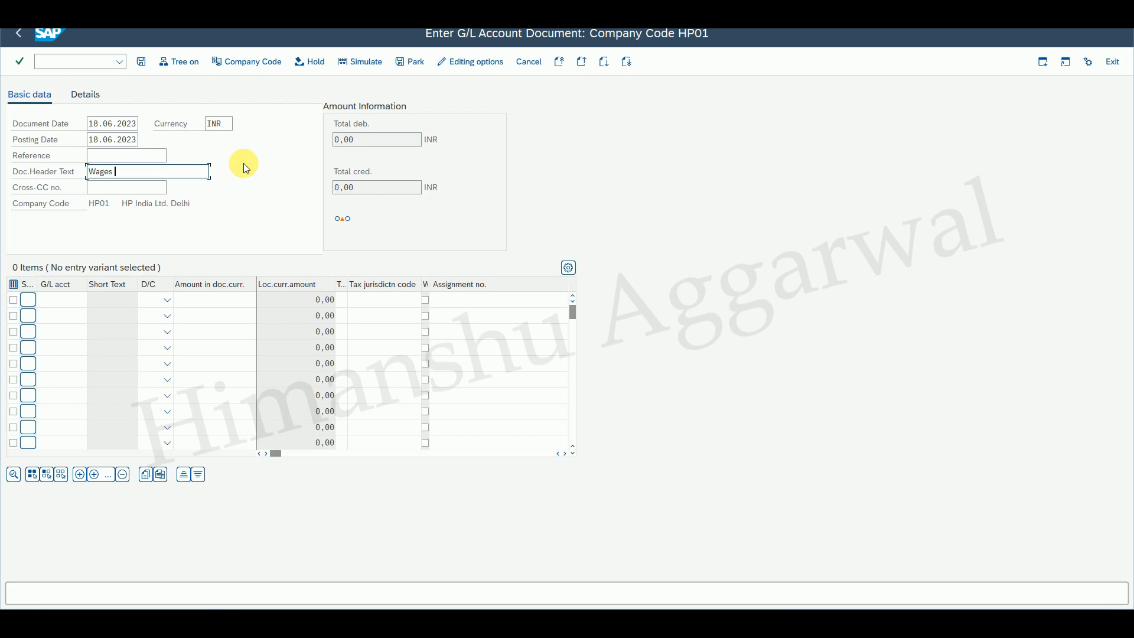
pyautogui.write('O/S')
pyautogui.click(74, 302)
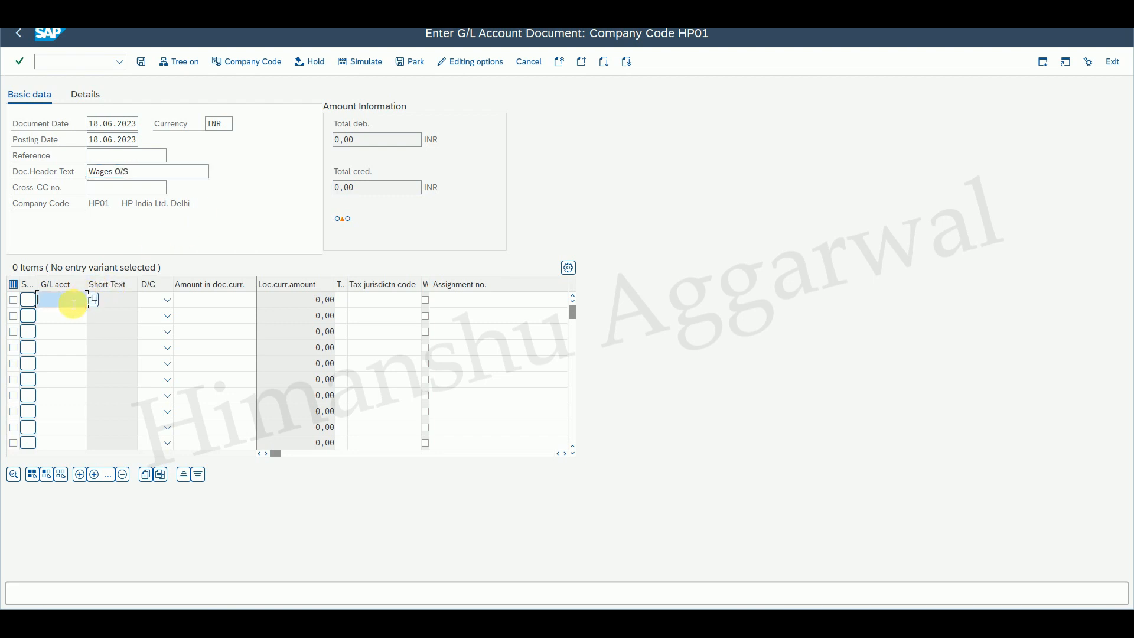
# Enter the first line item: account 400003 Wages A/c as a debit of 50000.
pyautogui.click(92, 301)
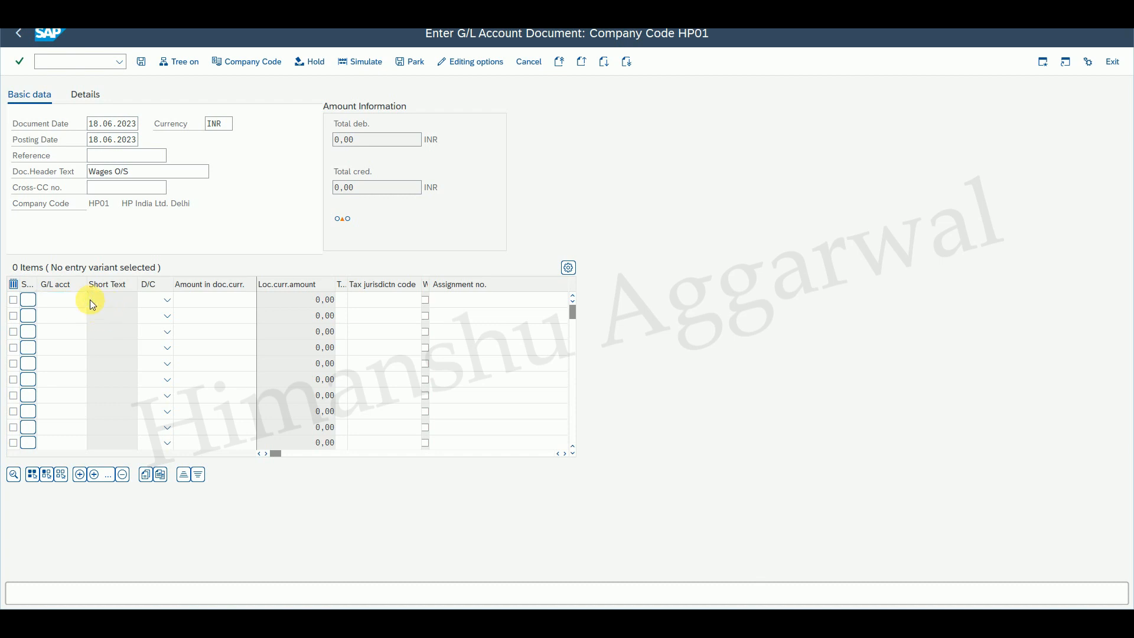
pyautogui.click(253, 493)
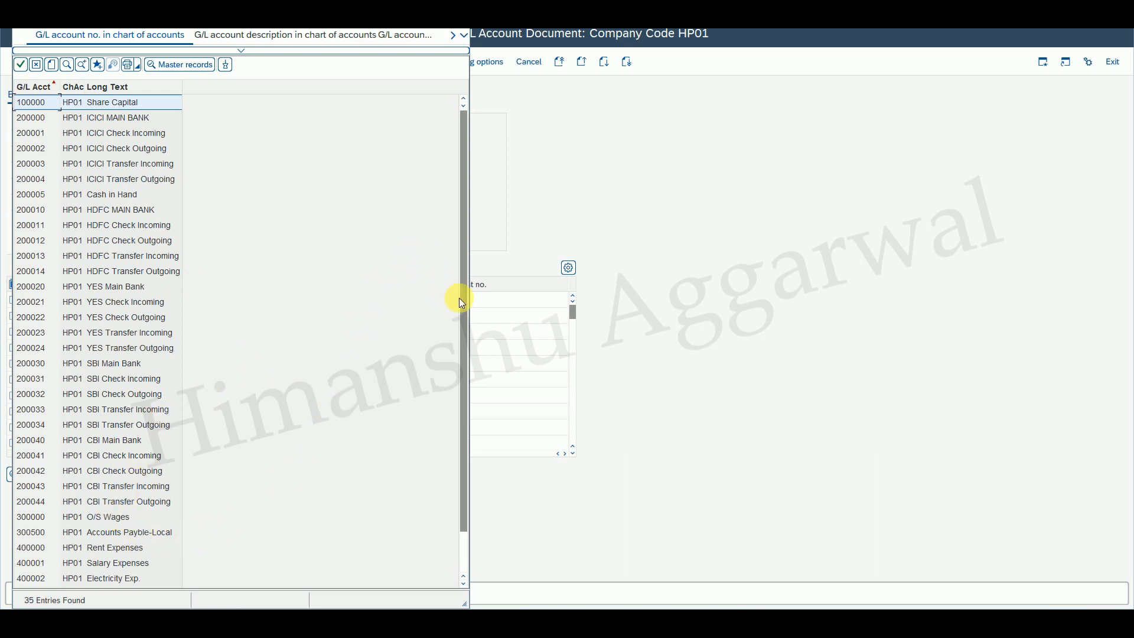
pyautogui.scroll(-2, 462, 356)
pyautogui.doubleClick(144, 561)
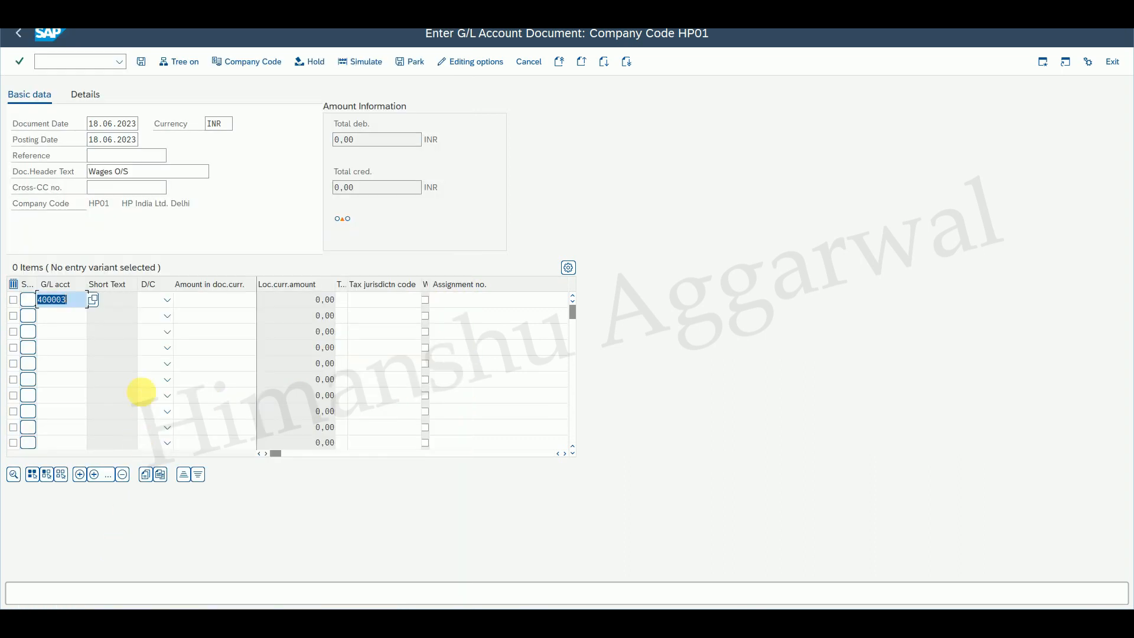
pyautogui.click(165, 301)
pyautogui.click(157, 333)
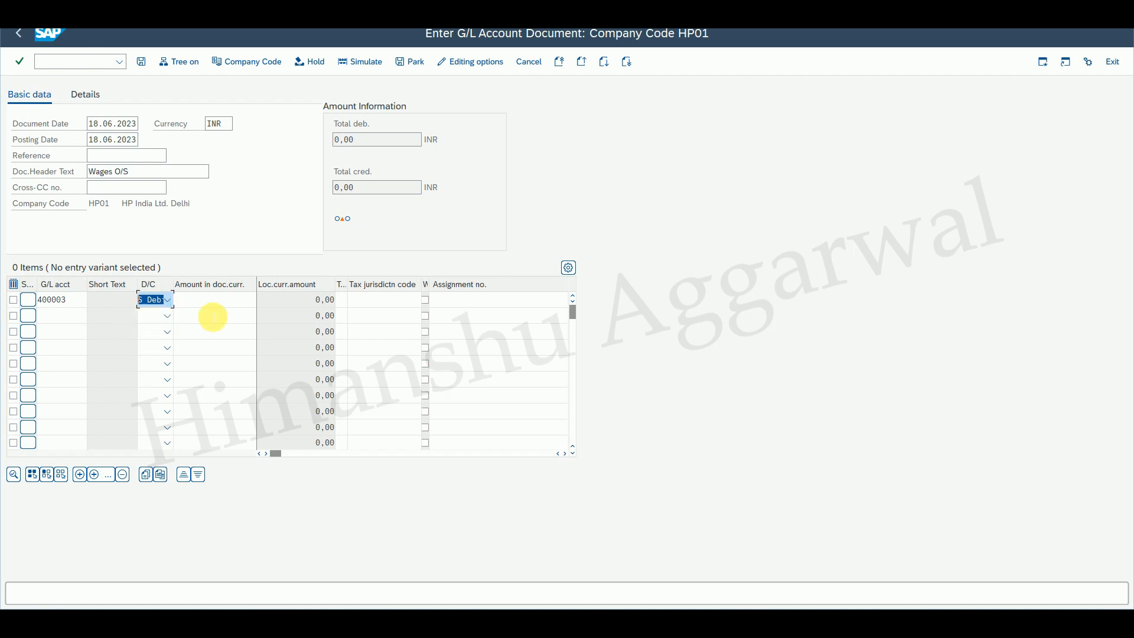
pyautogui.press('Tab')
pyautogui.write('50')
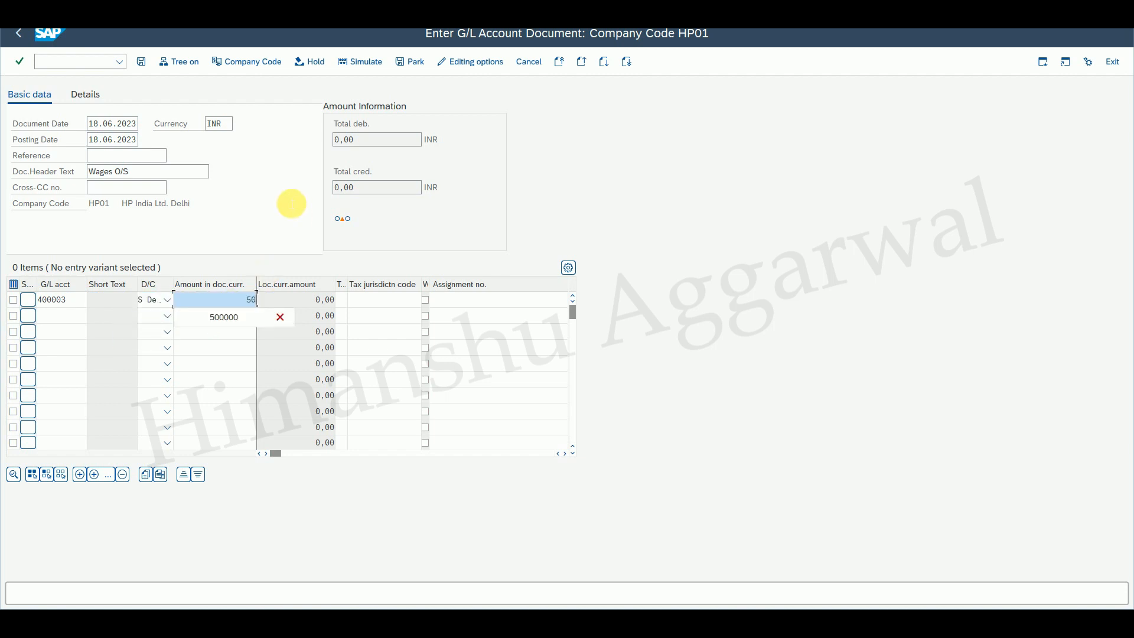
pyautogui.write('000')
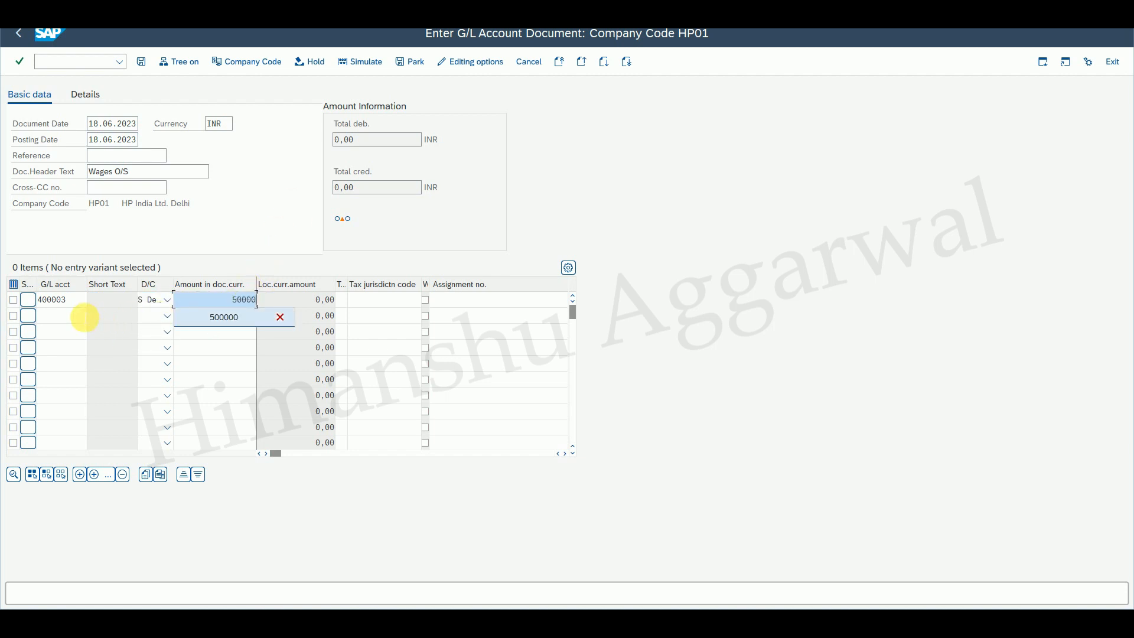
# Enter the second line item: account 300000 O/S Wages as a credit of 50000, and confirm the entries.
pyautogui.click(83, 315)
pyautogui.click(92, 318)
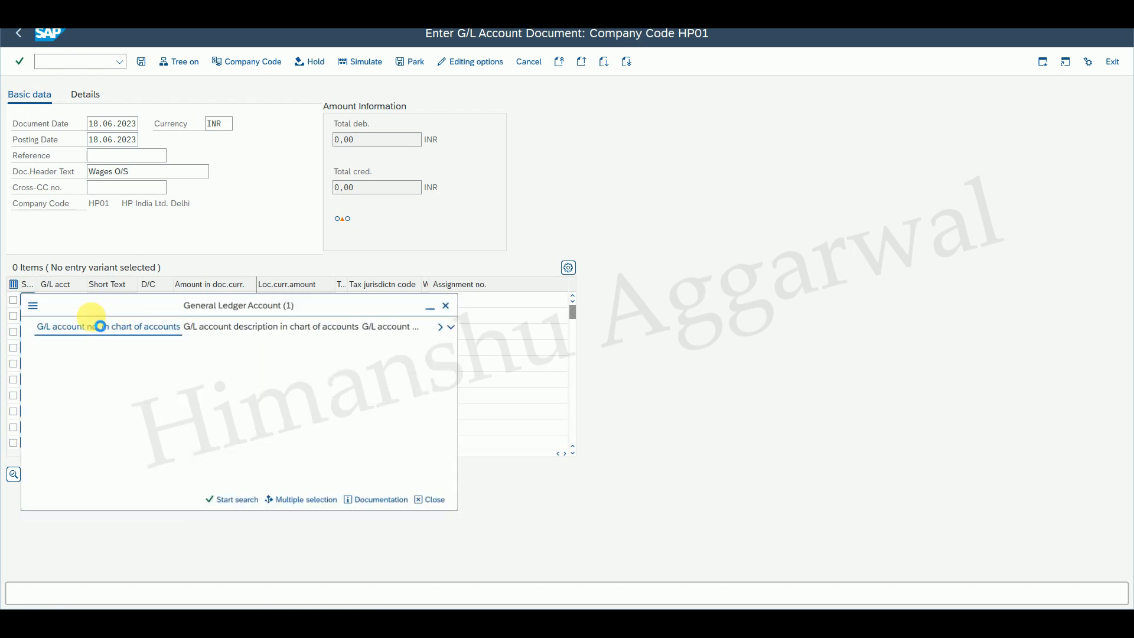
pyautogui.click(236, 504)
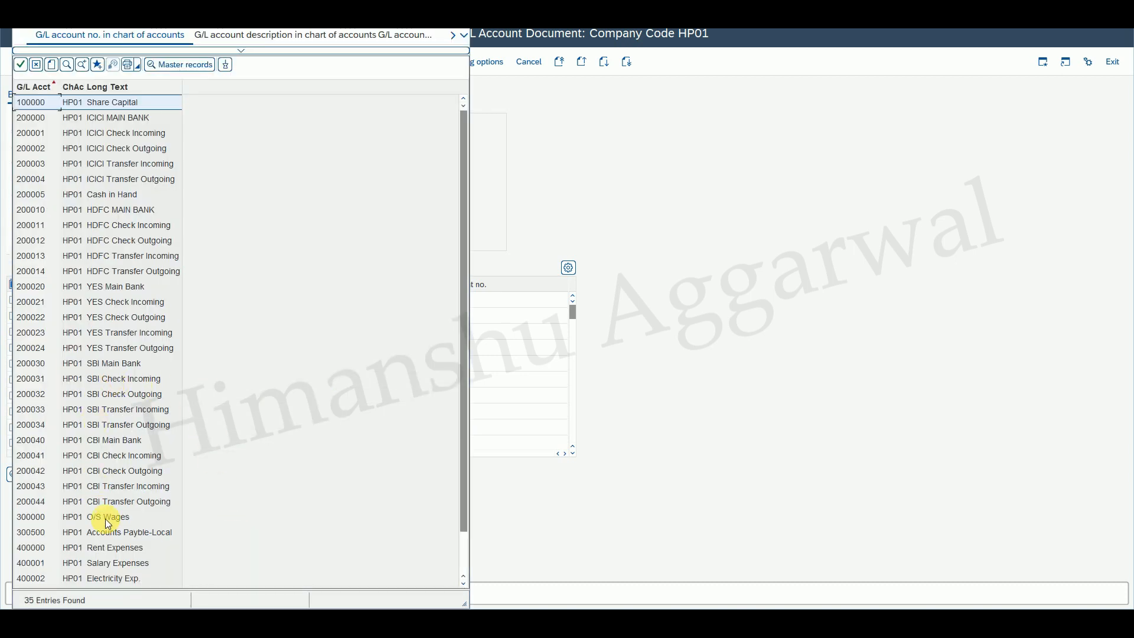
pyautogui.doubleClick(109, 518)
pyautogui.click(167, 315)
pyautogui.click(157, 340)
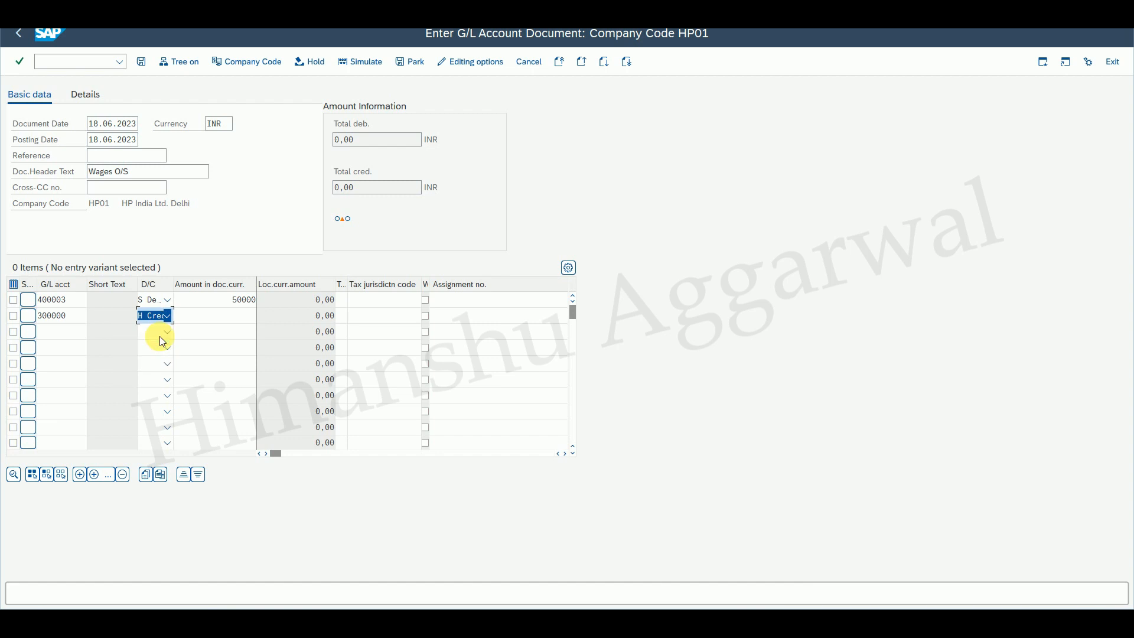
pyautogui.click(242, 322)
pyautogui.write('50000')
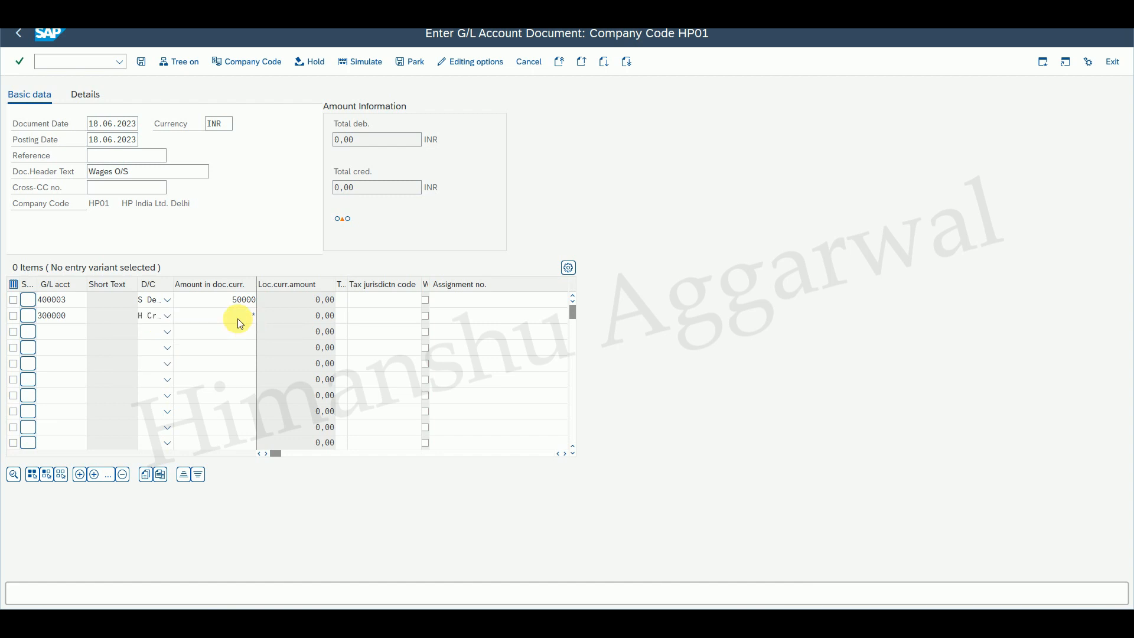
pyautogui.press('Return')
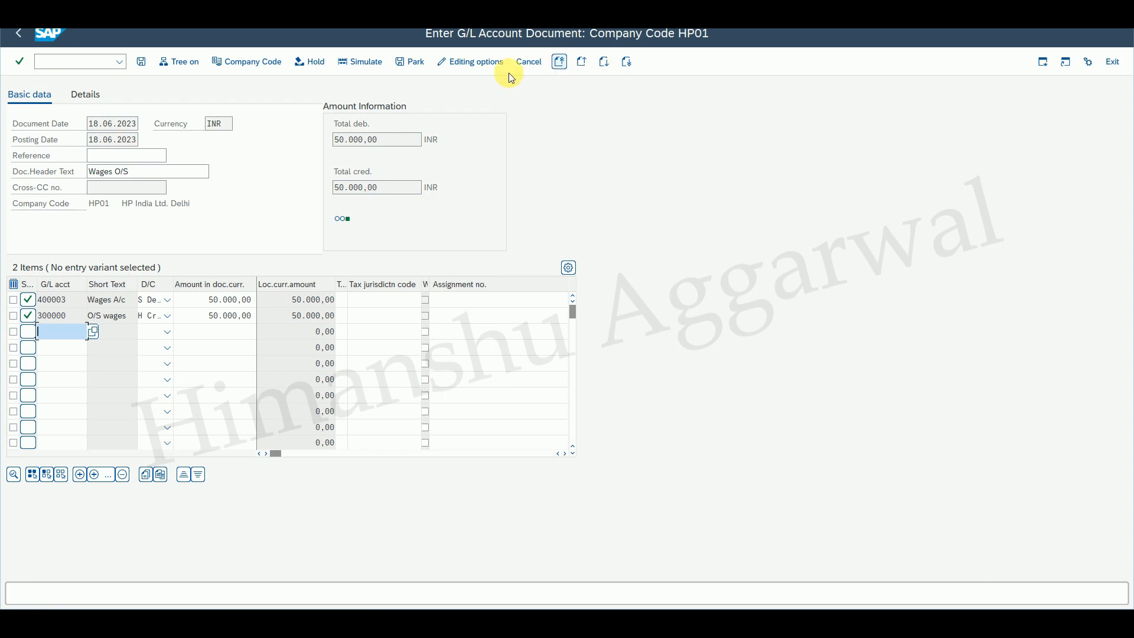
# Simulate and post the wages document, then exit the transaction with /n.
pyautogui.click(367, 63)
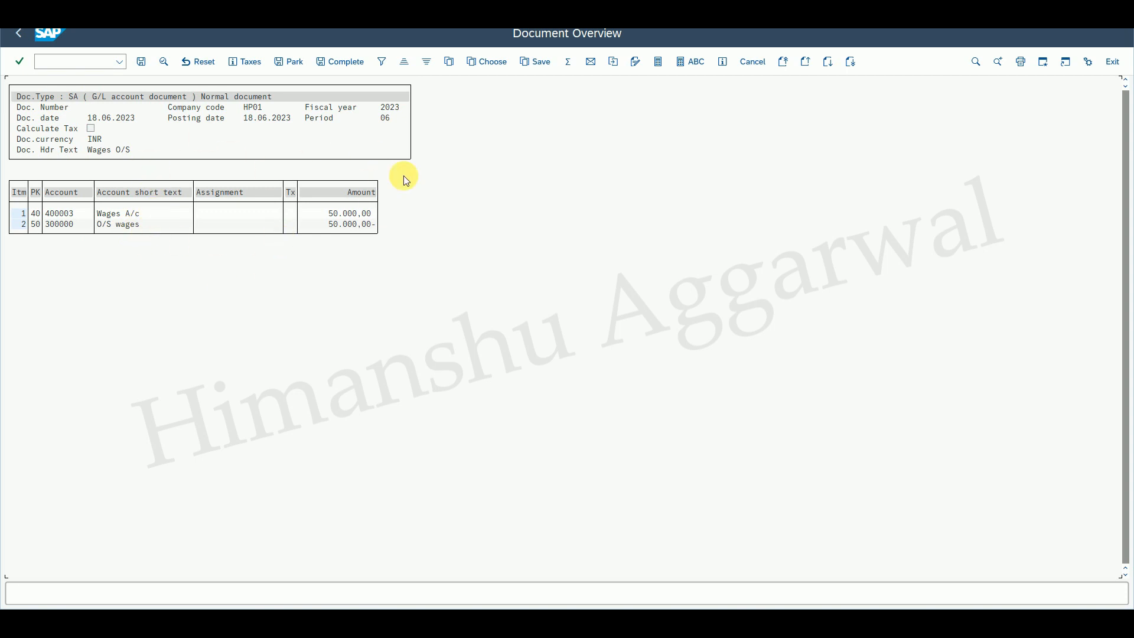
pyautogui.click(141, 63)
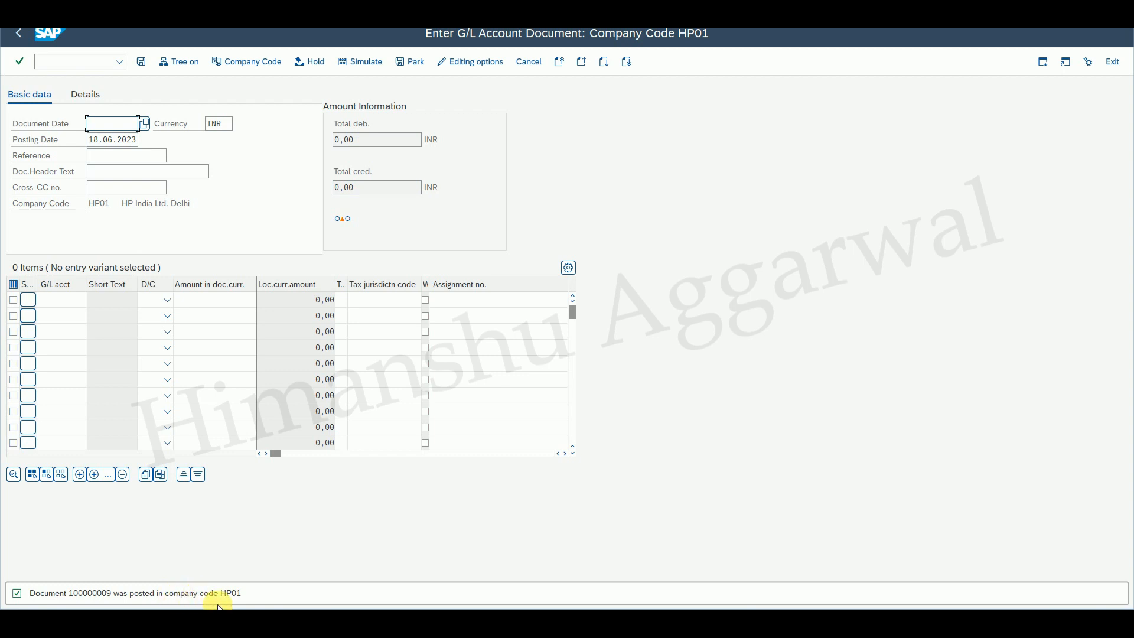
pyautogui.click(21, 37)
pyautogui.click(81, 62)
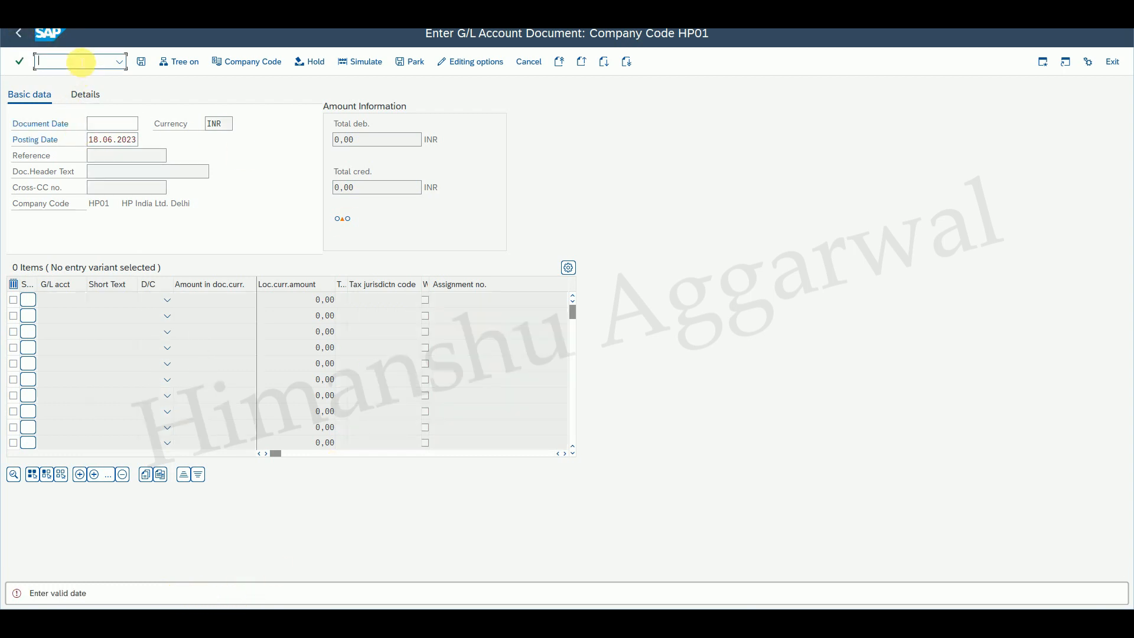
pyautogui.write('/n')
pyautogui.press('Return')
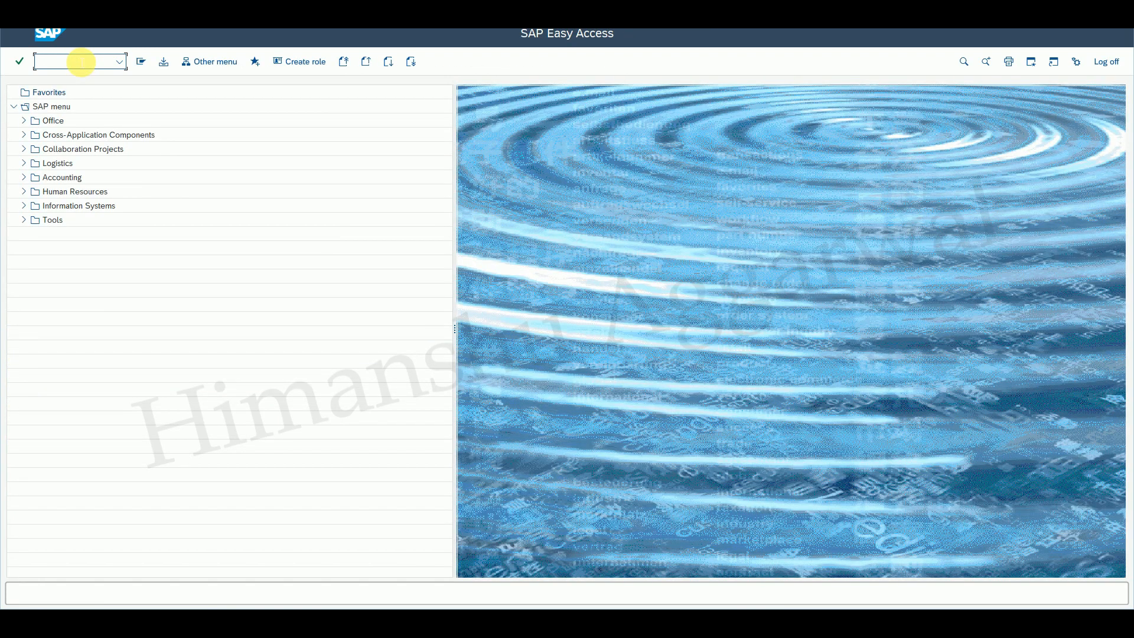
# Open G/L account line item display from the General Ledger account menu and list open items for account 400003 Wages A/c.
pyautogui.click(23, 177)
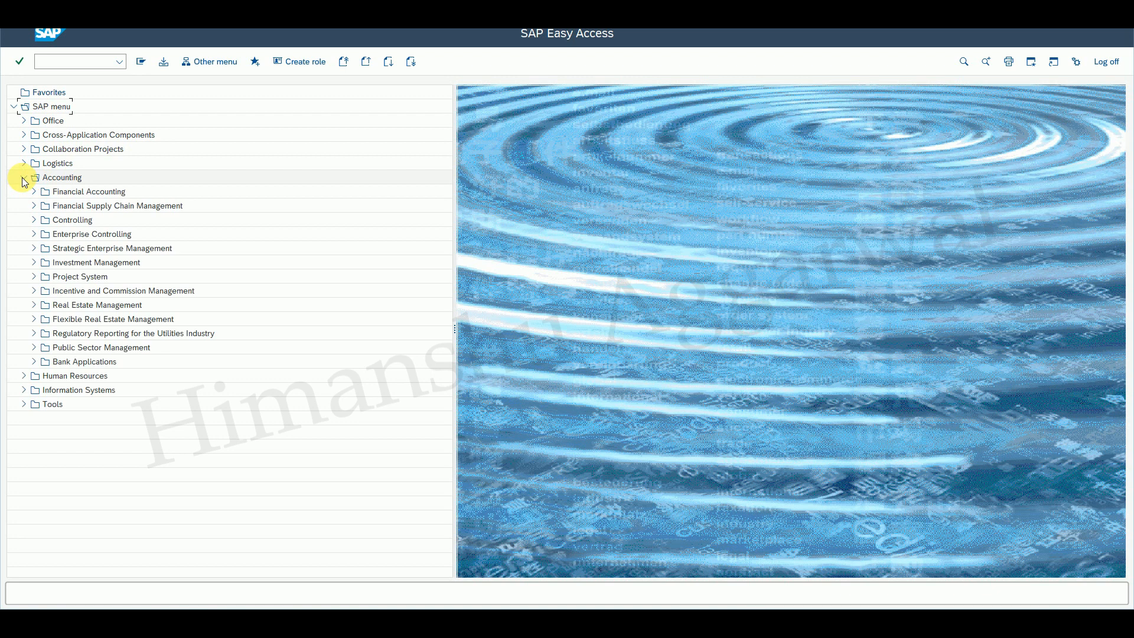
pyautogui.click(31, 192)
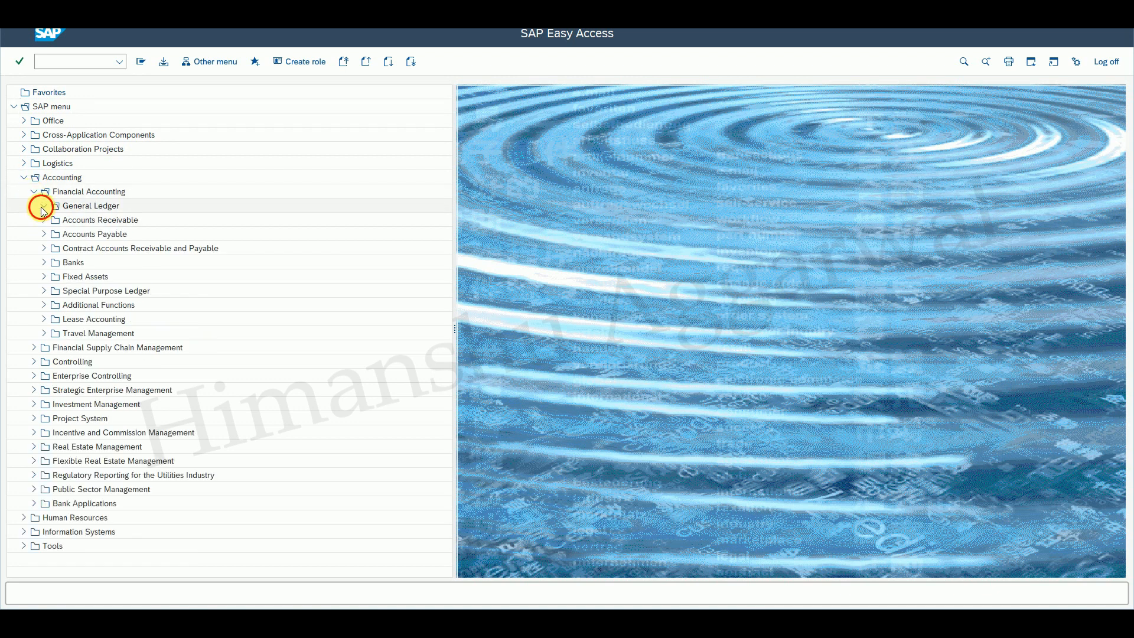
pyautogui.click(52, 235)
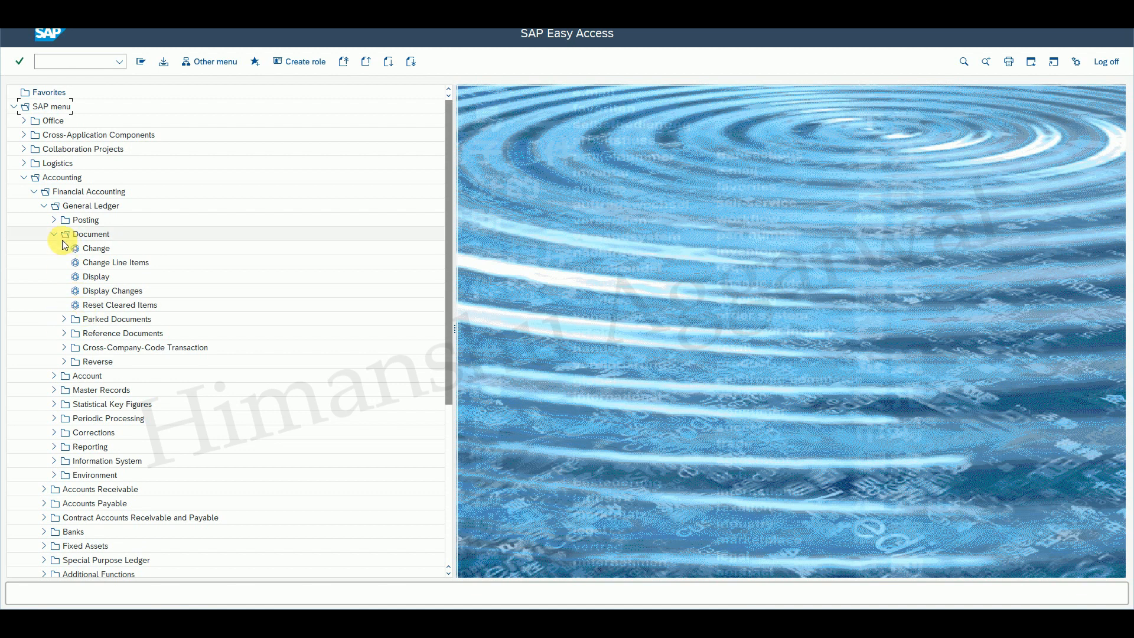
pyautogui.click(59, 234)
pyautogui.click(54, 248)
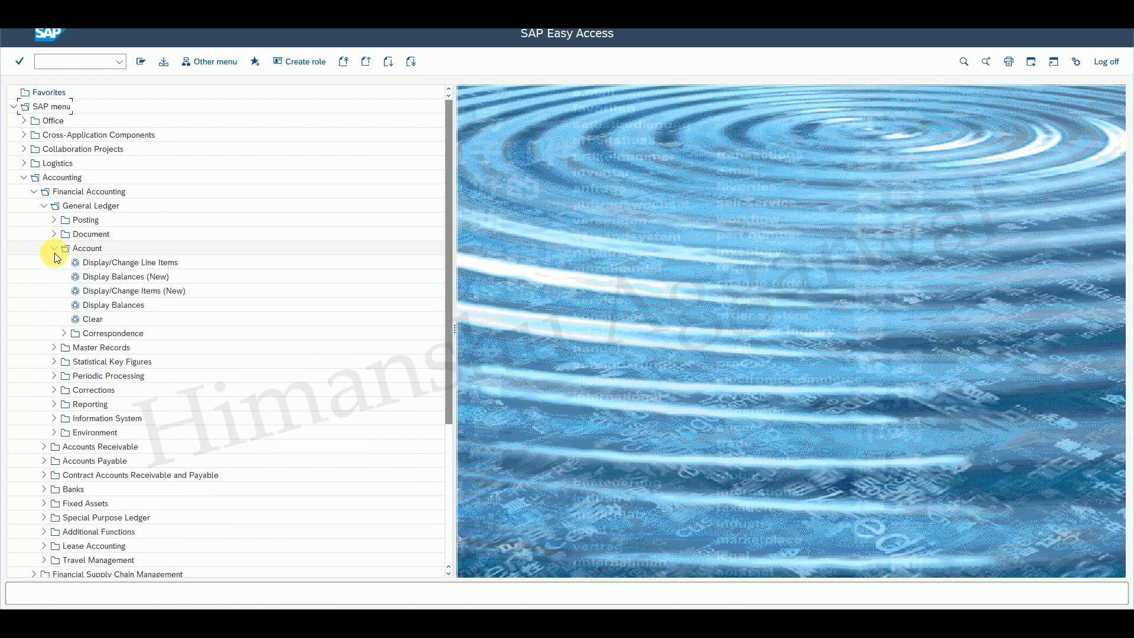
pyautogui.doubleClick(121, 262)
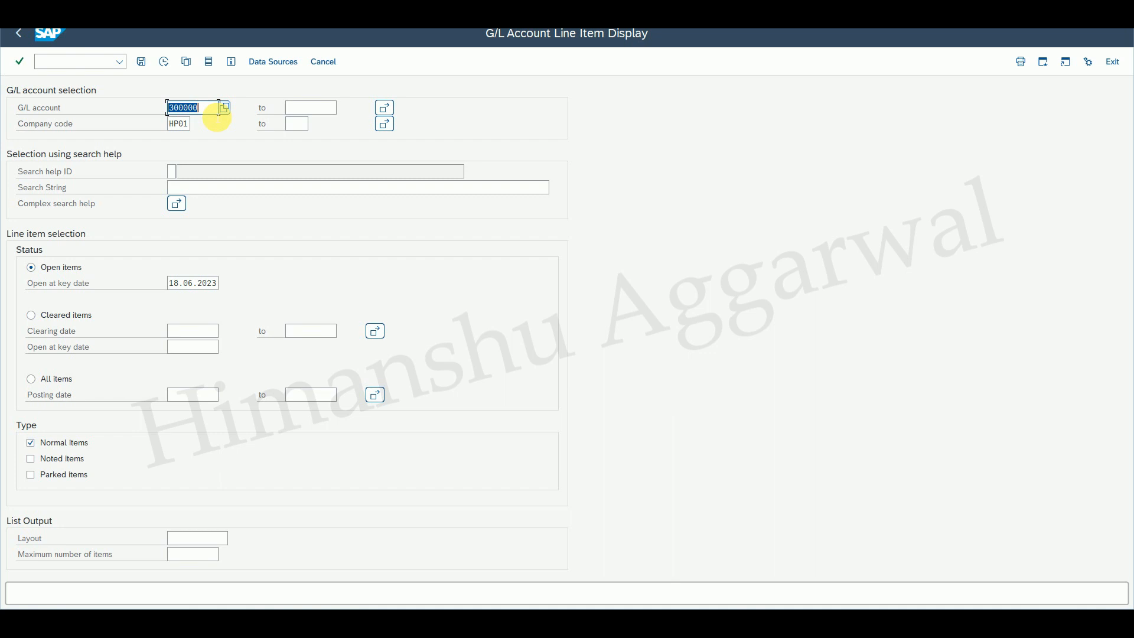
pyautogui.click(223, 108)
pyautogui.click(407, 308)
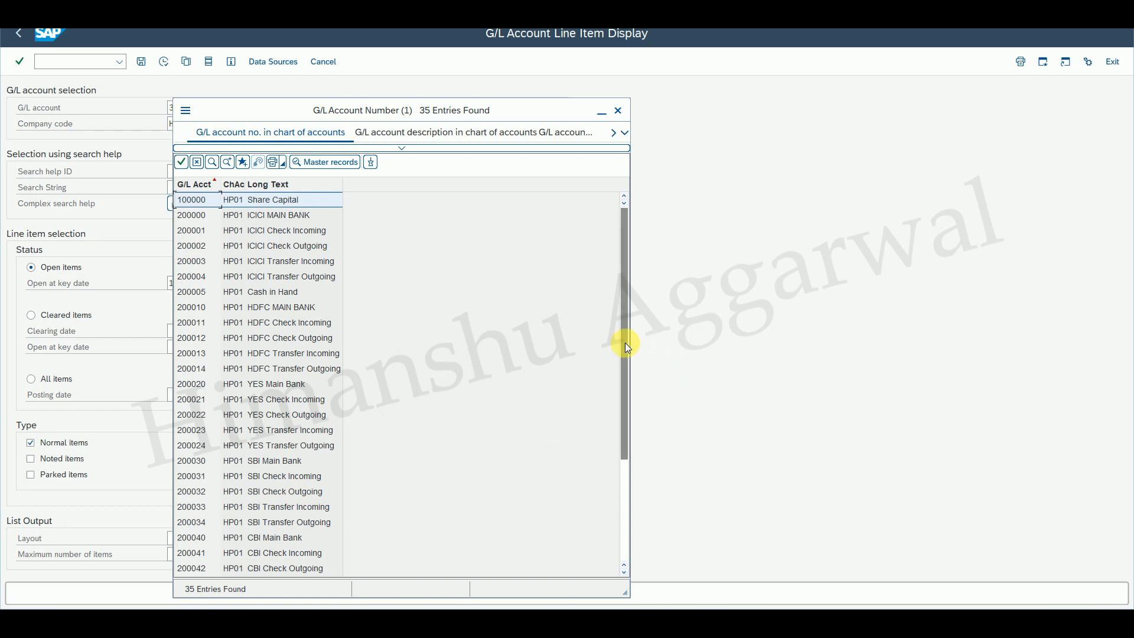
pyautogui.moveTo(625, 343); pyautogui.dragTo(628, 467)
pyautogui.click(267, 539)
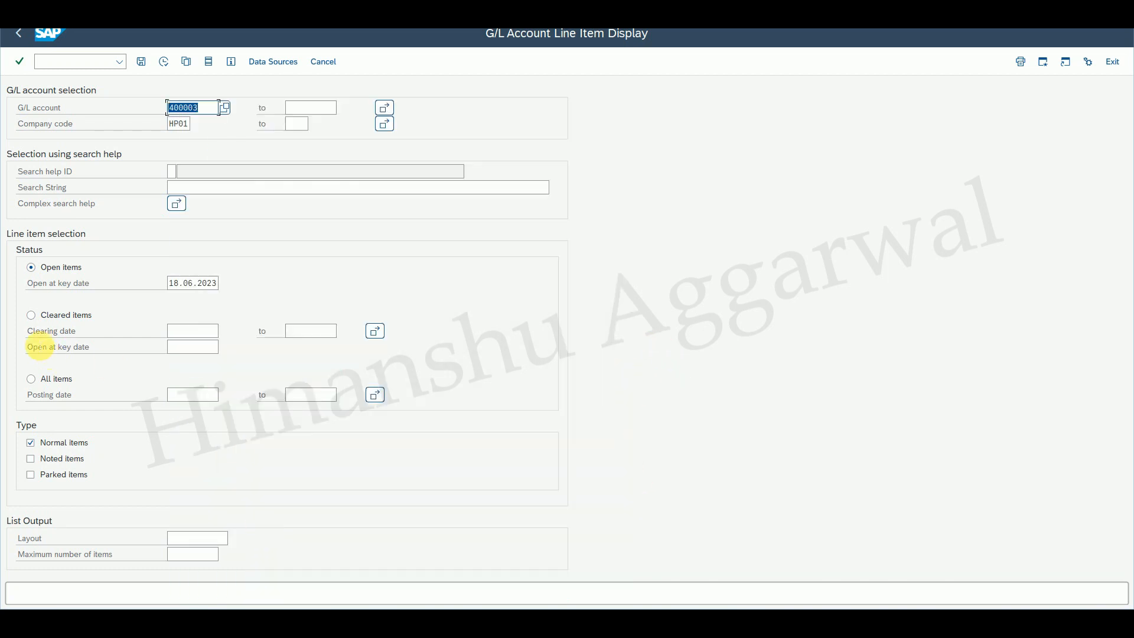
pyautogui.click(163, 61)
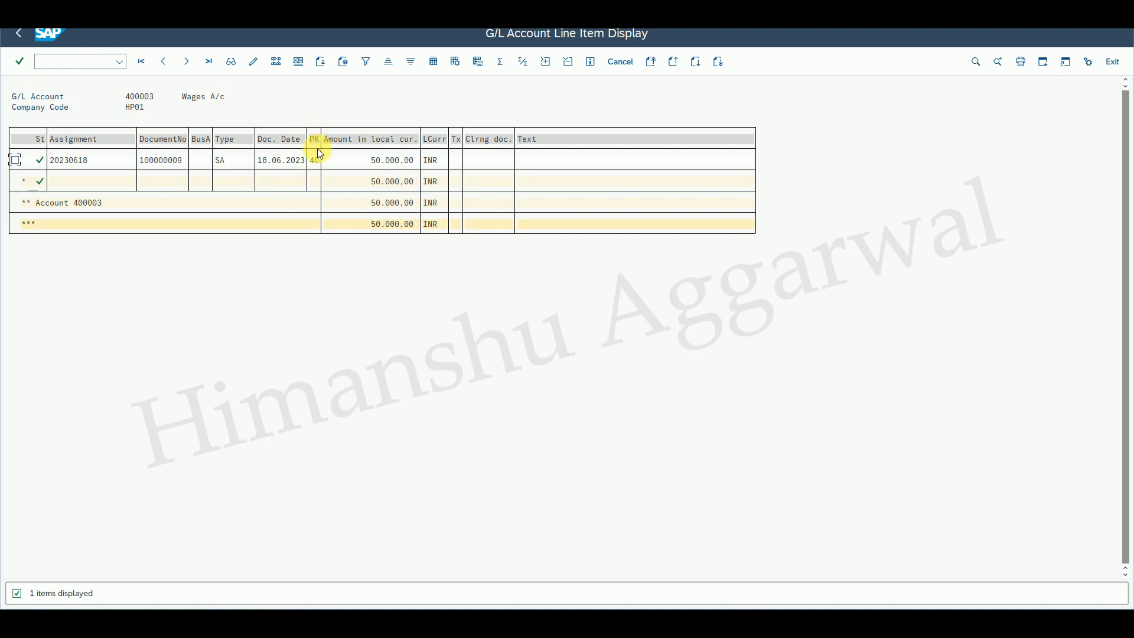
# Return to the selection screen and list open items for account 300000 O/S Wages.
pyautogui.click(20, 32)
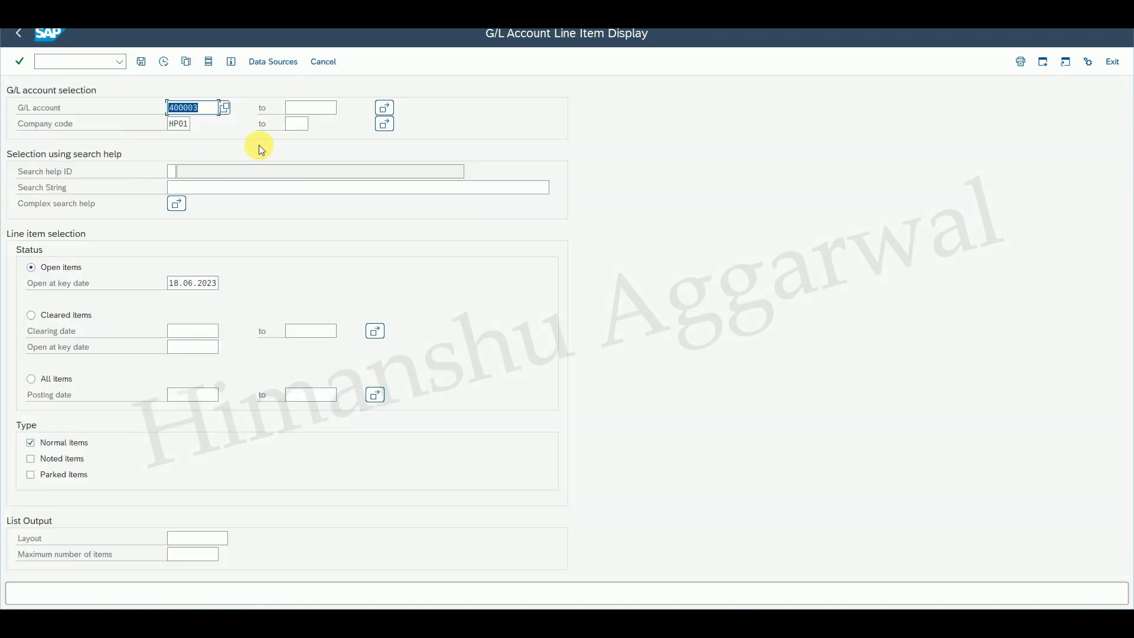
pyautogui.click(223, 108)
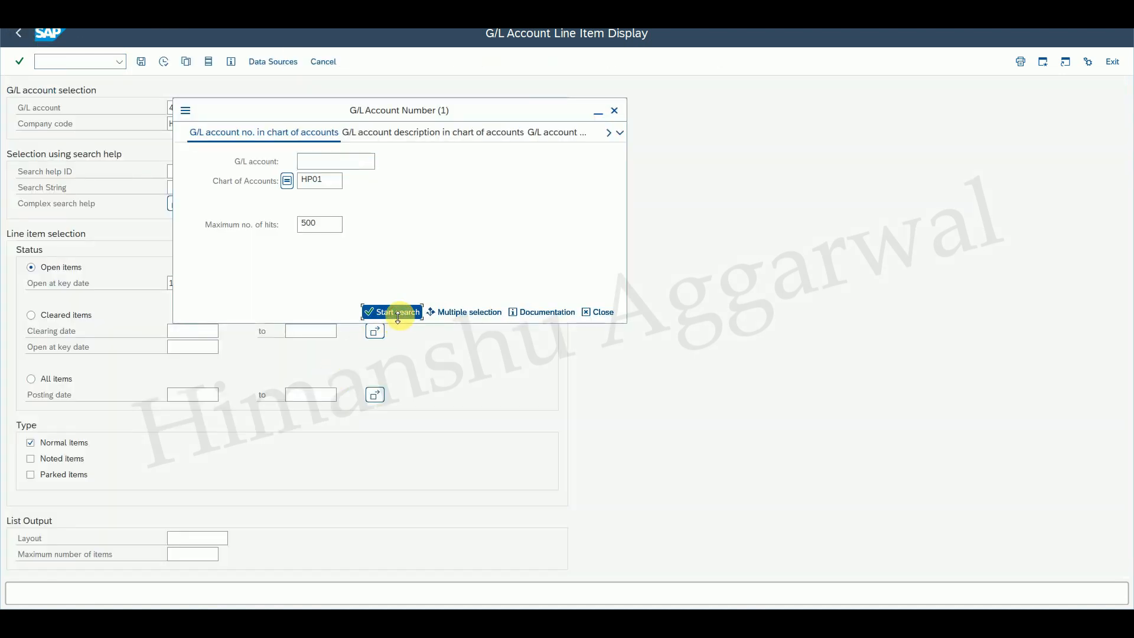
pyautogui.click(395, 312)
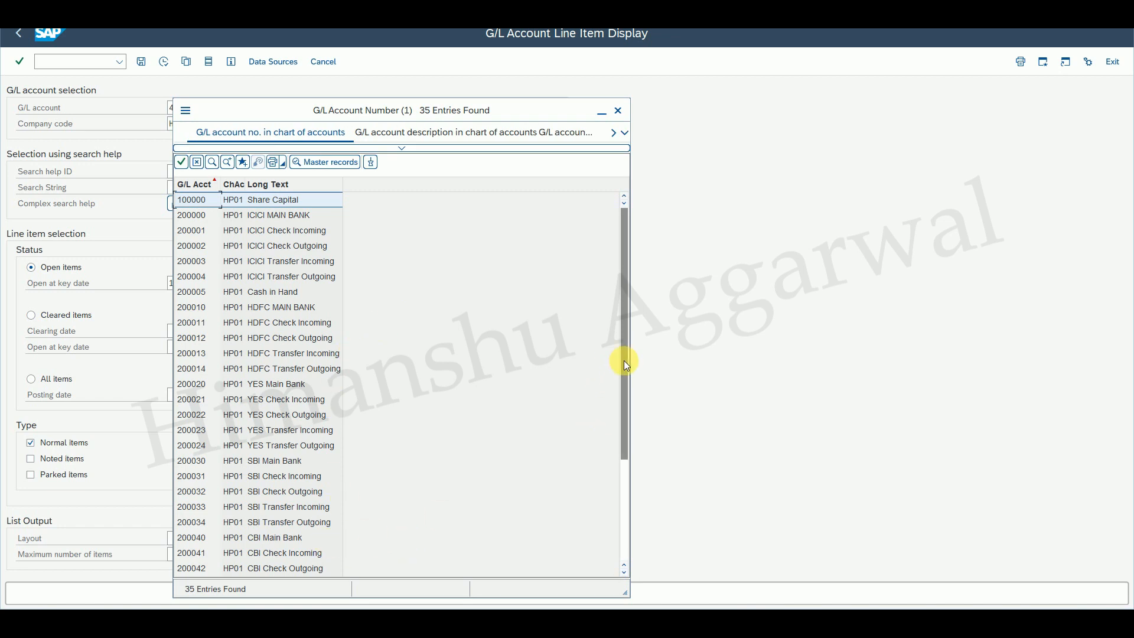
pyautogui.moveTo(625, 365); pyautogui.dragTo(614, 481)
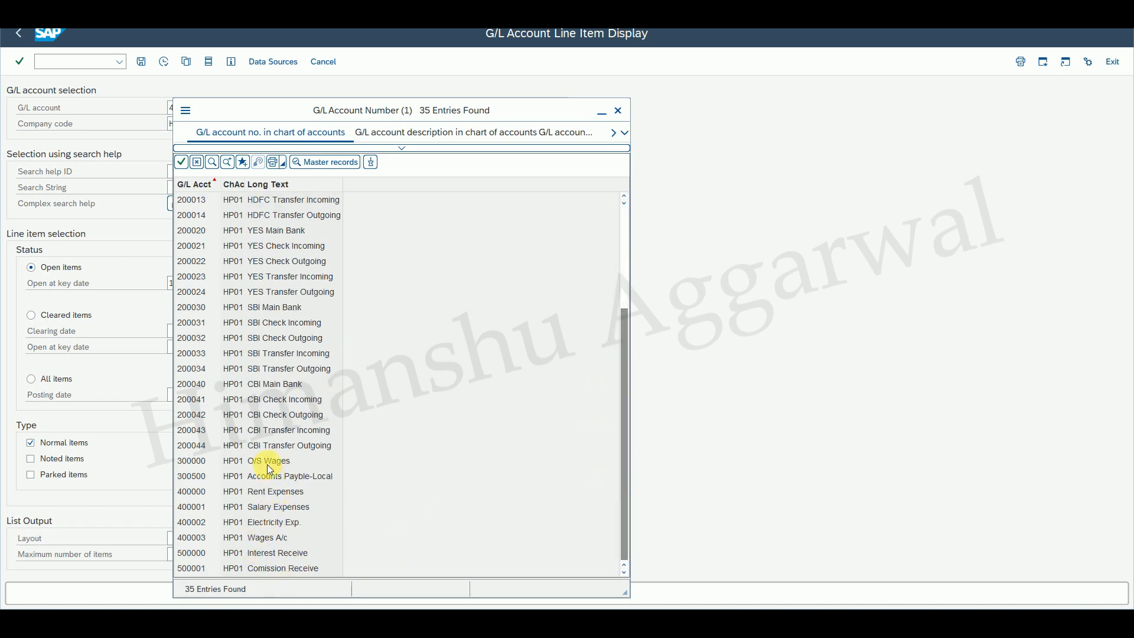
pyautogui.doubleClick(264, 460)
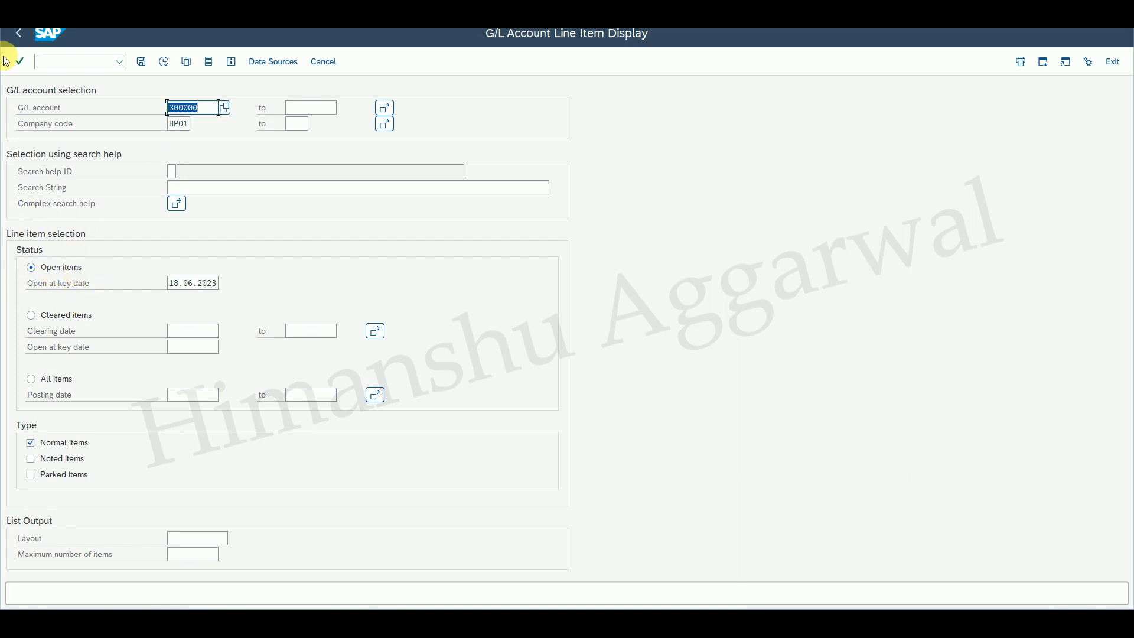
pyautogui.click(163, 61)
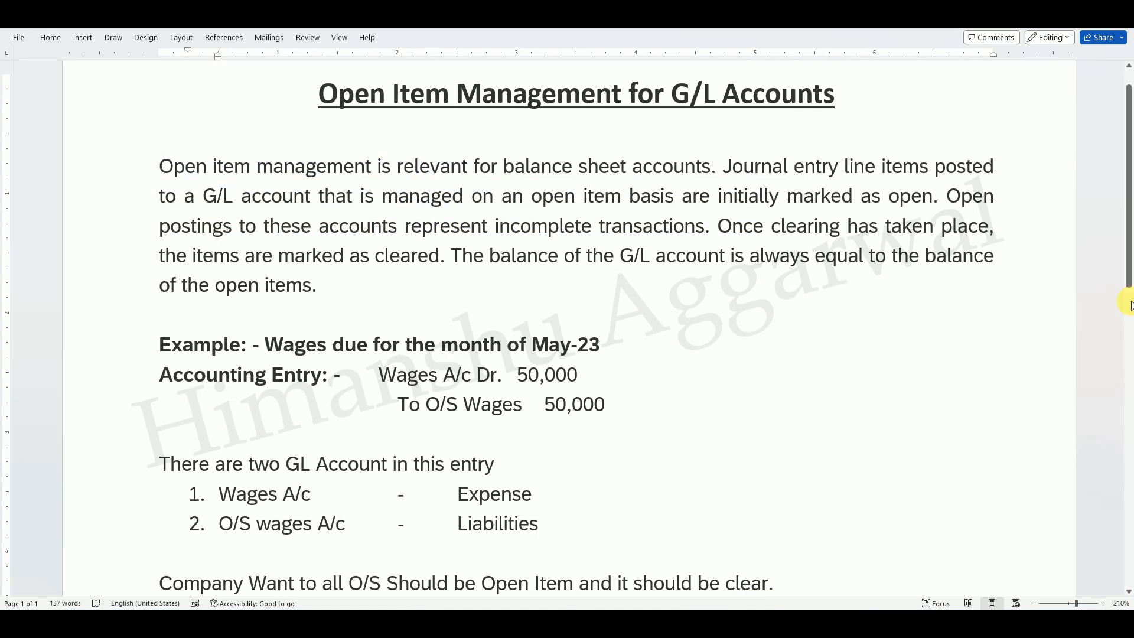
# Scroll through the open item management notes document, then switch back to the SAP line item display.
pyautogui.moveTo(1124, 254); pyautogui.dragTo(1126, 355)
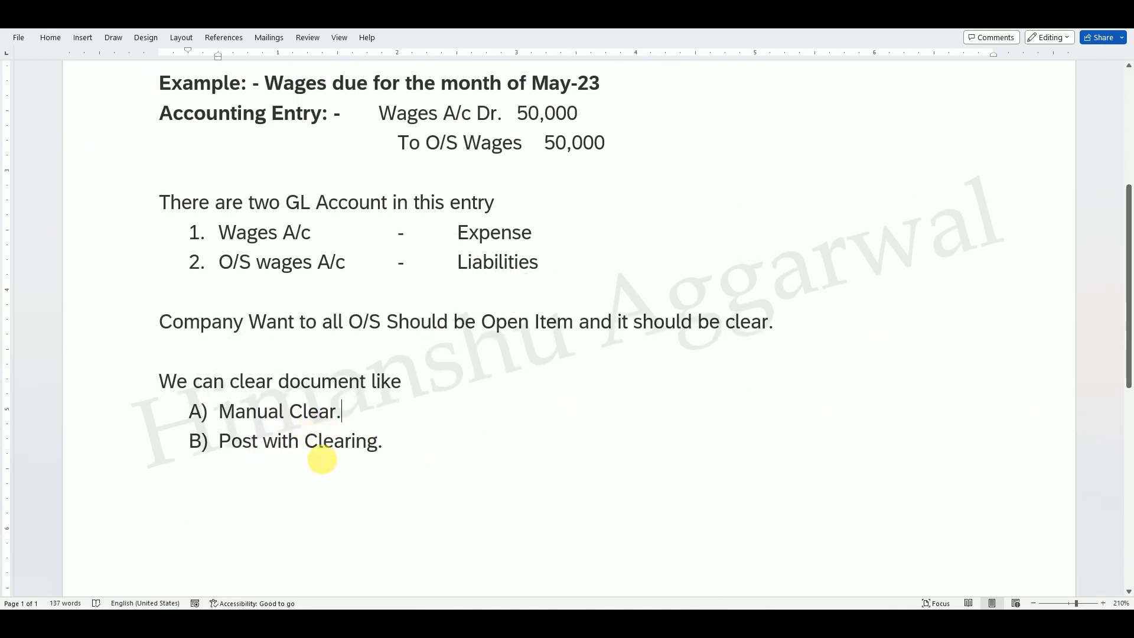
pyautogui.moveTo(757, 615)
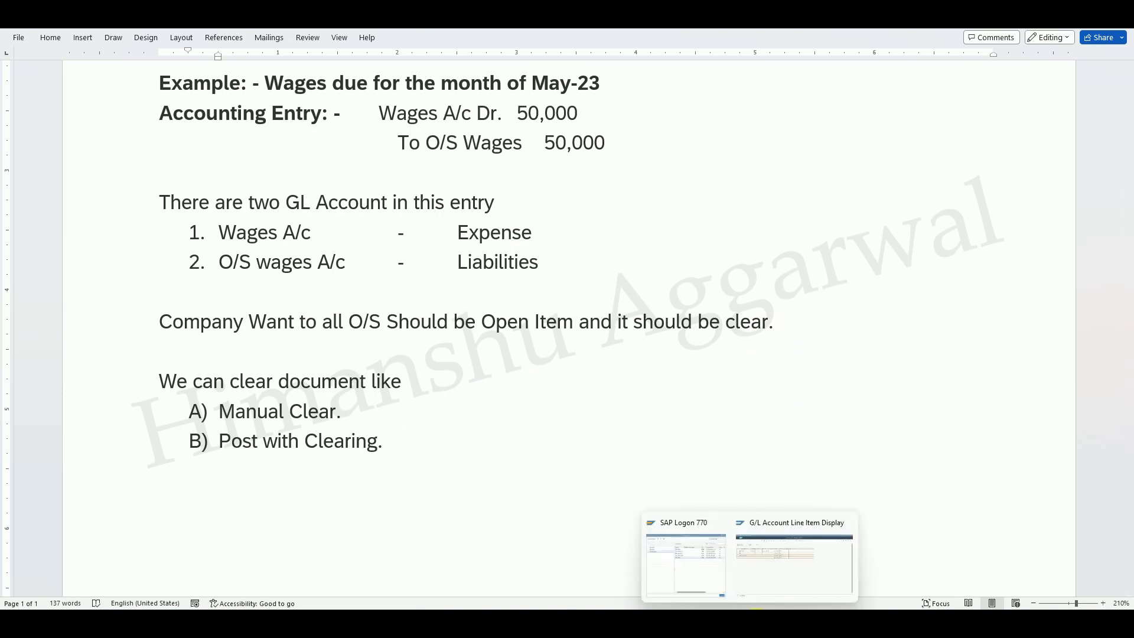
pyautogui.click(781, 558)
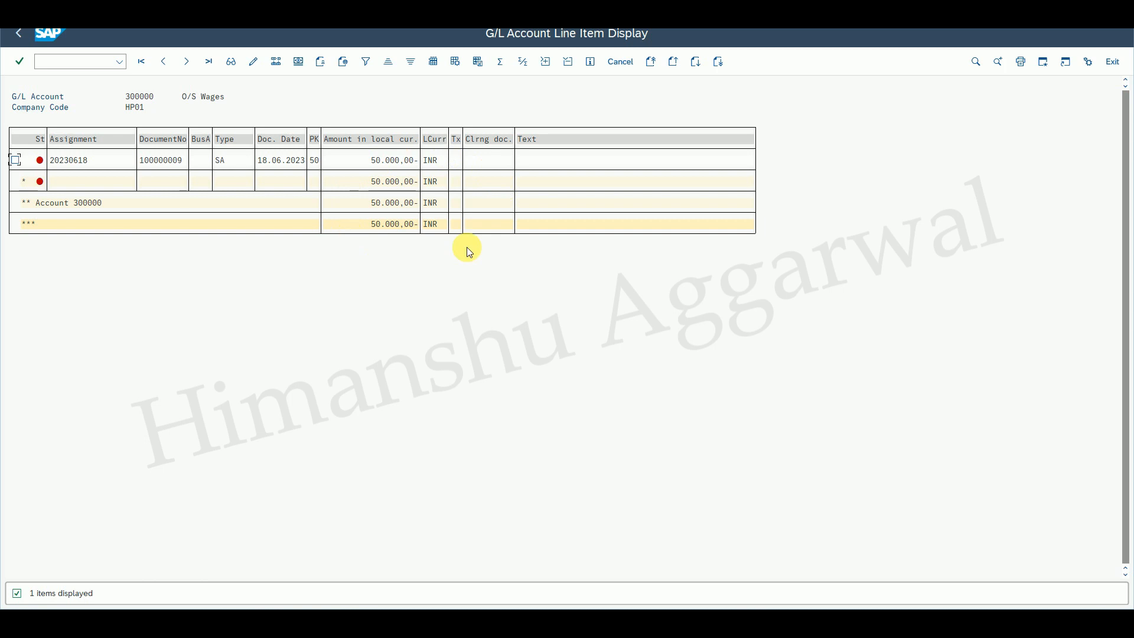
# Leave the line item display and start G/L account document entry with transaction FB50.
pyautogui.click(18, 34)
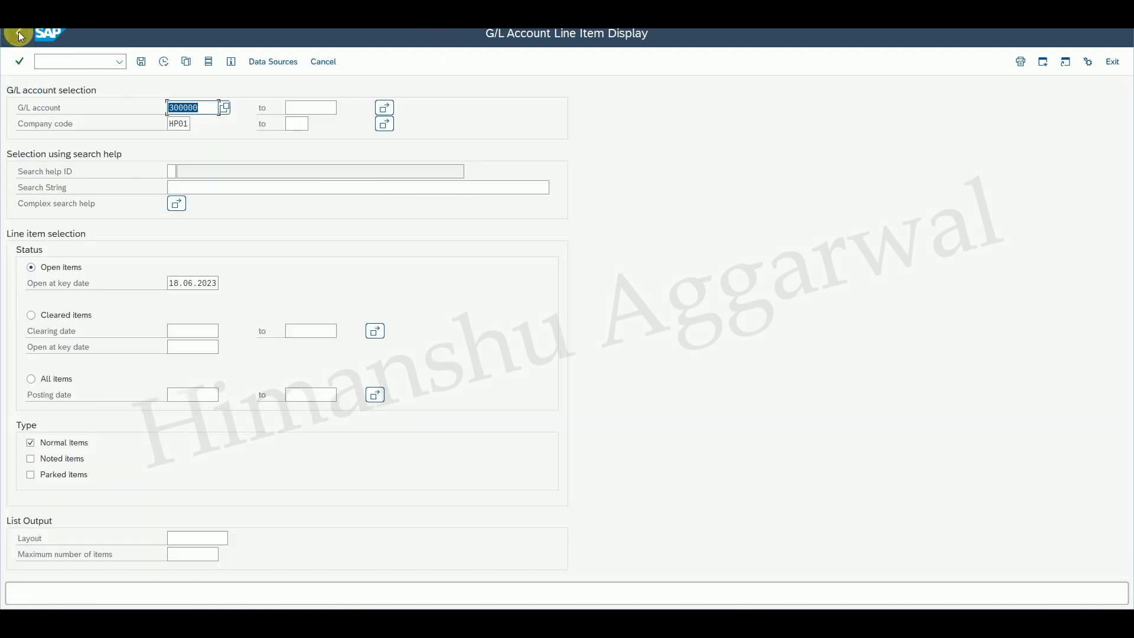
pyautogui.click(19, 34)
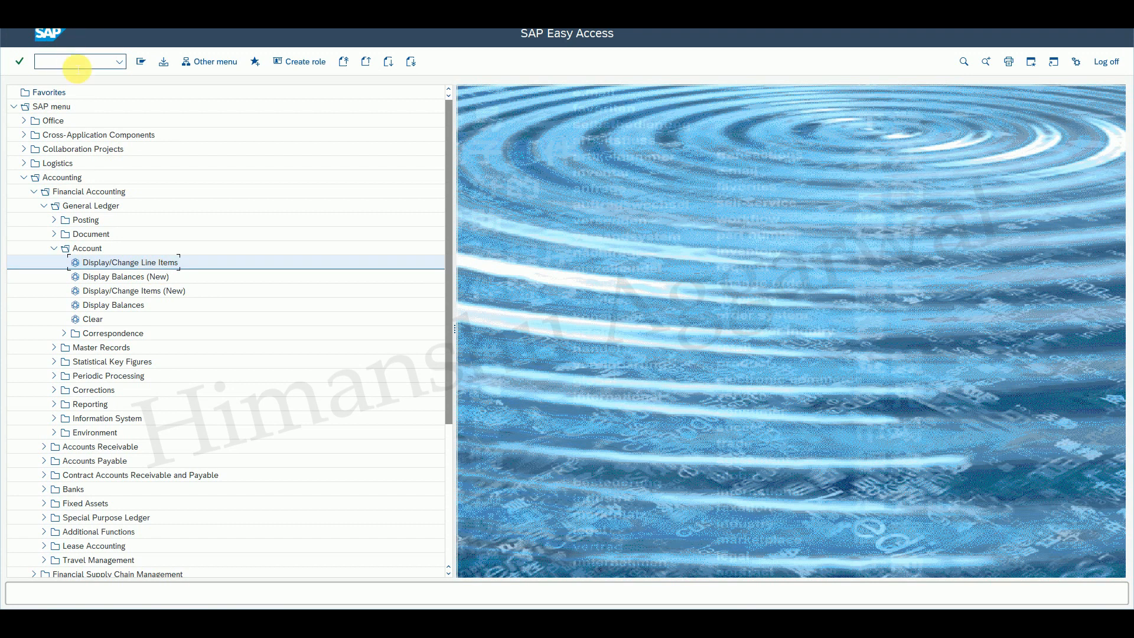
pyautogui.write('fb50')
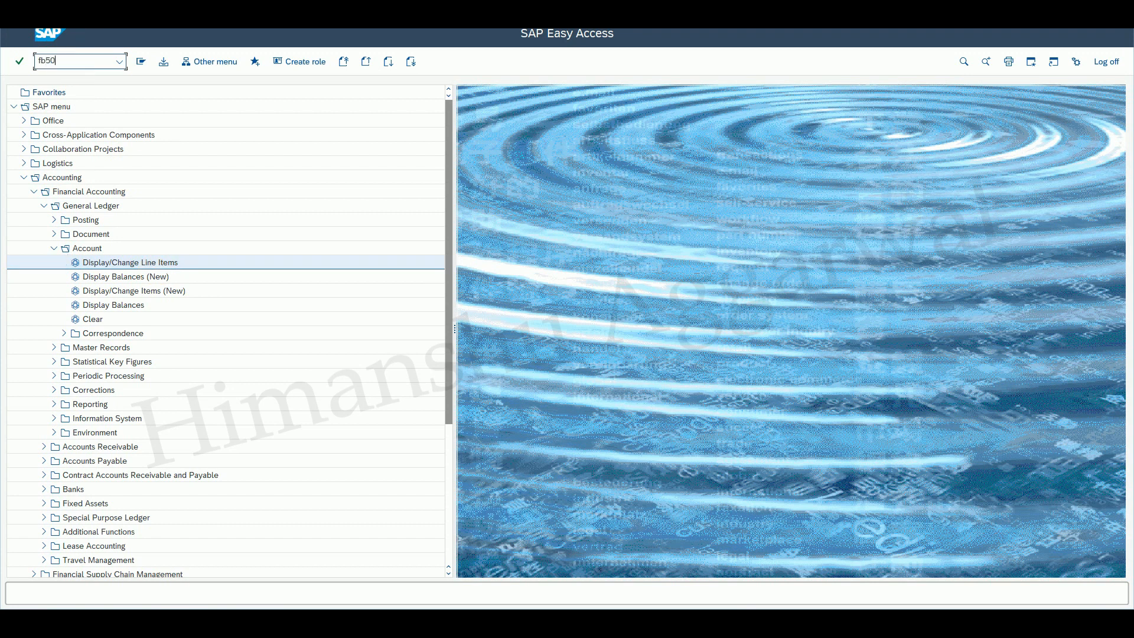
pyautogui.press('Return')
# Switch to the notes document and insert blank lines below the wages accounting entry.
pyautogui.moveTo(803, 607)
pyautogui.click(797, 534)
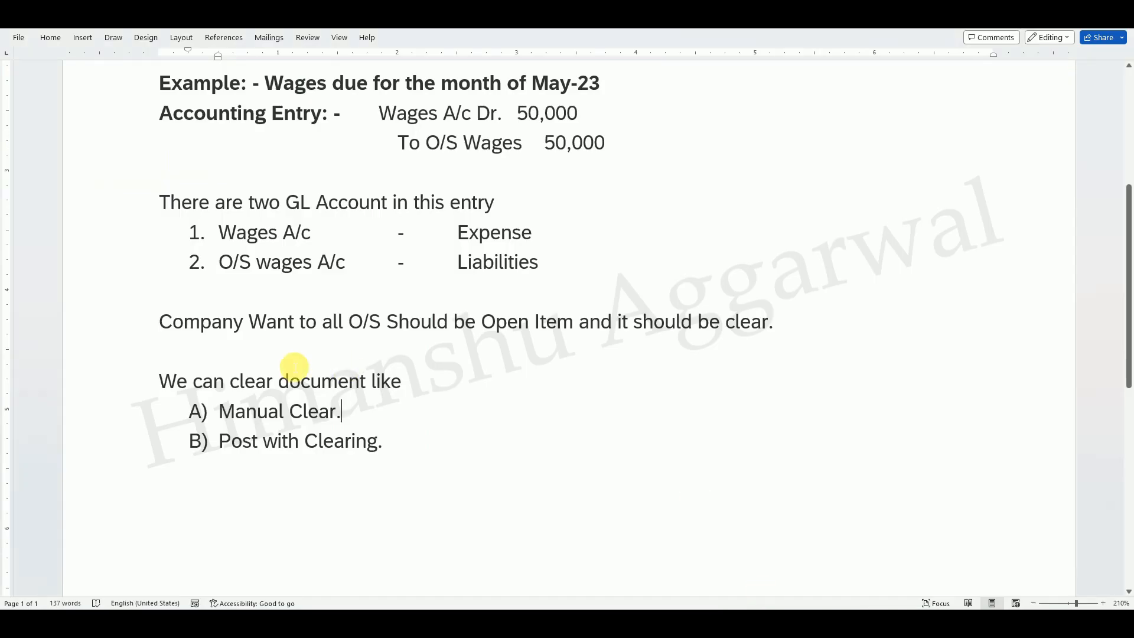
pyautogui.click(684, 155)
pyautogui.press('Return')
pyautogui.press('Return')
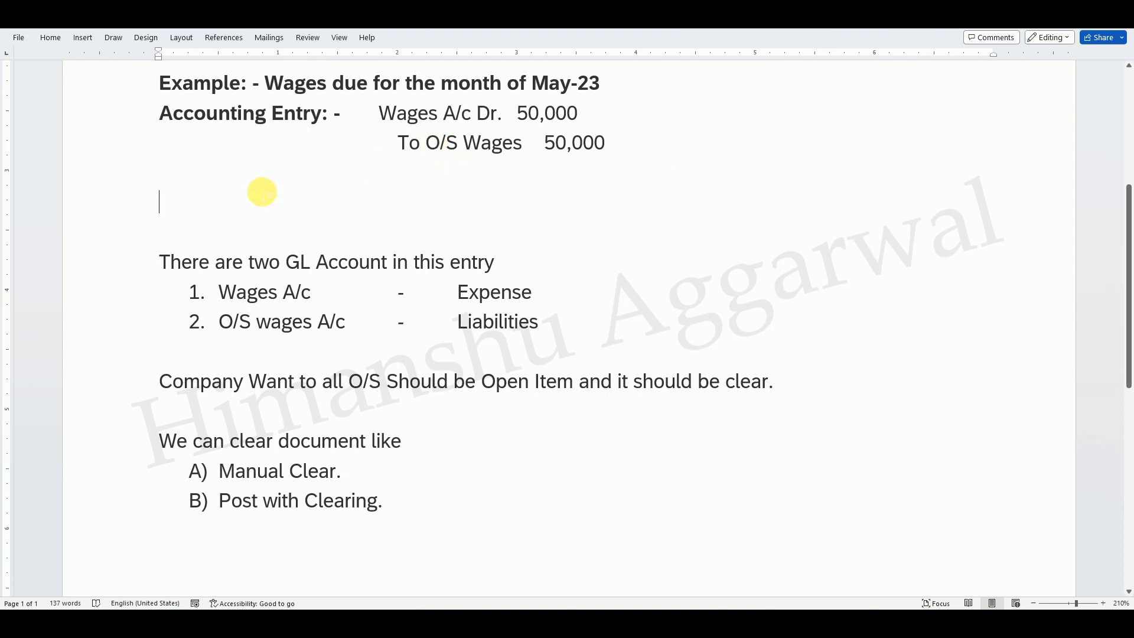
# Copy 'O/S Wages 50,000' from the entry and paste it indented on the new blank line.
pyautogui.moveTo(429, 145); pyautogui.dragTo(607, 142)
pyautogui.hotkey('ctrl', 'c')
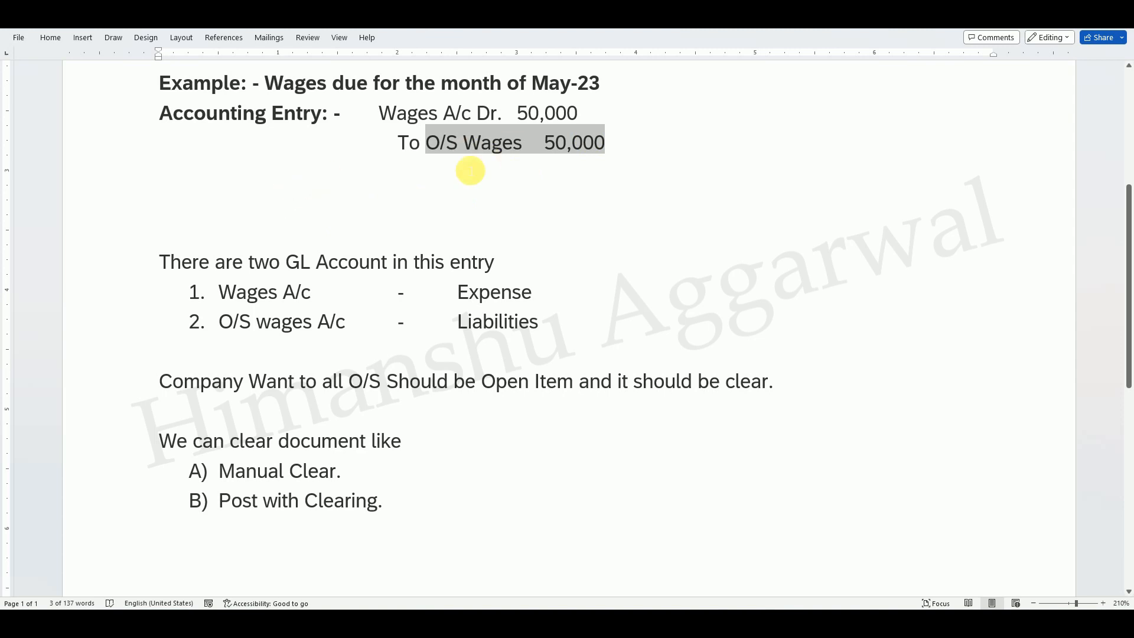
pyautogui.click(406, 174)
pyautogui.press('Tab')
pyautogui.press('Tab')
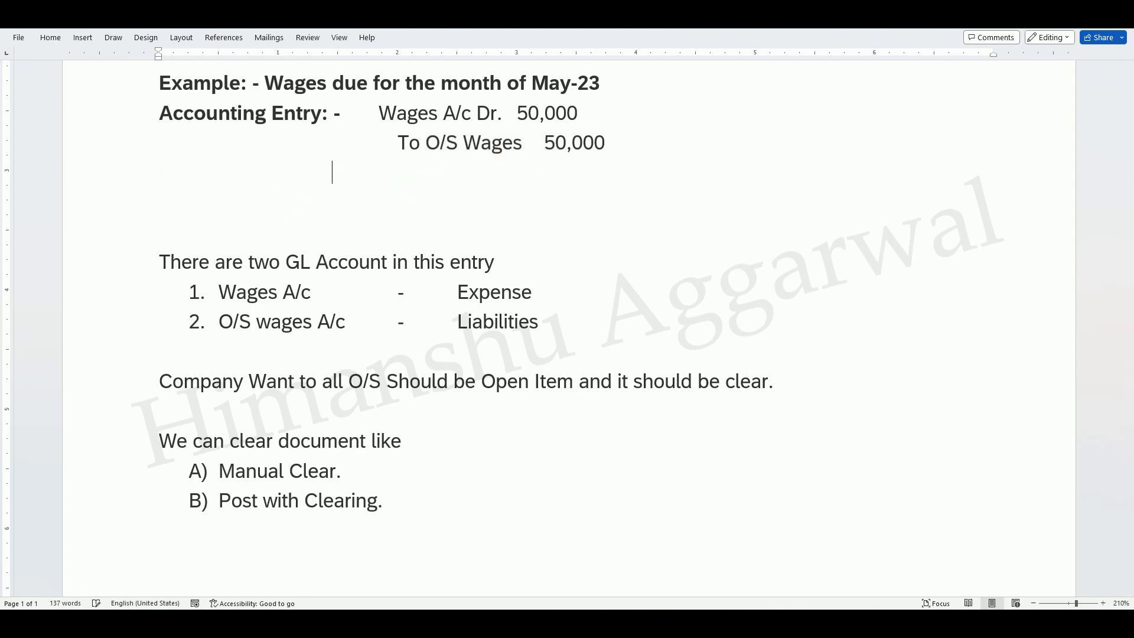
pyautogui.hotkey('ctrl', 'v')
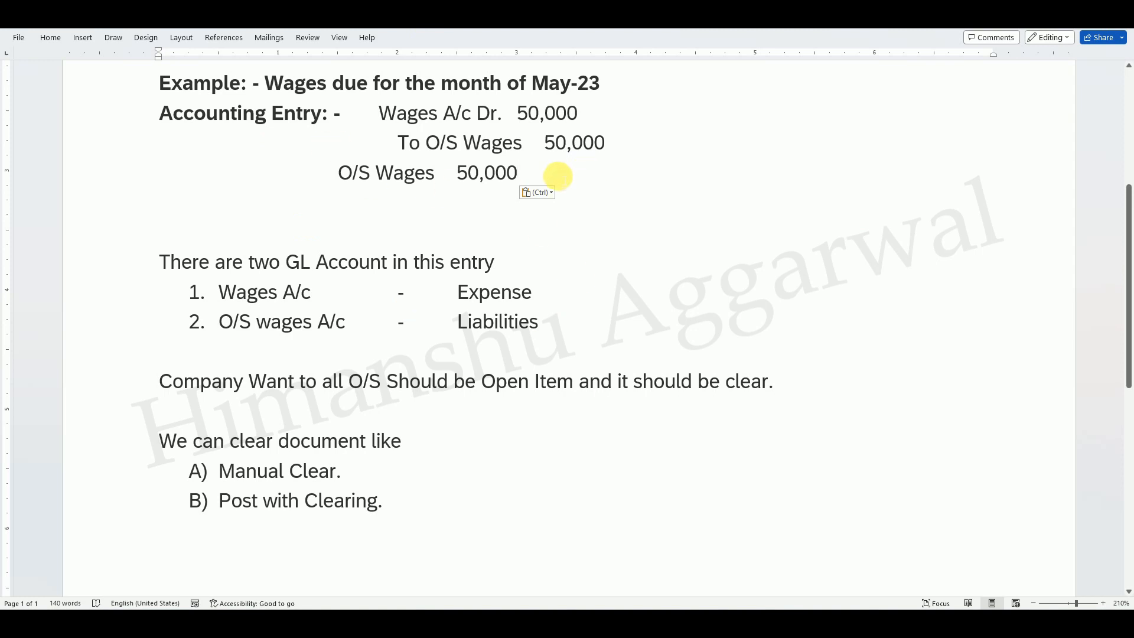
# Complete the payment entry as 'O/S Wages Dr 50,000' followed by 'To Bank 50,000'.
pyautogui.click(455, 176)
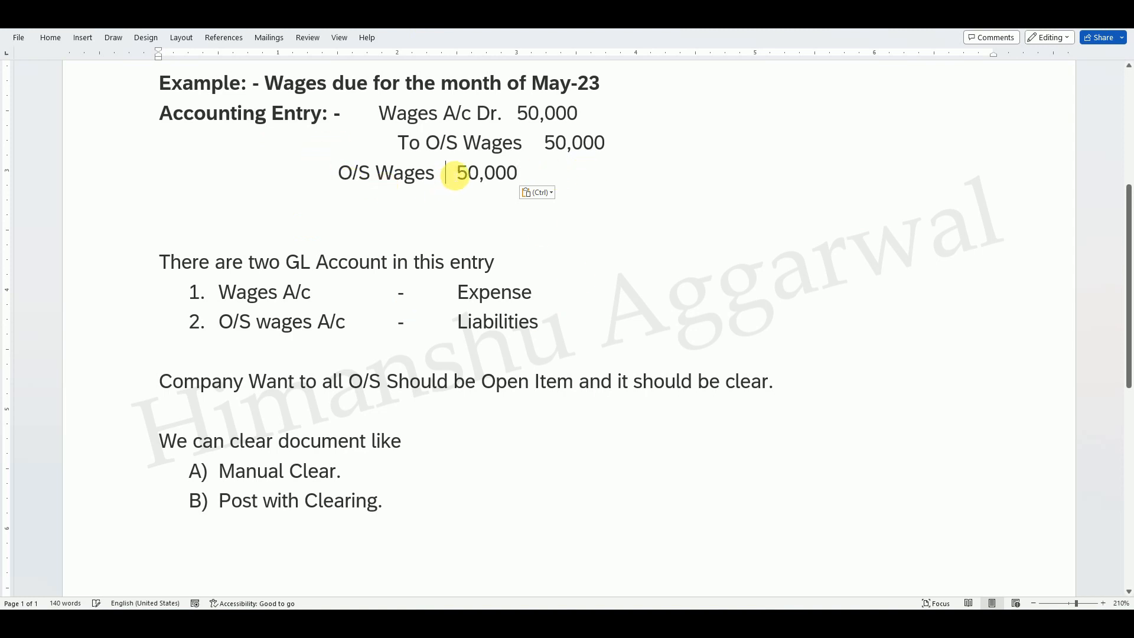
pyautogui.write('Dr')
pyautogui.click(372, 206)
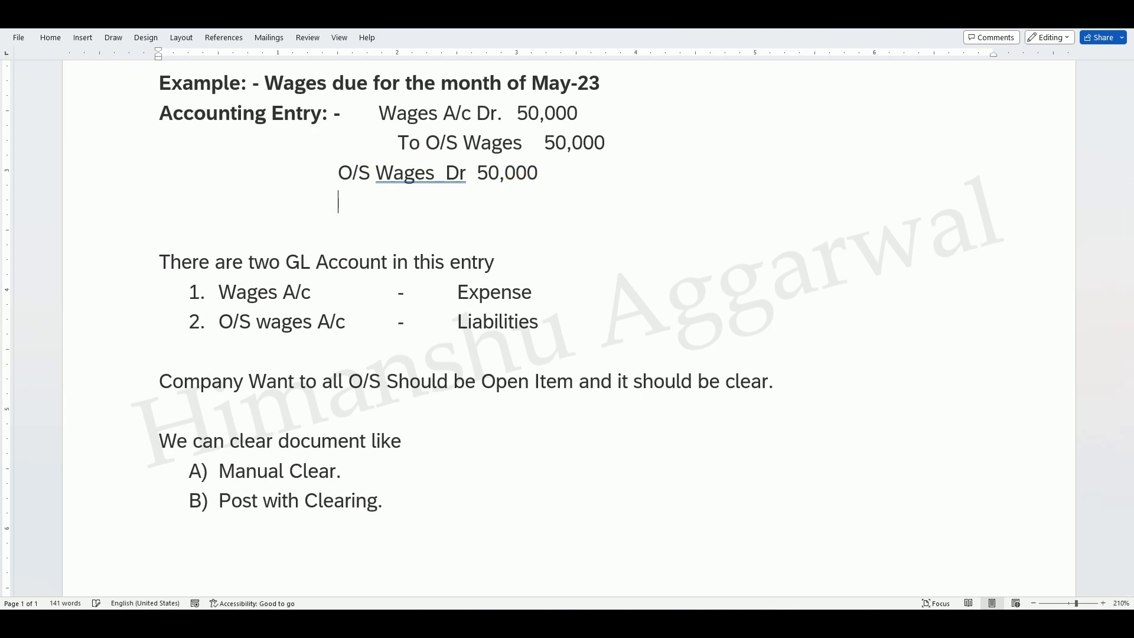
pyautogui.write('To ')
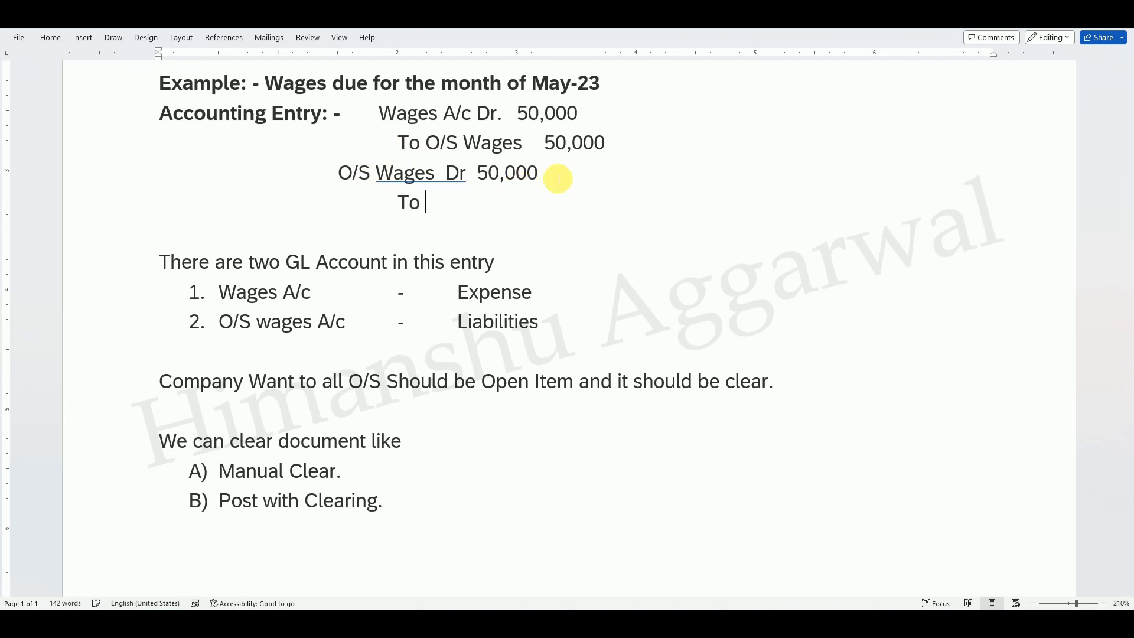
pyautogui.write('Bank    50,000')
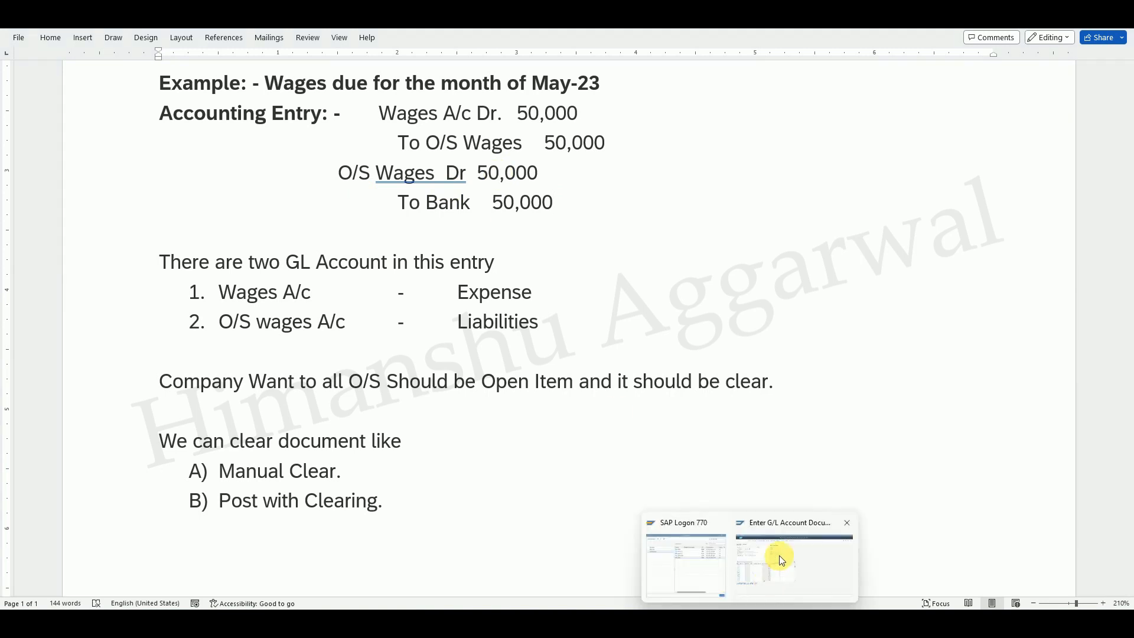
# Switch back to the G/L account document entry and set the document header text to 'Paid O/S Wages'.
pyautogui.click(777, 562)
pyautogui.click(110, 125)
pyautogui.click(108, 139)
pyautogui.click(108, 173)
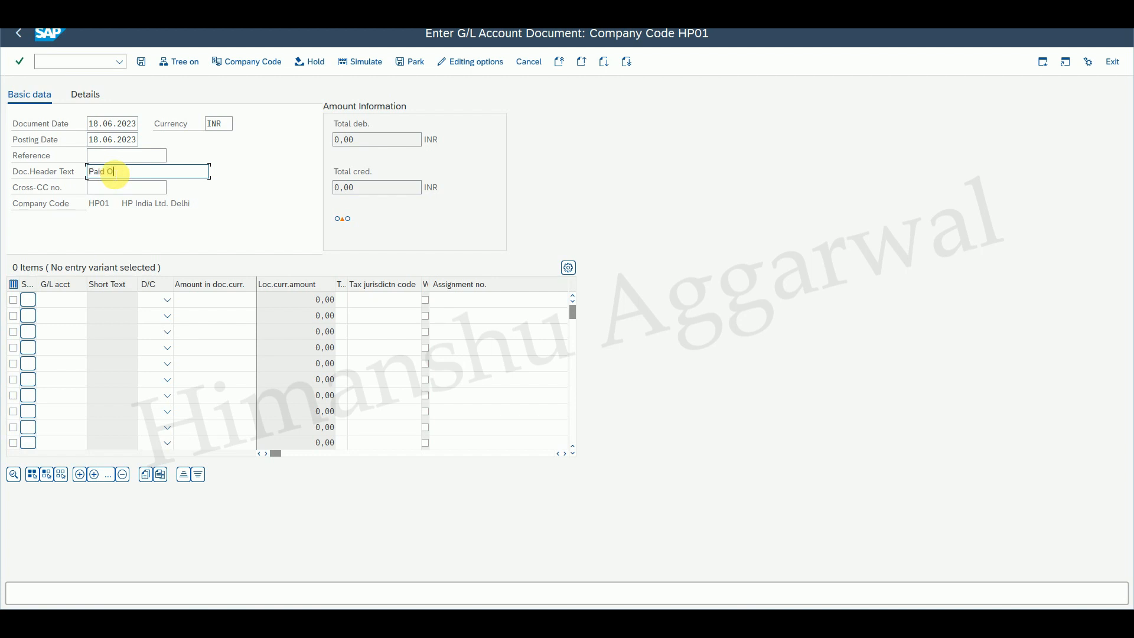
pyautogui.write('Paid O/S Wages')
# Enter the first line item: account 300000 chosen via search help, Debit, amount 50000.
pyautogui.click(62, 300)
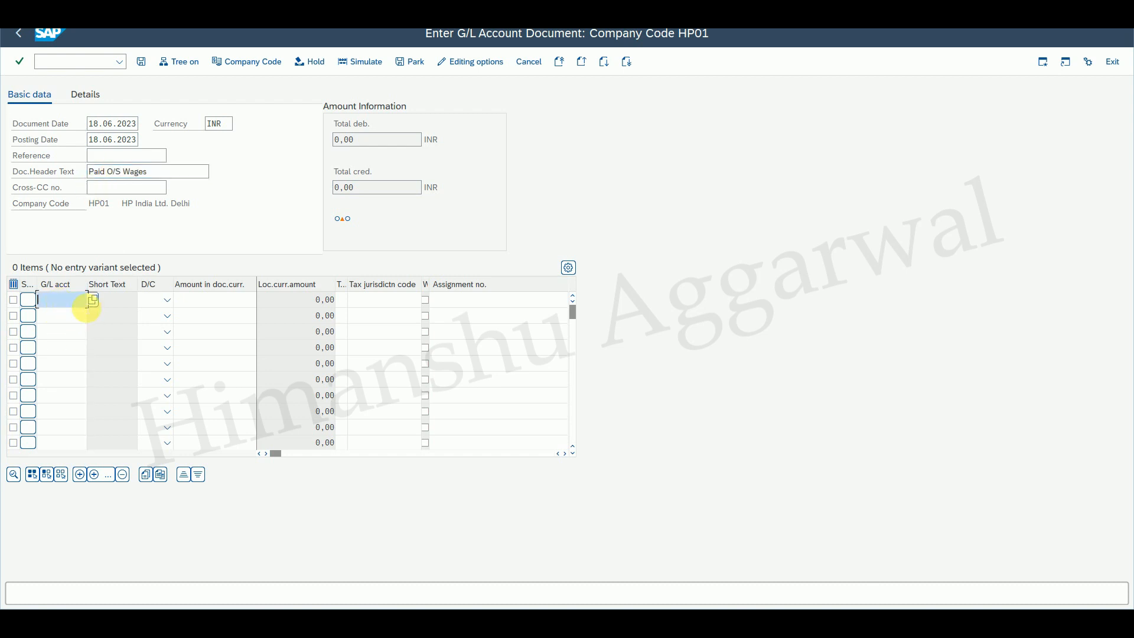
pyautogui.press('F4')
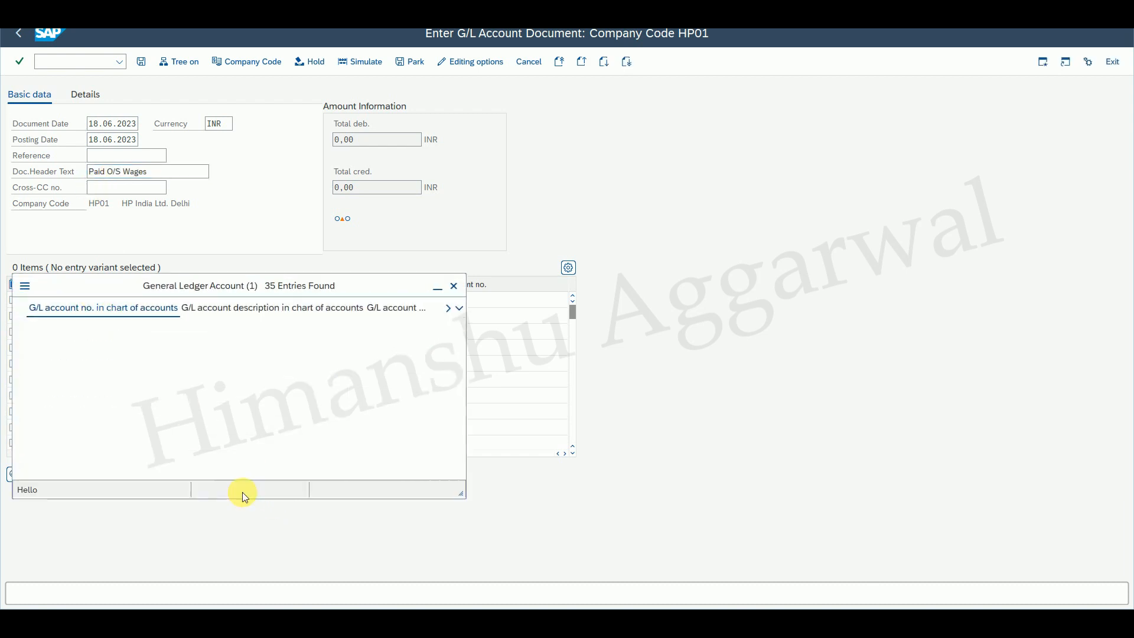
pyautogui.click(239, 486)
pyautogui.doubleClick(113, 517)
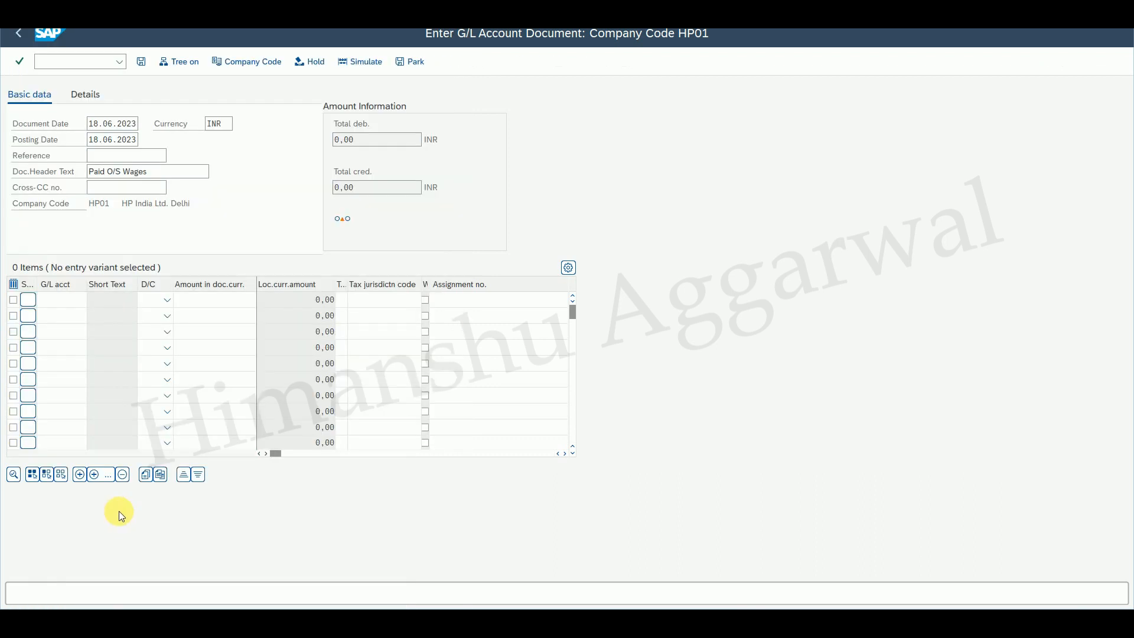
pyautogui.click(164, 305)
pyautogui.click(147, 330)
pyautogui.click(233, 301)
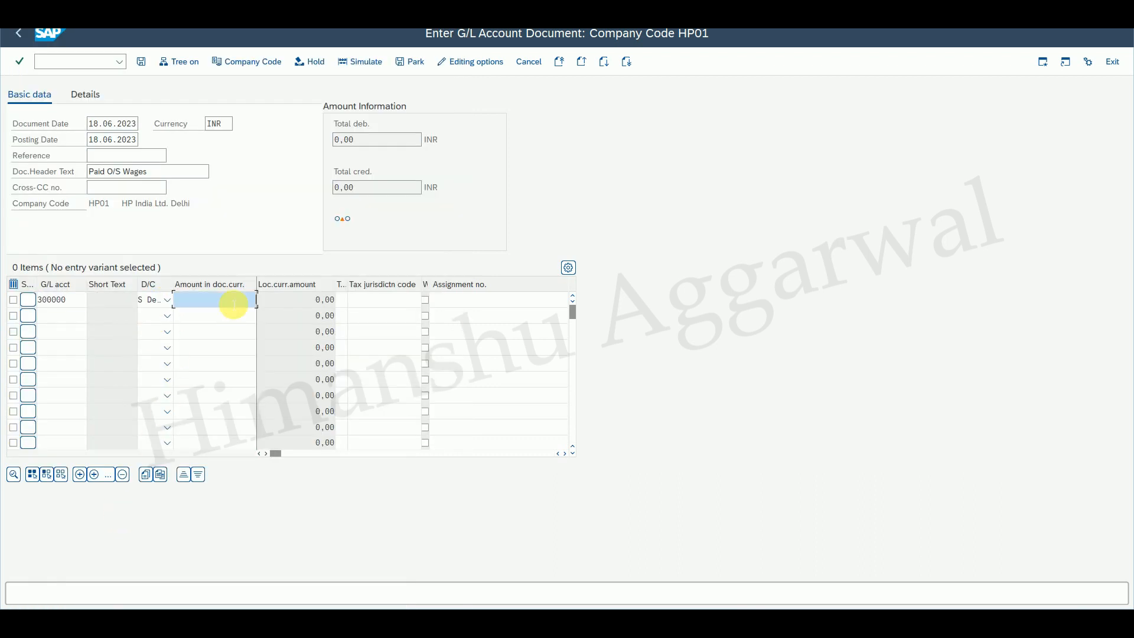
pyautogui.write('50000')
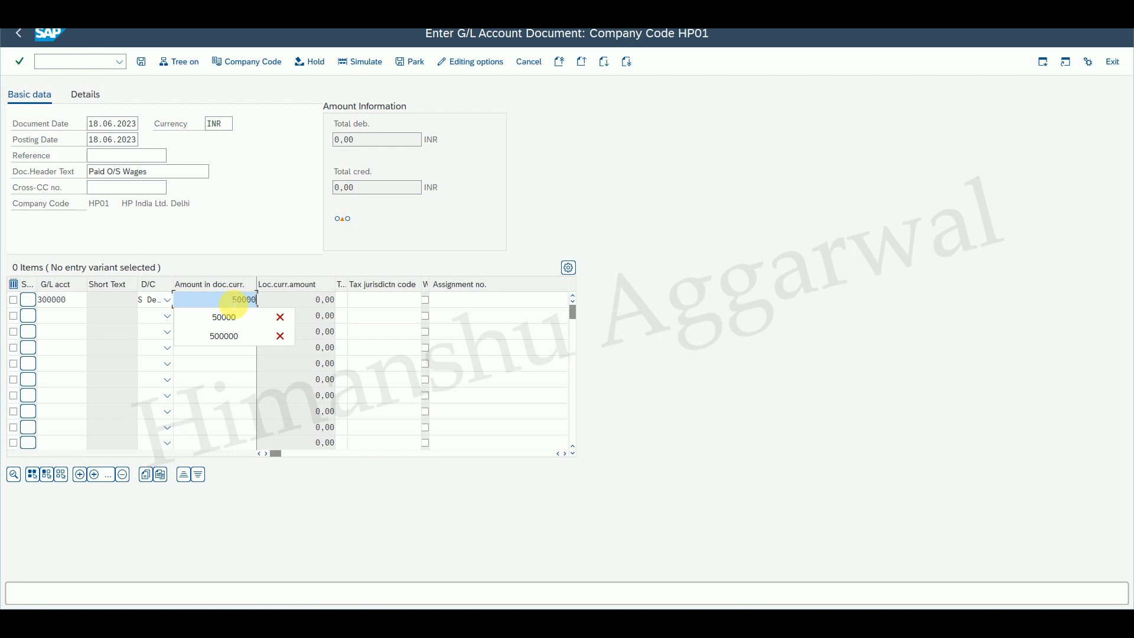
# Add a Credit line for account 200005 via search help with amount *, then post the document.
pyautogui.click(74, 318)
pyautogui.click(96, 314)
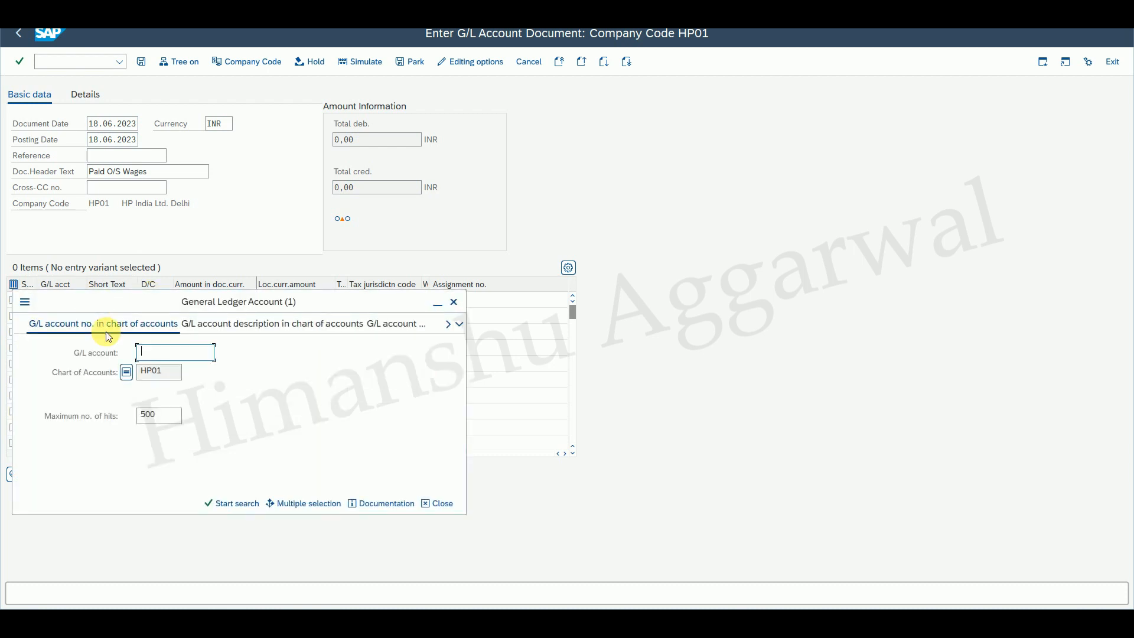
pyautogui.click(242, 503)
pyautogui.doubleClick(109, 195)
pyautogui.click(163, 316)
pyautogui.click(158, 340)
pyautogui.click(244, 322)
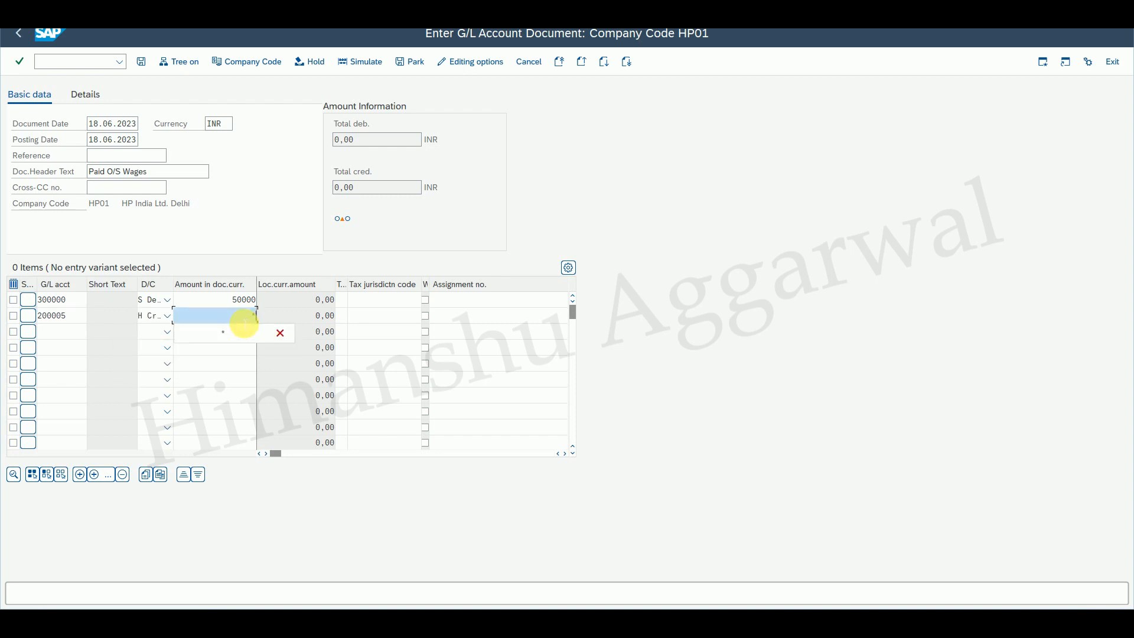
pyautogui.write('*')
pyautogui.press('Return')
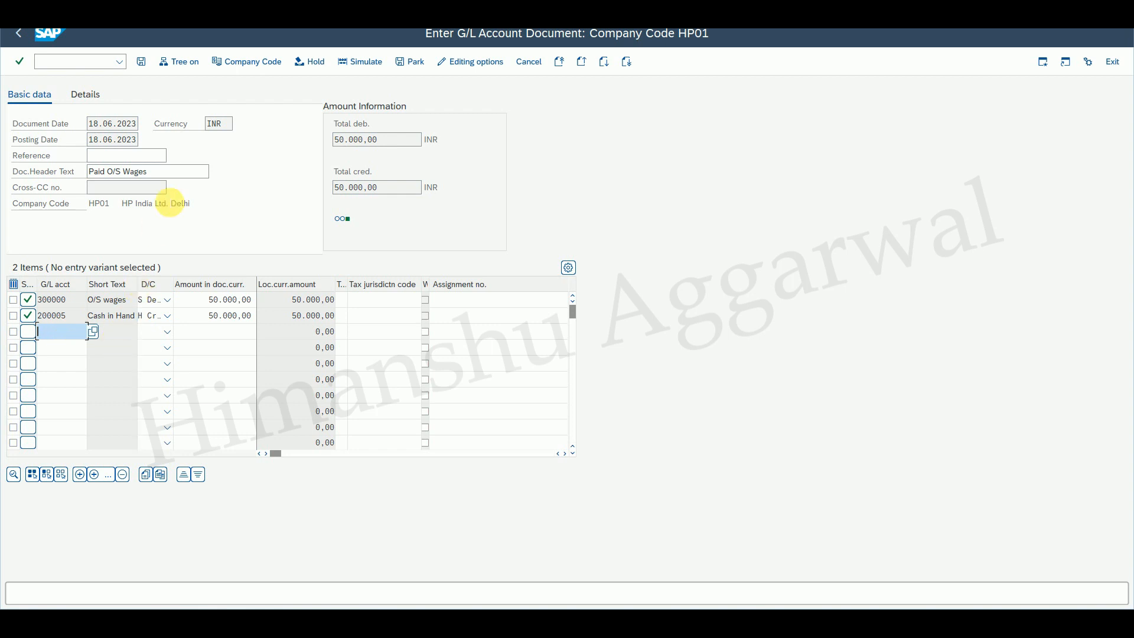
pyautogui.click(142, 62)
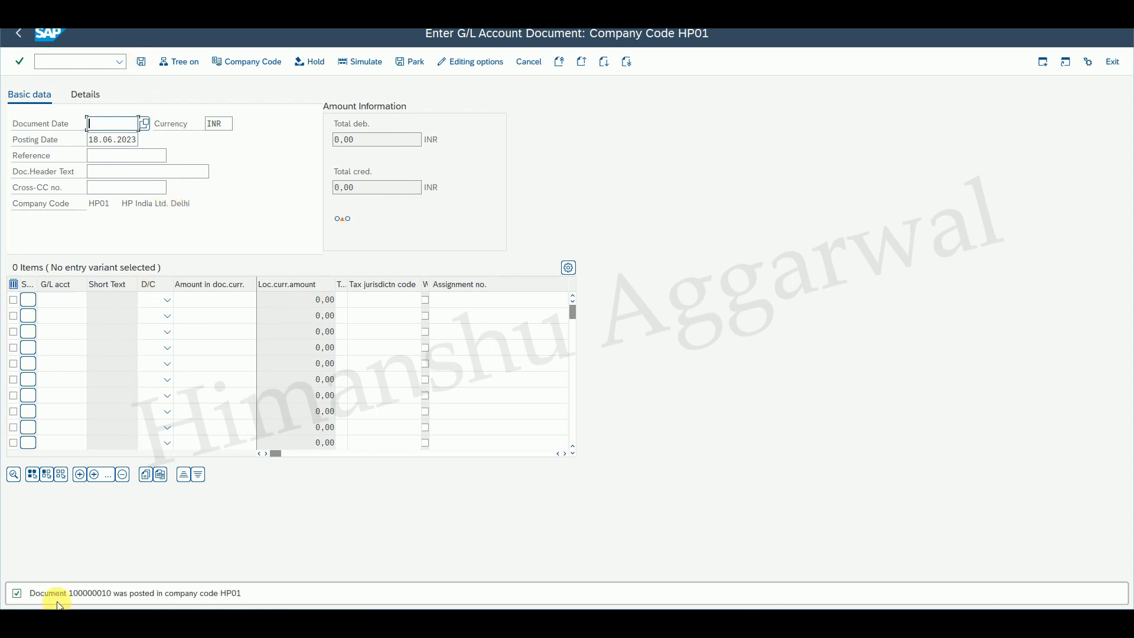
# Run FBL3N and list open items for account 300000 O/S Wages.
pyautogui.click(20, 34)
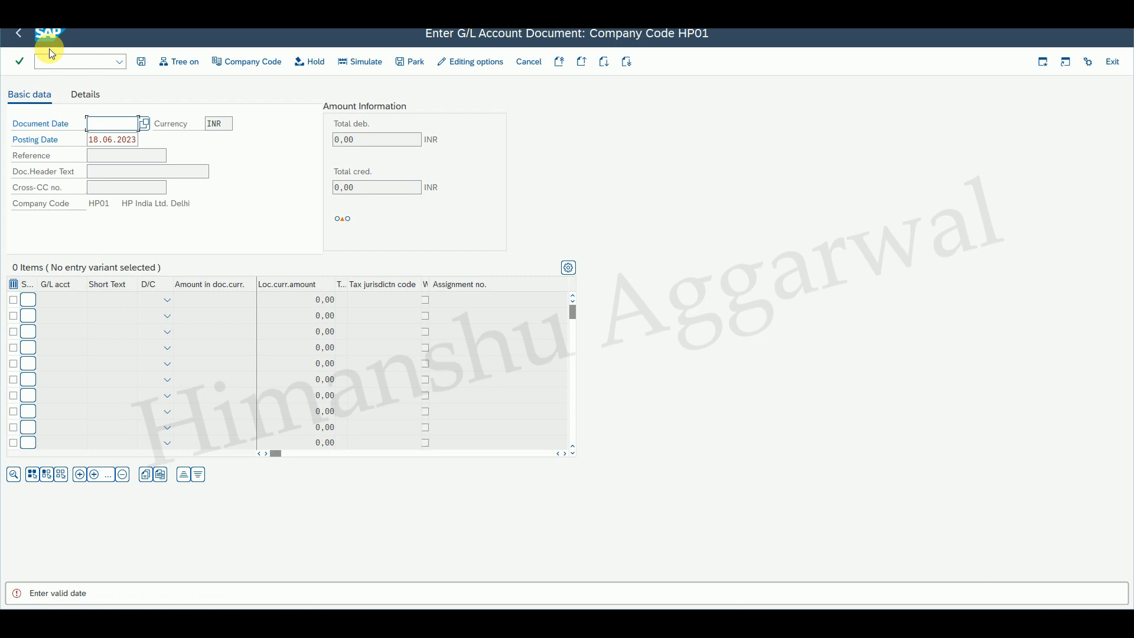
pyautogui.click(75, 61)
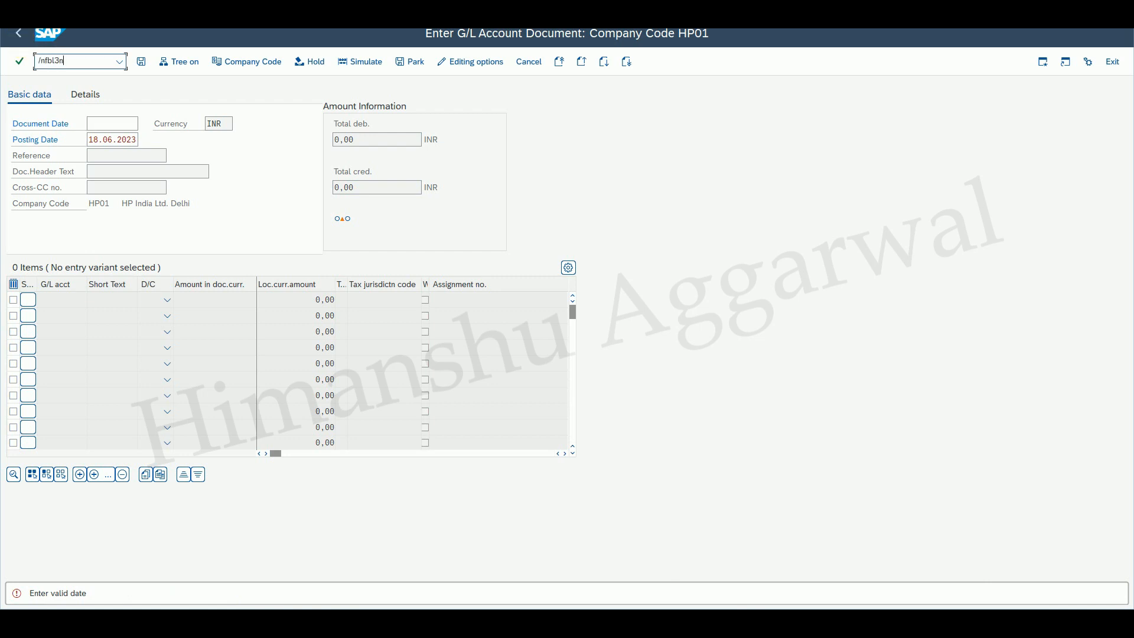
pyautogui.write('/nfbl3n')
pyautogui.press('Return')
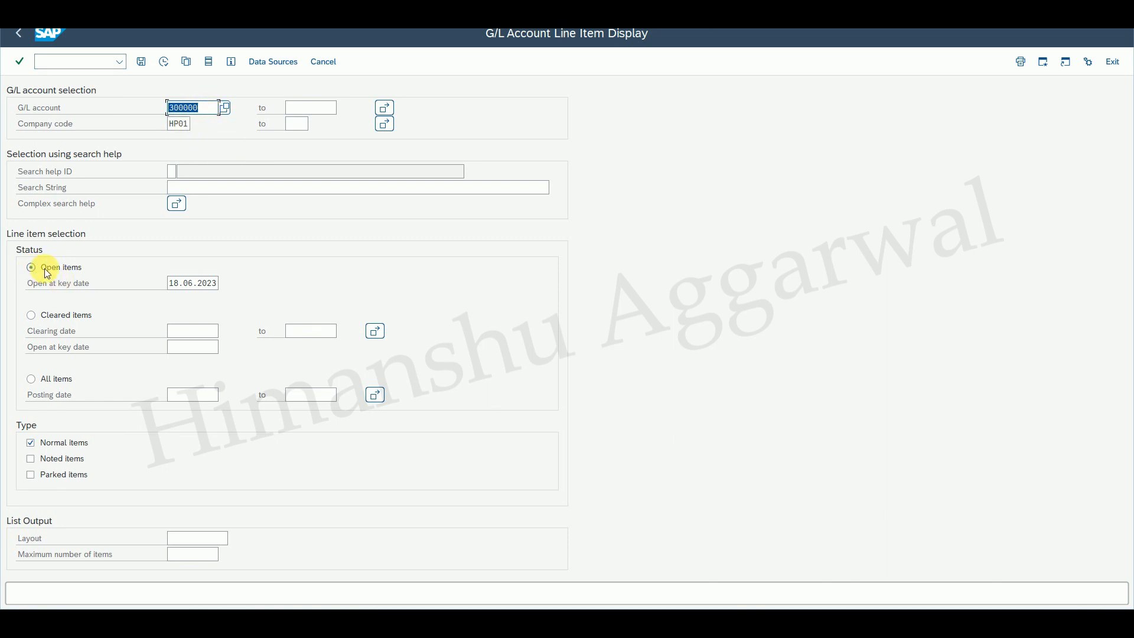
pyautogui.click(164, 61)
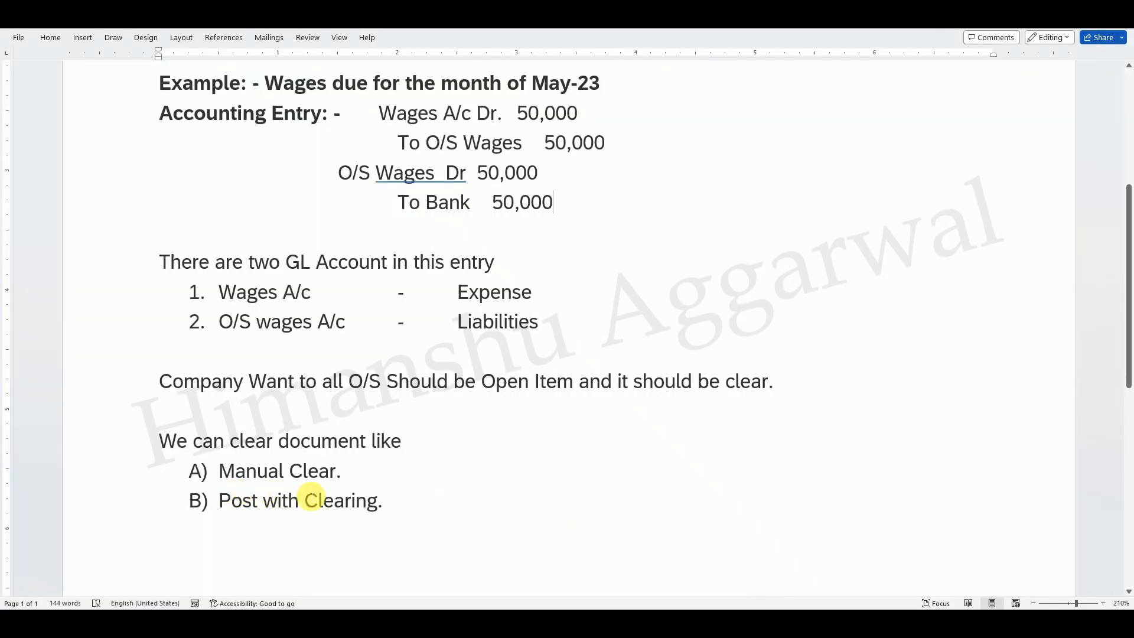
pyautogui.click(782, 546)
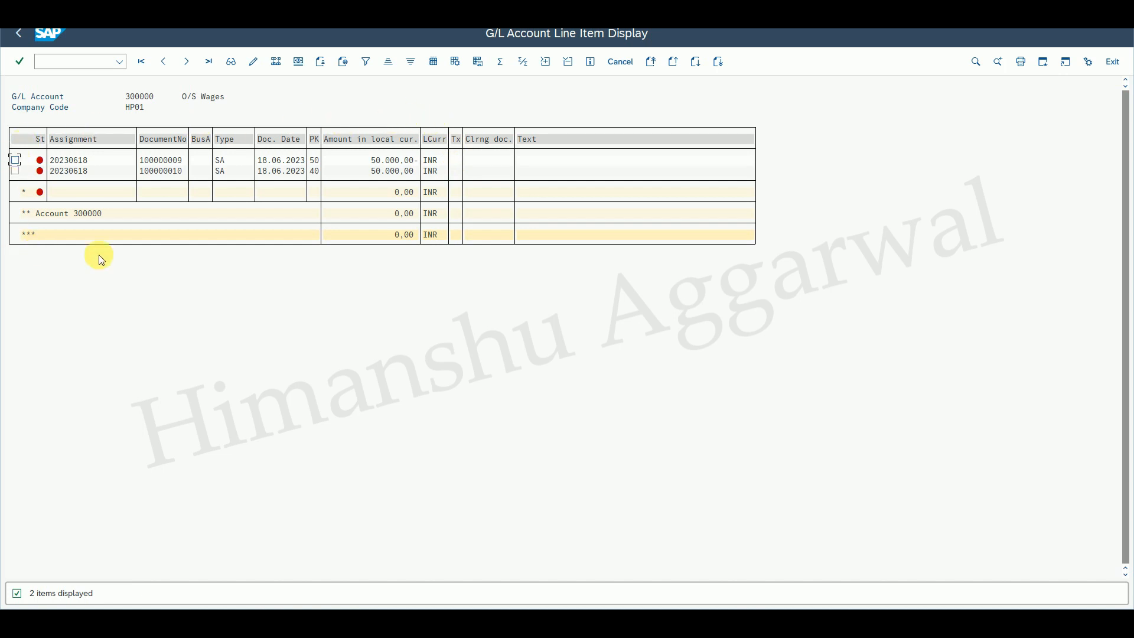
# Open a new session and start the Clear G/L Account transaction F-03.
pyautogui.click(91, 62)
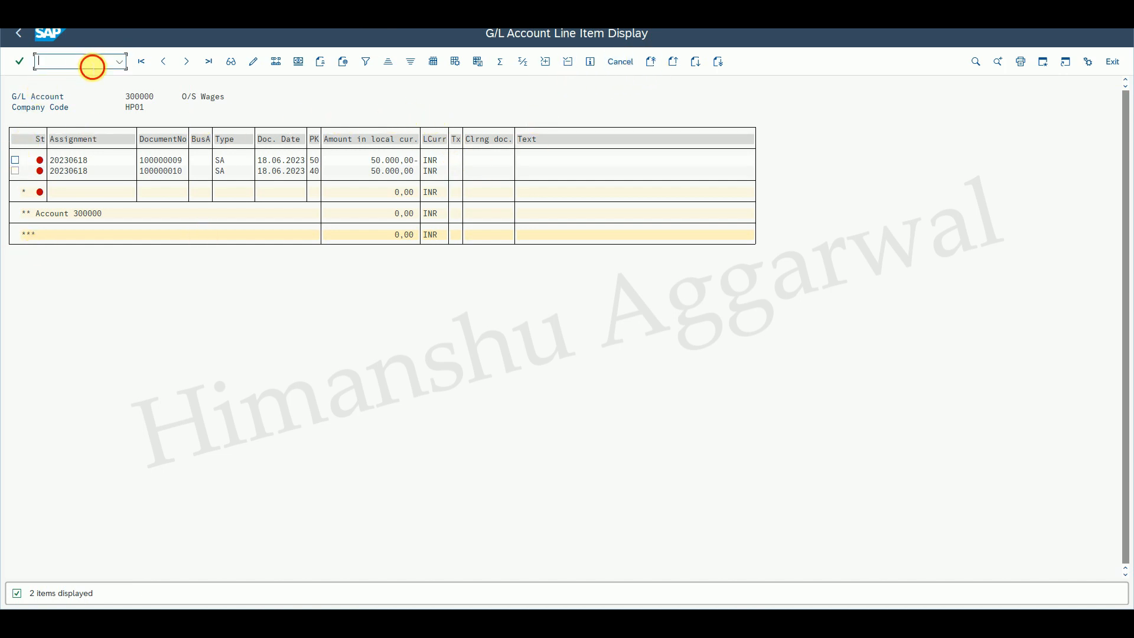
pyautogui.write('/o')
pyautogui.press('Return')
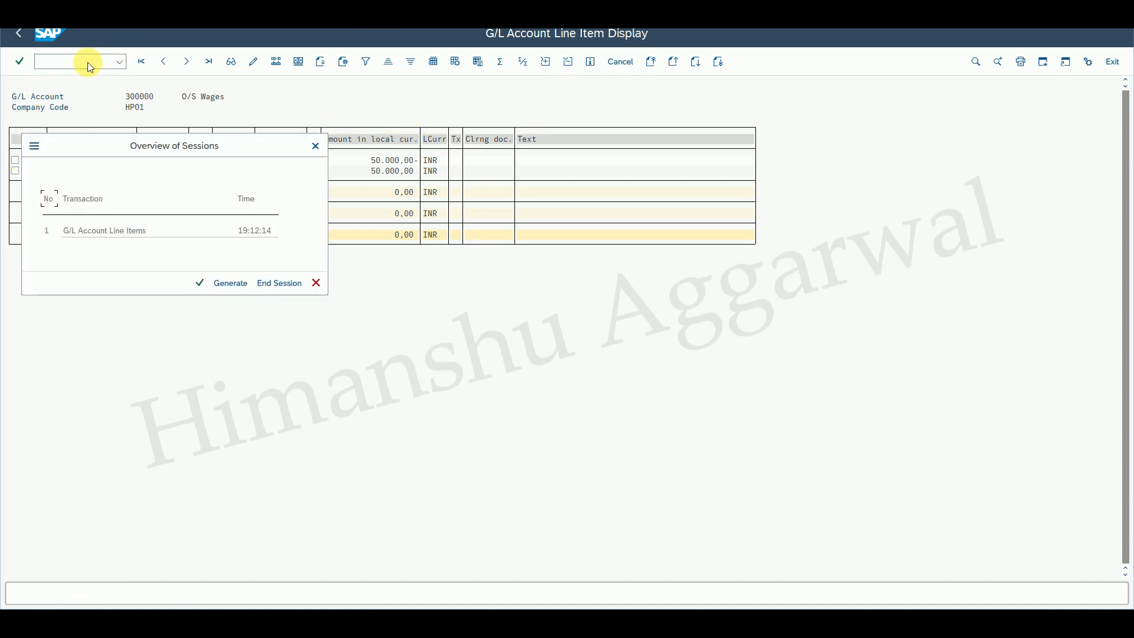
pyautogui.click(228, 282)
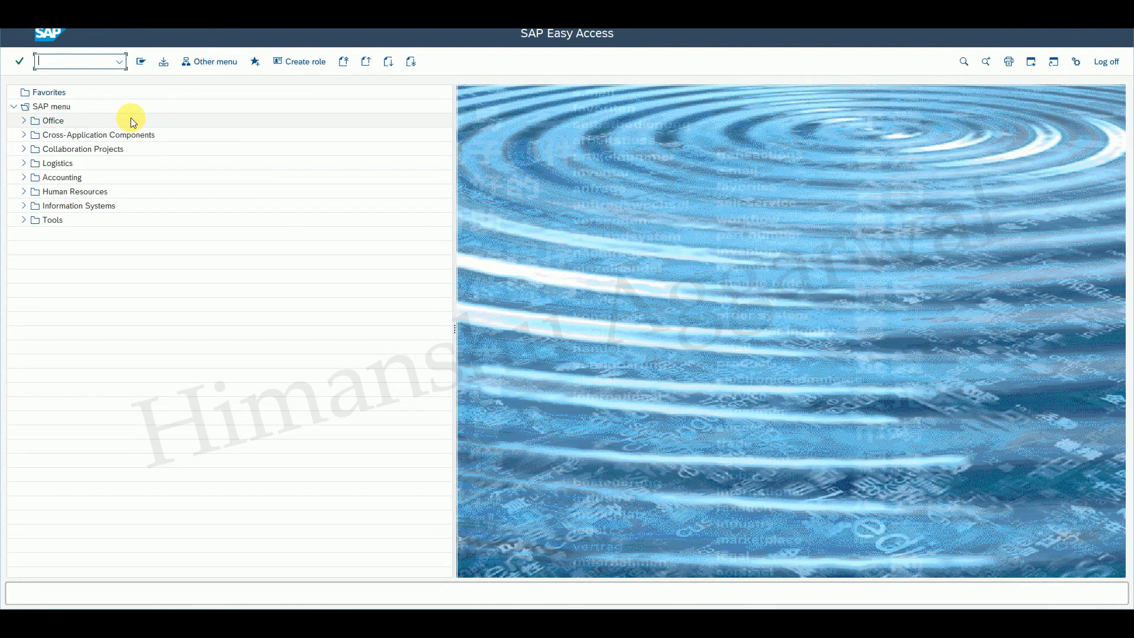
pyautogui.write('f-03')
pyautogui.press('Return')
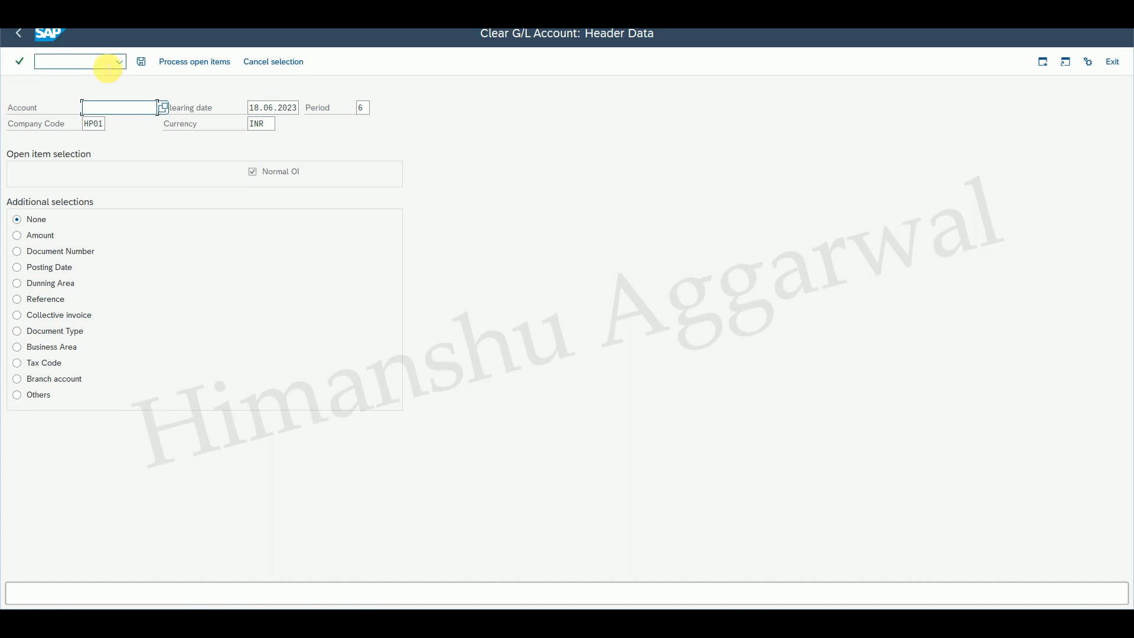
# Switch to the line item display window to review the open items, then return to the clearing screen.
pyautogui.moveTo(776, 623)
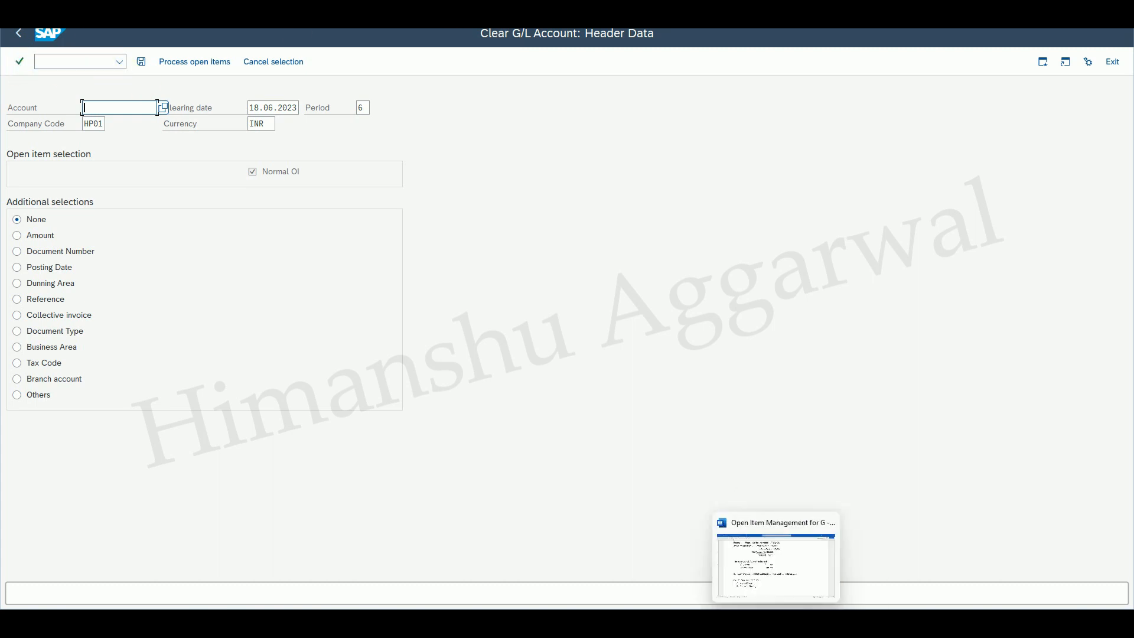
pyautogui.click(726, 583)
pyautogui.doubleClick(136, 99)
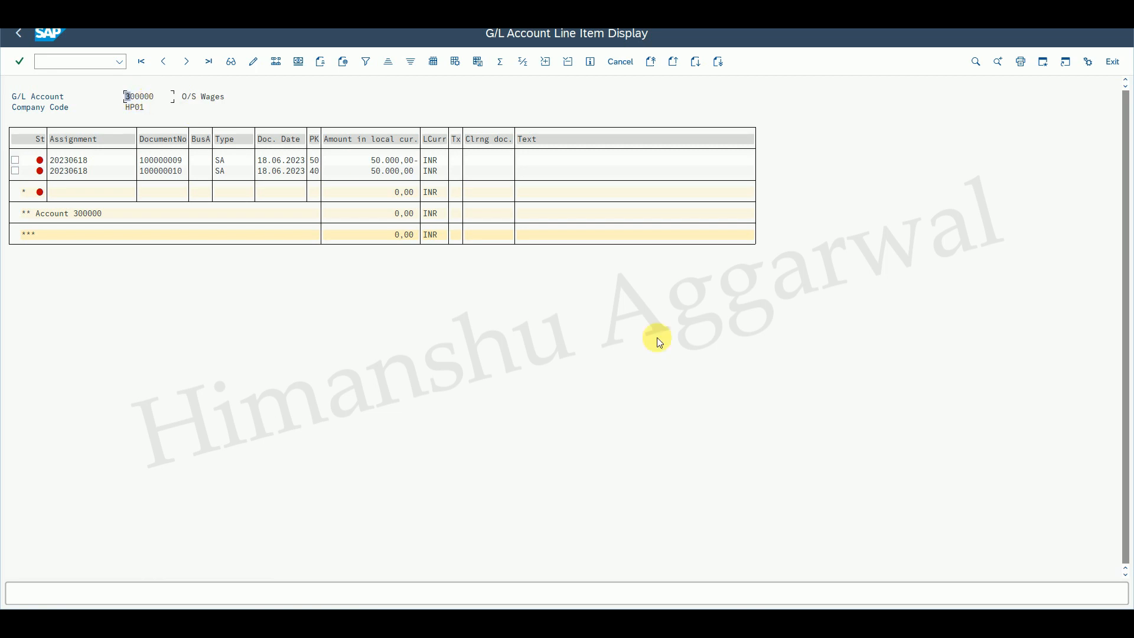
pyautogui.moveTo(749, 625)
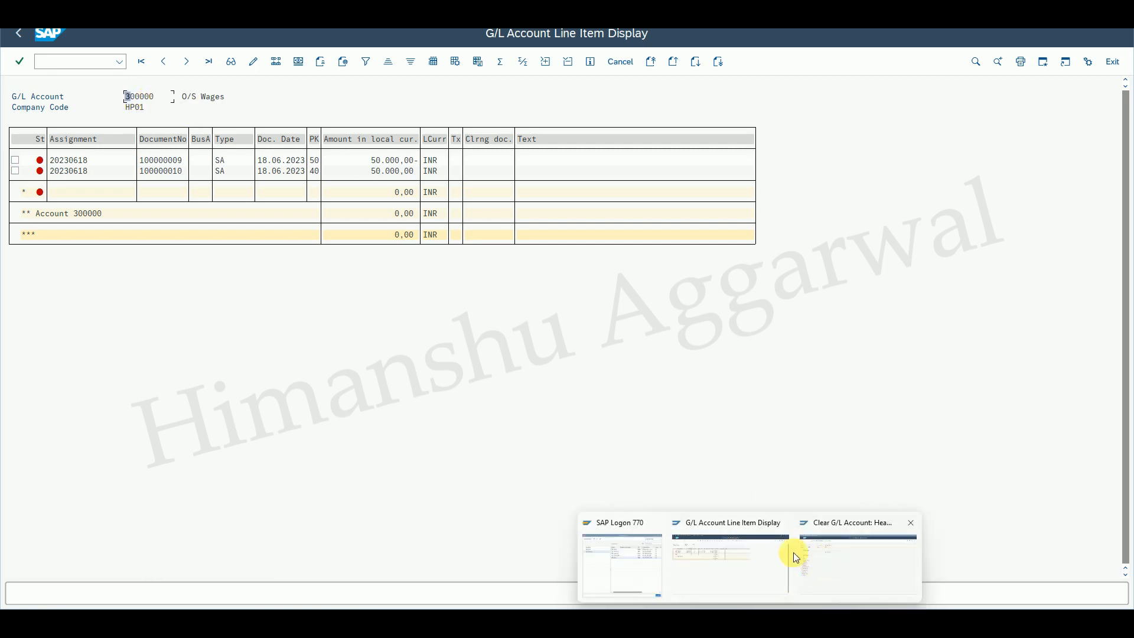
pyautogui.click(836, 558)
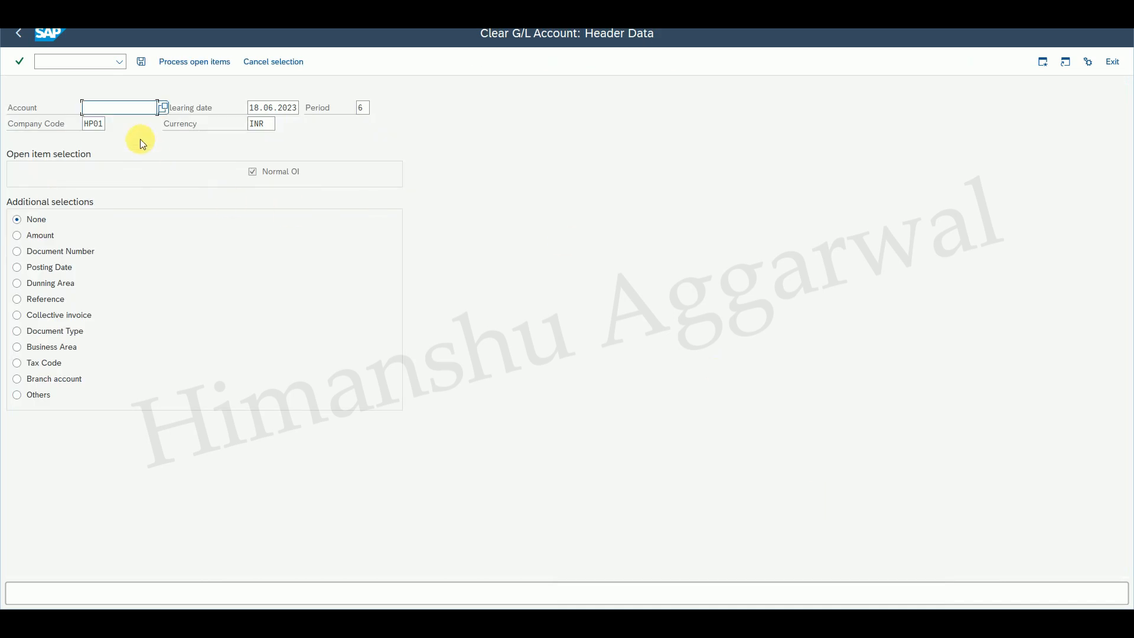
# Clear account 300000 by processing its open items and saving the clearing document.
pyautogui.write('300000')
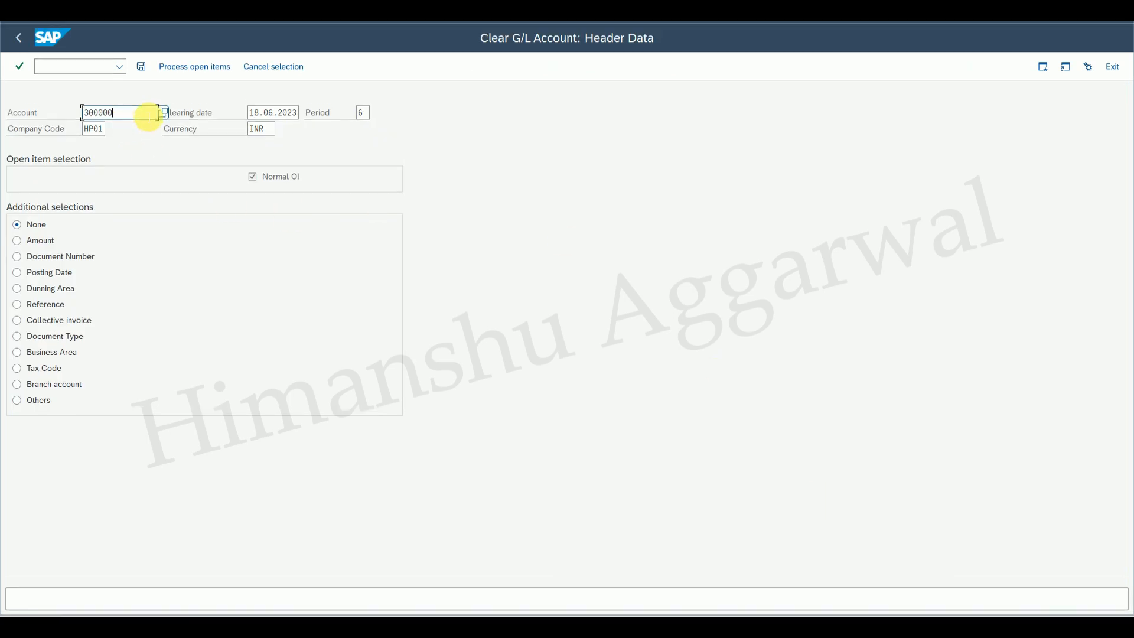
pyautogui.click(195, 67)
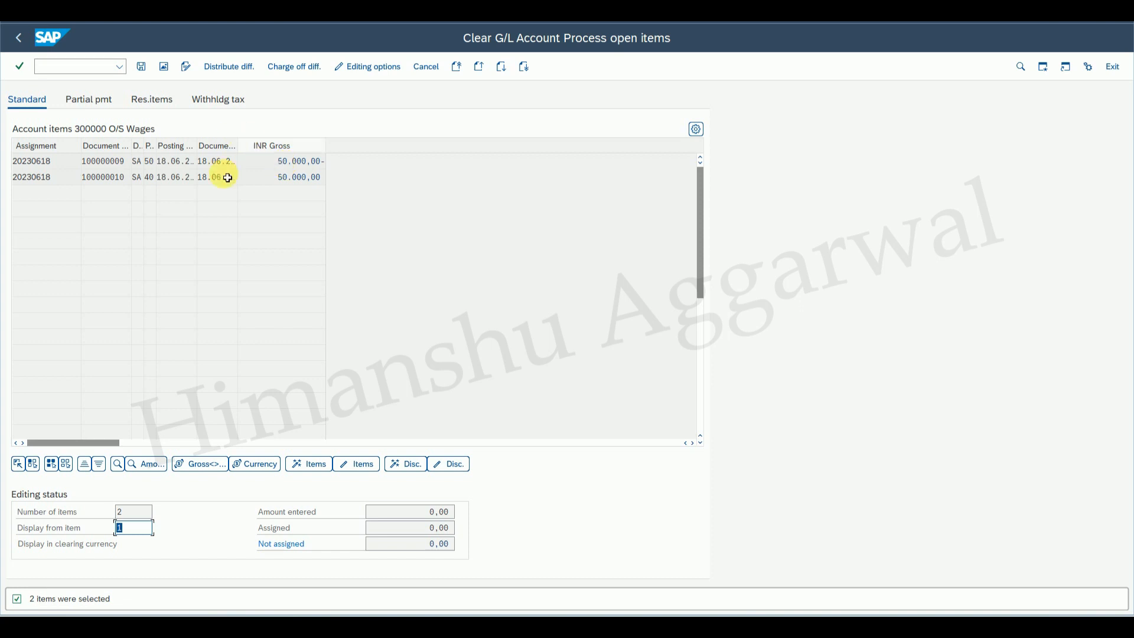
pyautogui.click(141, 67)
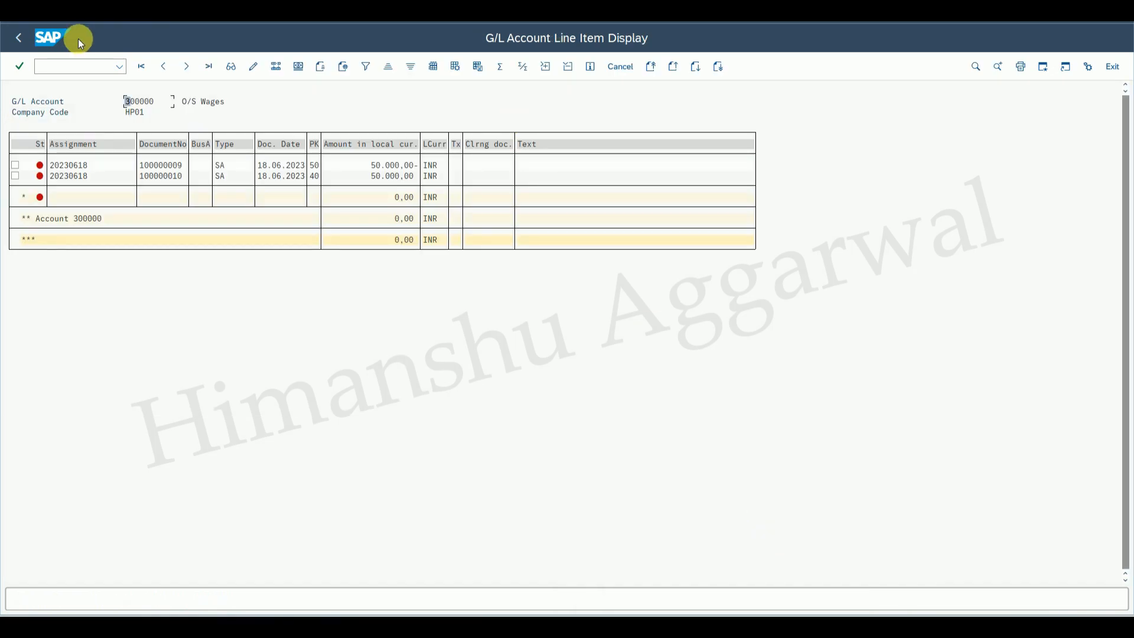
# Rerun the line item display for account 300000 showing cleared items instead of open items.
pyautogui.click(37, 19)
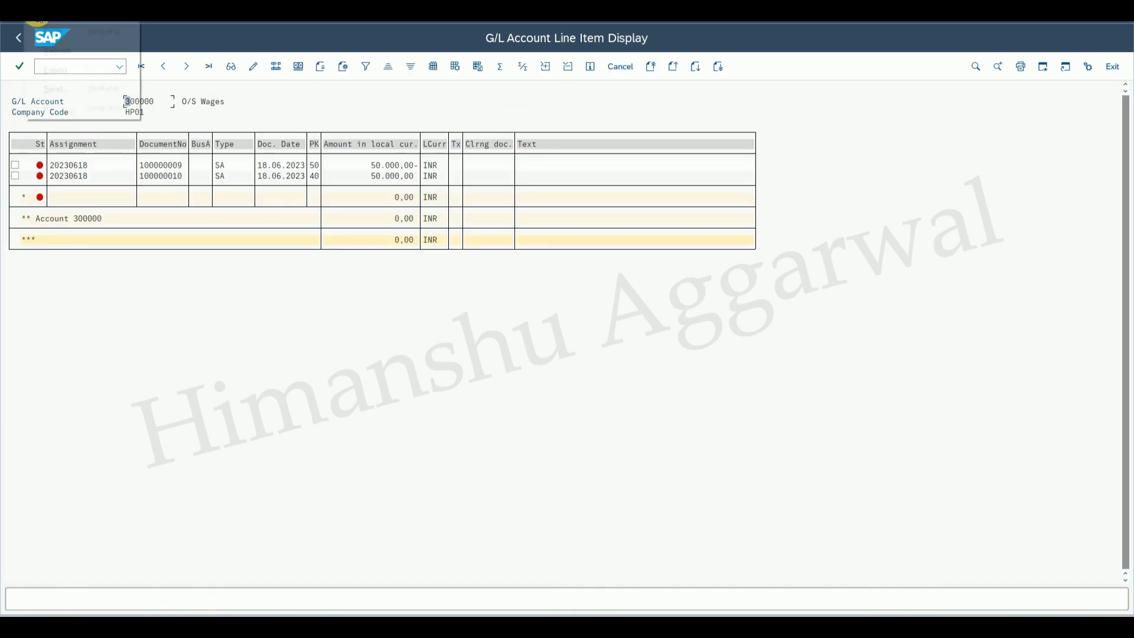
pyautogui.click(58, 47)
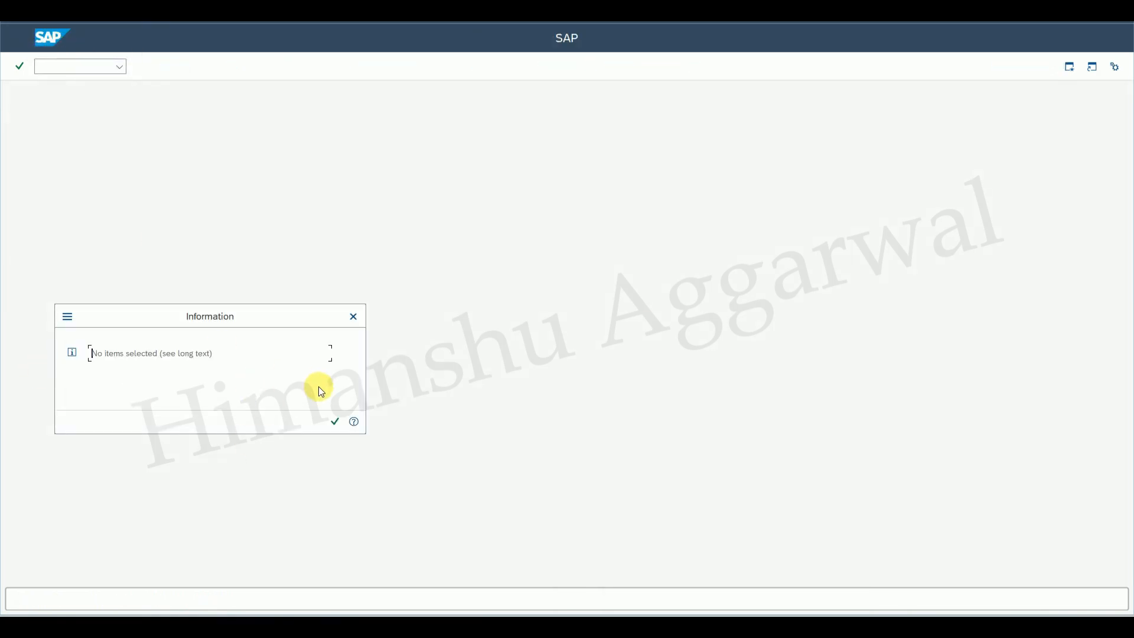
pyautogui.click(335, 421)
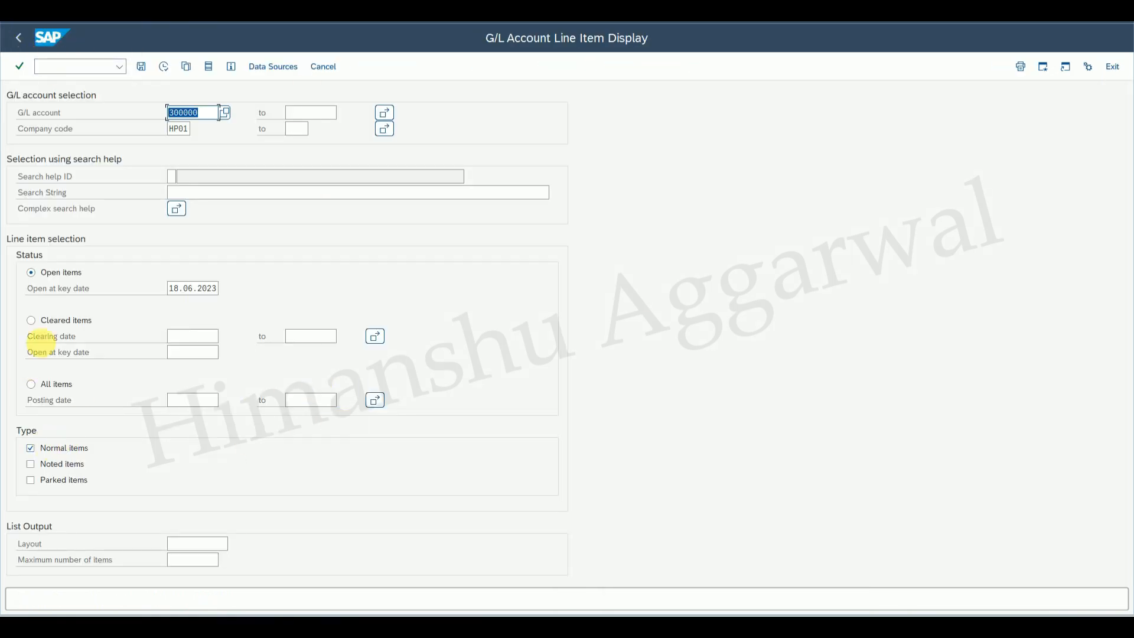
pyautogui.click(31, 322)
pyautogui.click(163, 68)
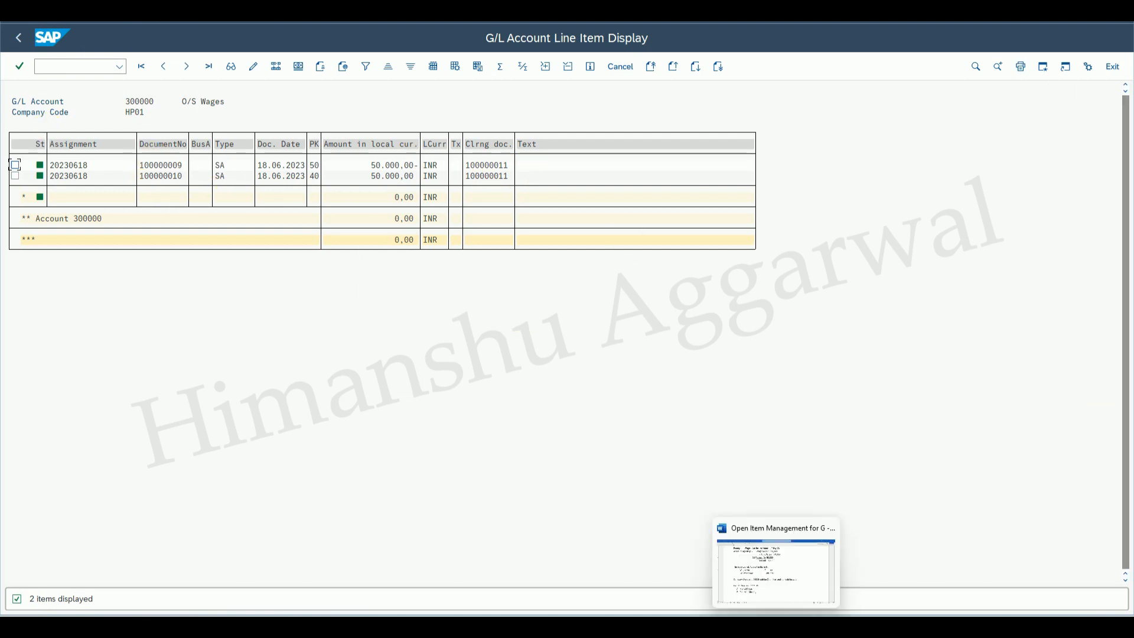
# Review the notes document on manual clearing and post with clearing, then return to the line item display.
pyautogui.click(776, 627)
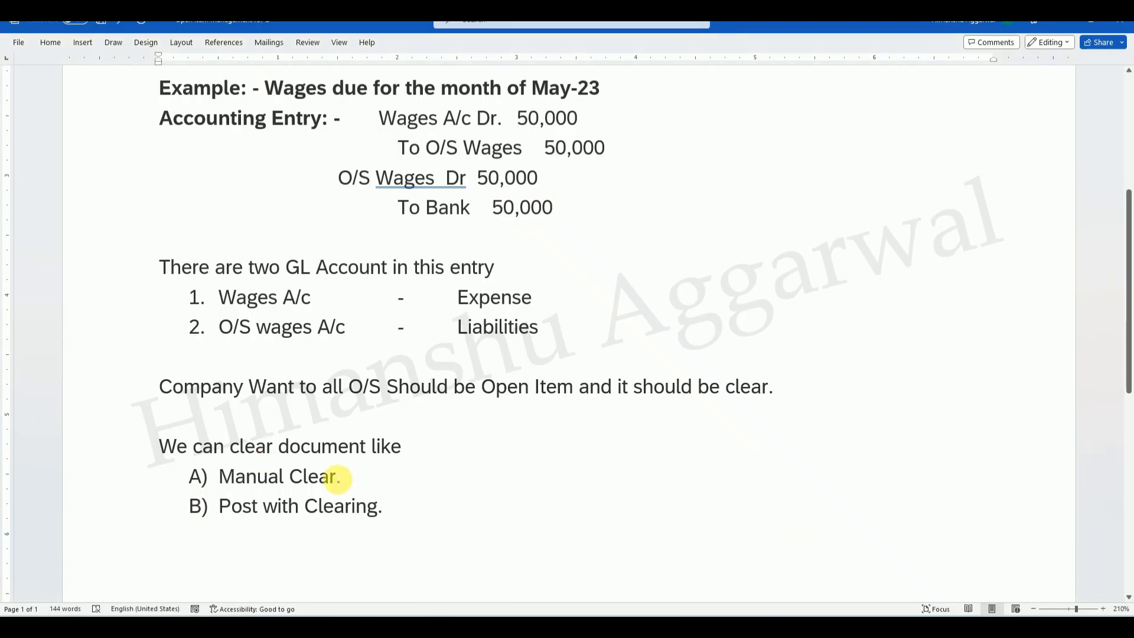
pyautogui.moveTo(750, 626)
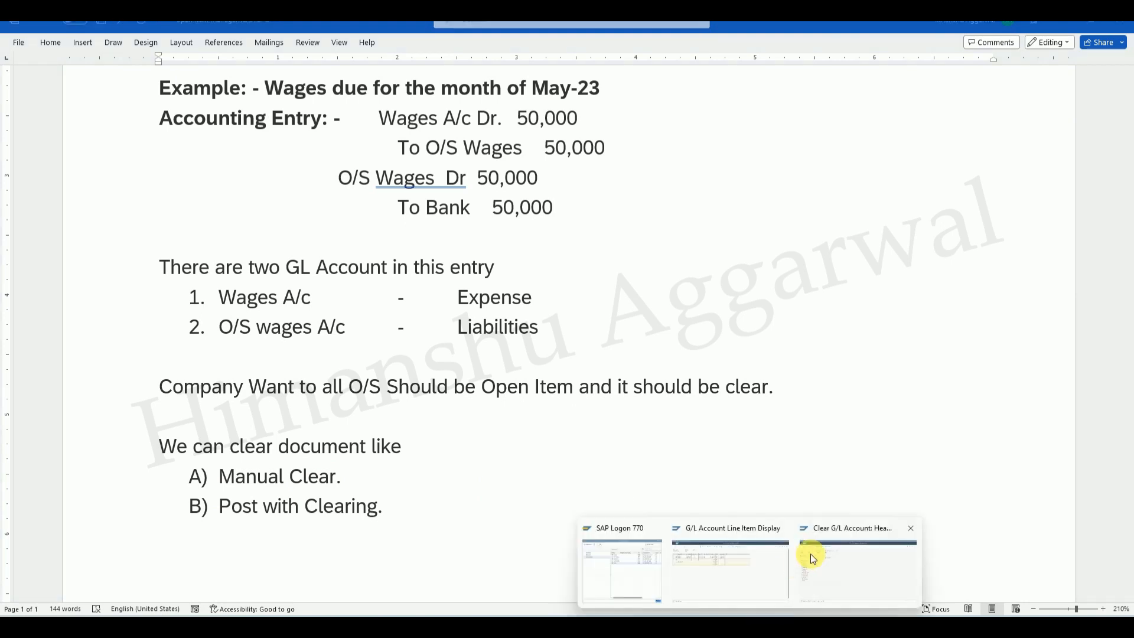
pyautogui.click(744, 574)
# Start FB50 and fill the document header with date 18.06.2023 and header text Wages O/S.
pyautogui.click(19, 40)
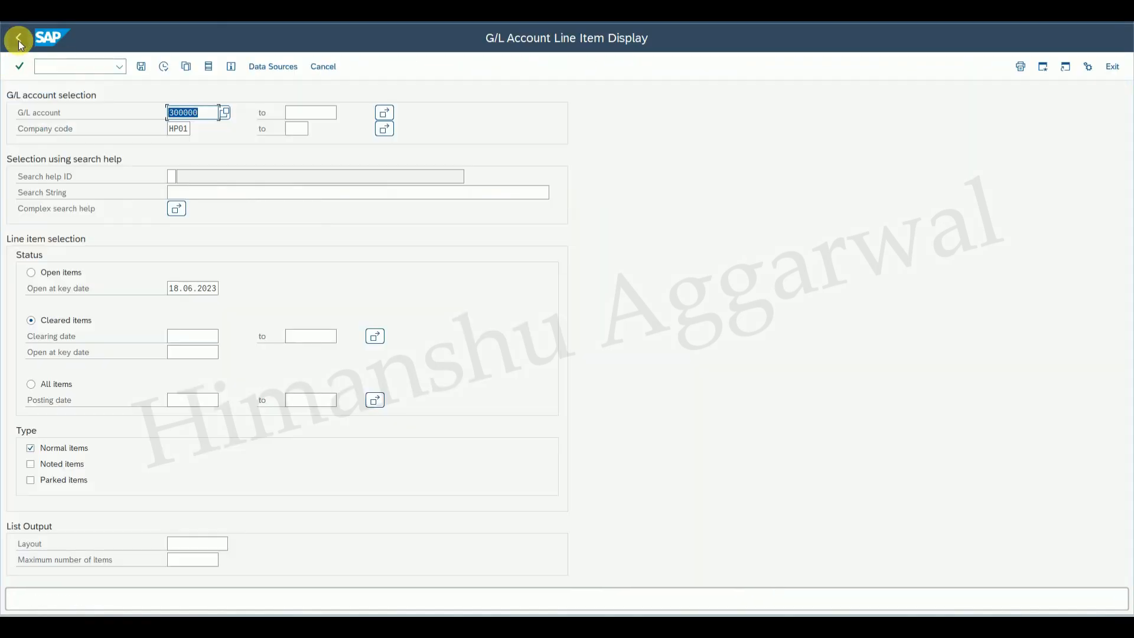
pyautogui.click(19, 40)
pyautogui.click(94, 71)
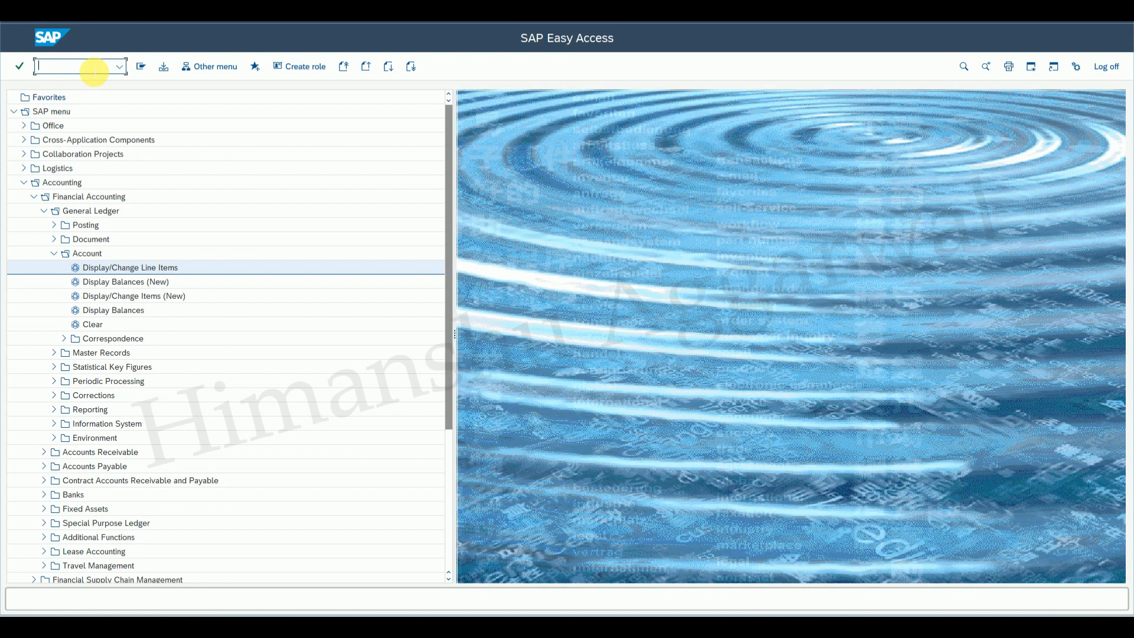
pyautogui.write('50')
pyautogui.press('Return')
pyautogui.click(98, 128)
pyautogui.click(105, 145)
pyautogui.click(119, 172)
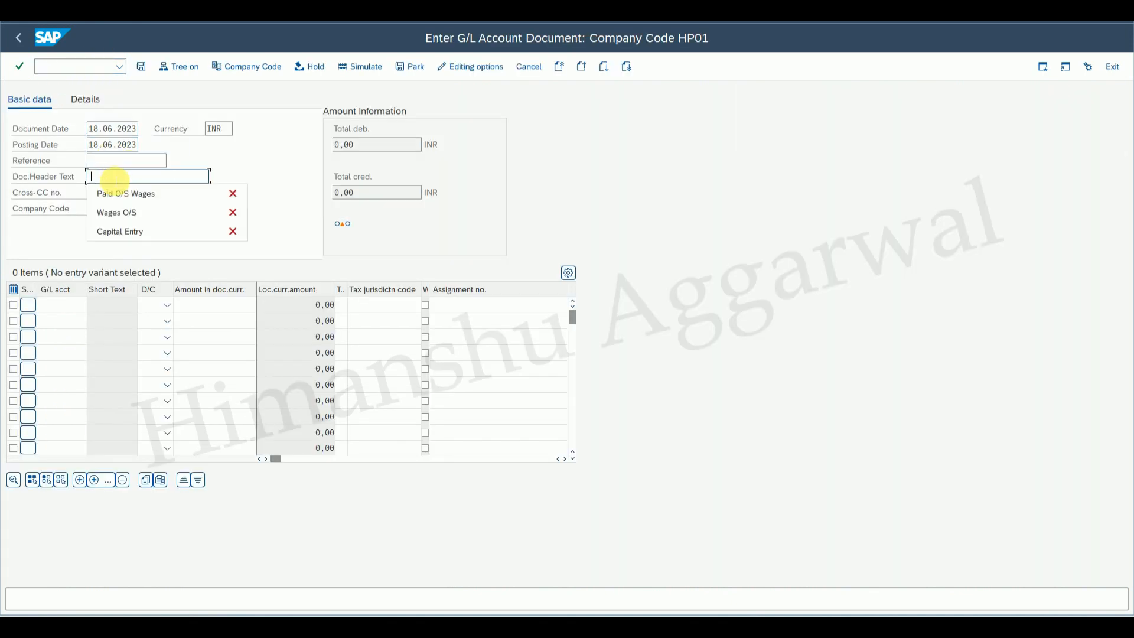
pyautogui.click(122, 209)
# Enter G/L account 400003 Wages A/c via search help on the first line and 300000 on the second.
pyautogui.click(79, 312)
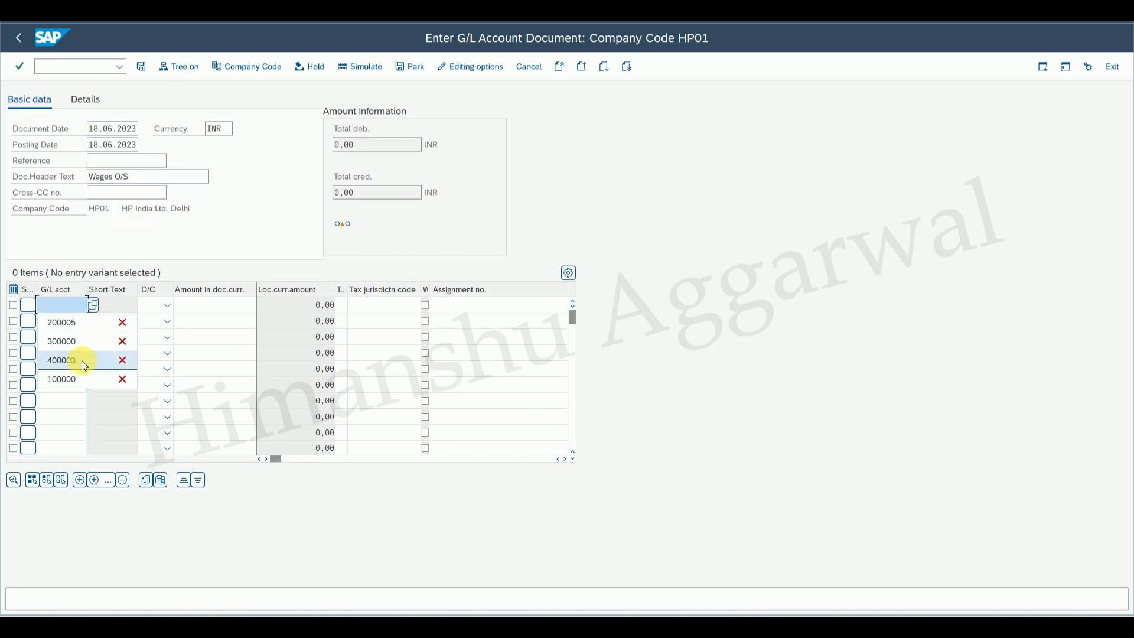
pyautogui.click(94, 307)
pyautogui.click(242, 494)
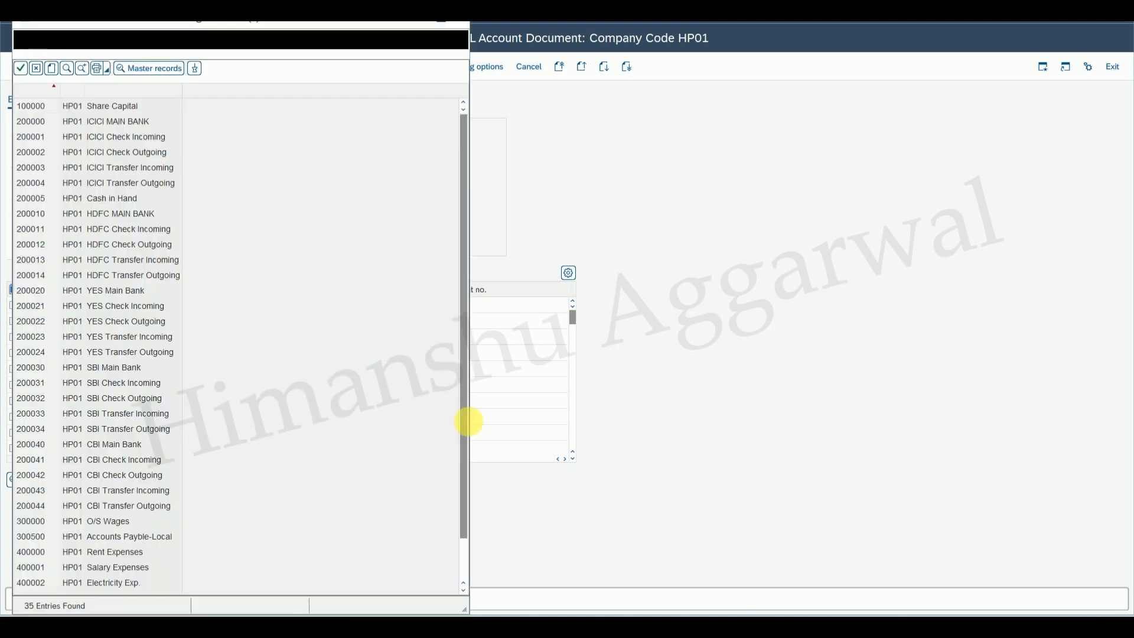
pyautogui.scroll(-1, 463, 339)
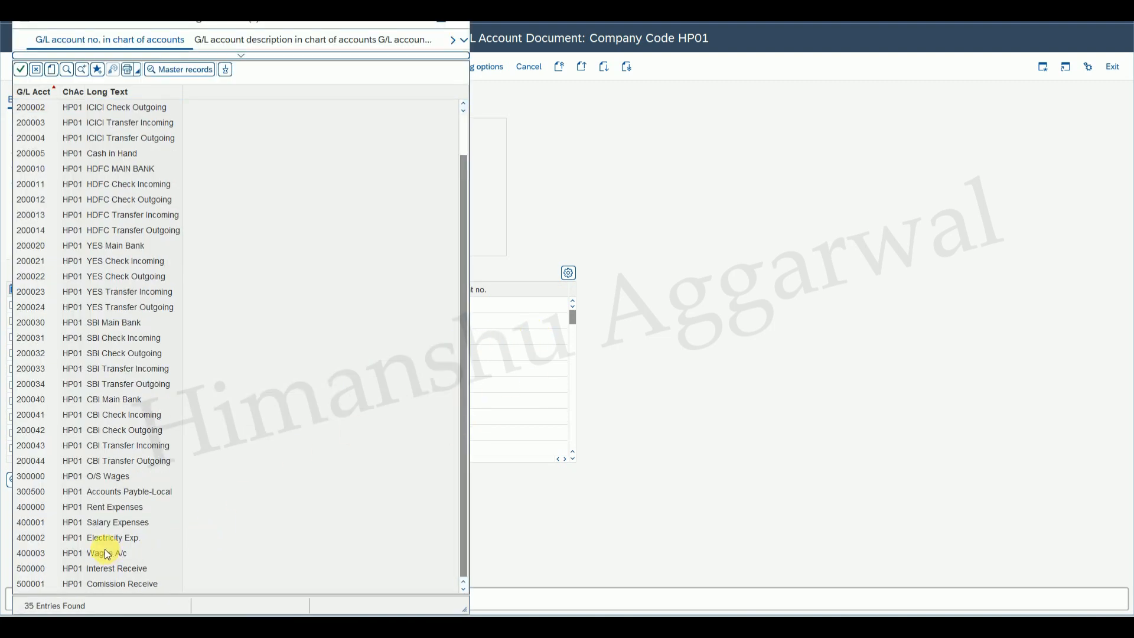
pyautogui.doubleClick(127, 553)
pyautogui.click(69, 323)
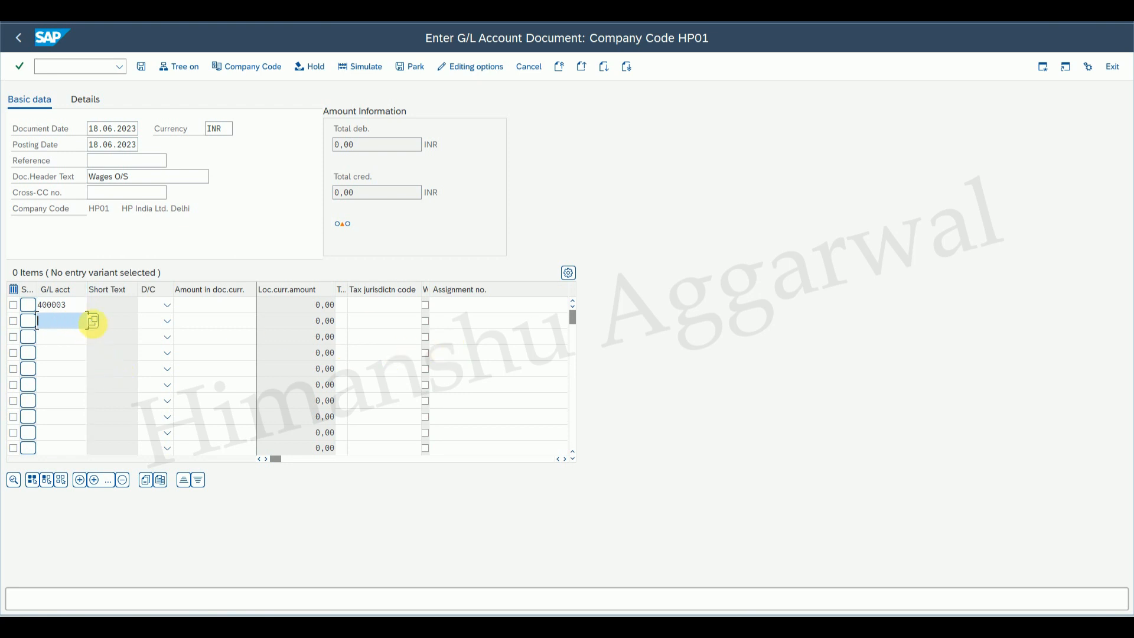
pyautogui.click(92, 321)
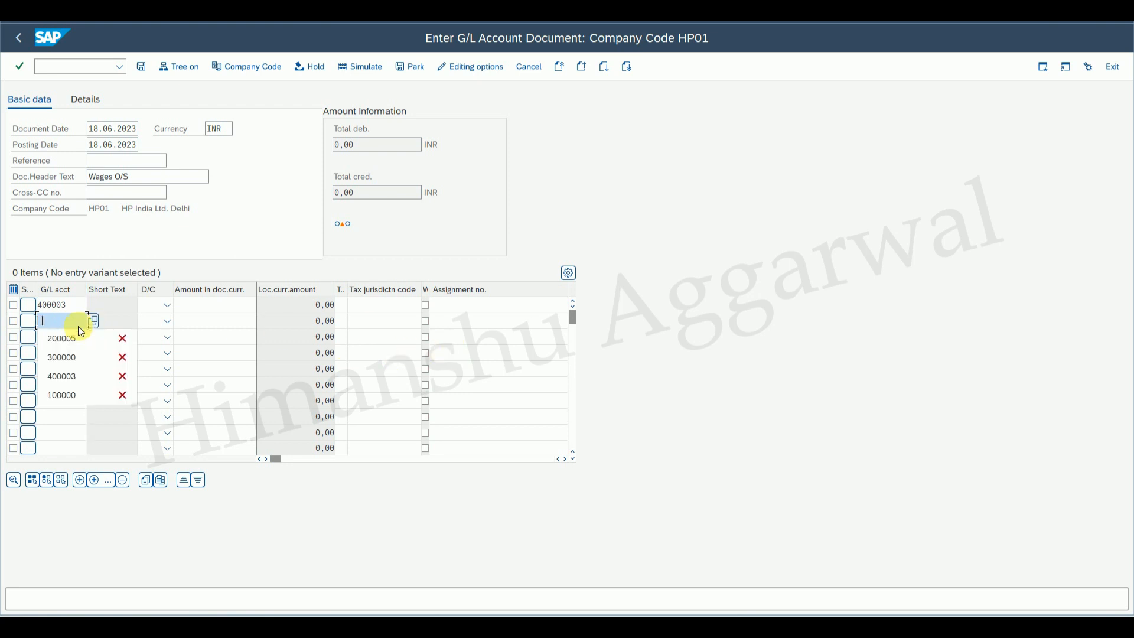
pyautogui.click(58, 356)
# Set the first line to Debit and the second to Credit, each with amount 25000, and post the document.
pyautogui.click(168, 306)
pyautogui.click(140, 341)
pyautogui.click(168, 321)
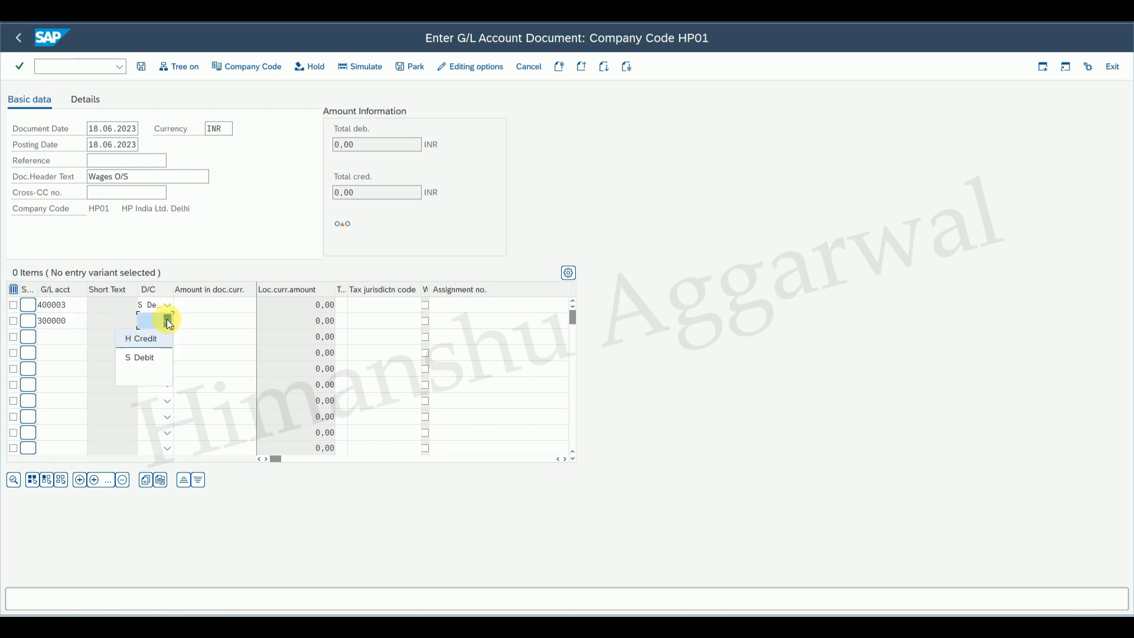
pyautogui.click(145, 338)
pyautogui.click(236, 306)
pyautogui.write('25000')
pyautogui.click(242, 320)
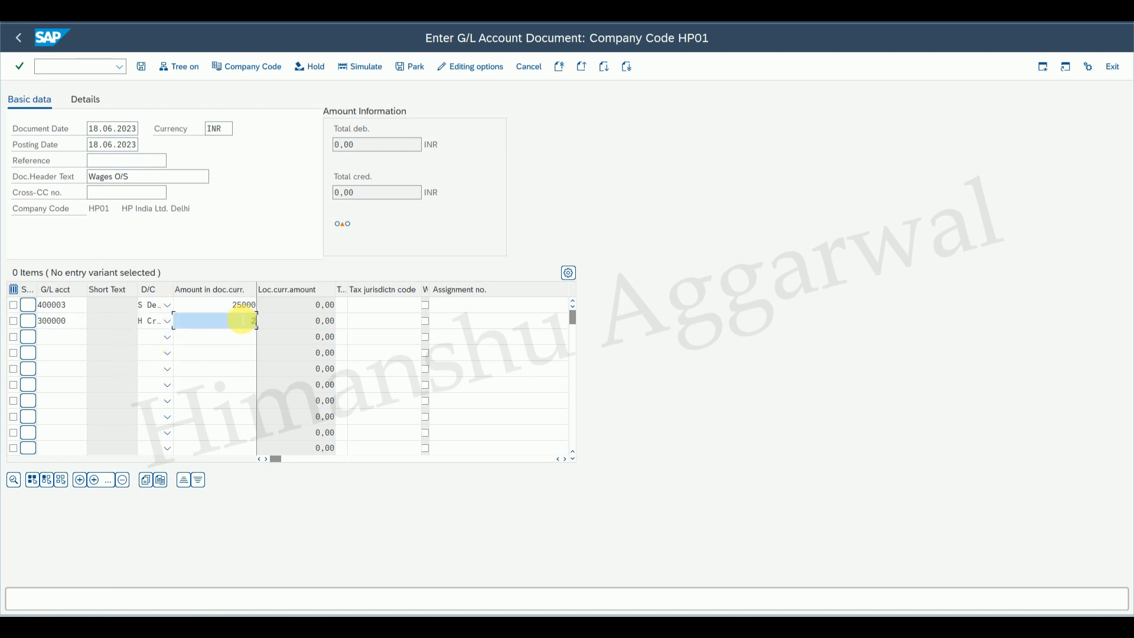
pyautogui.write('25.000')
pyautogui.press('Return')
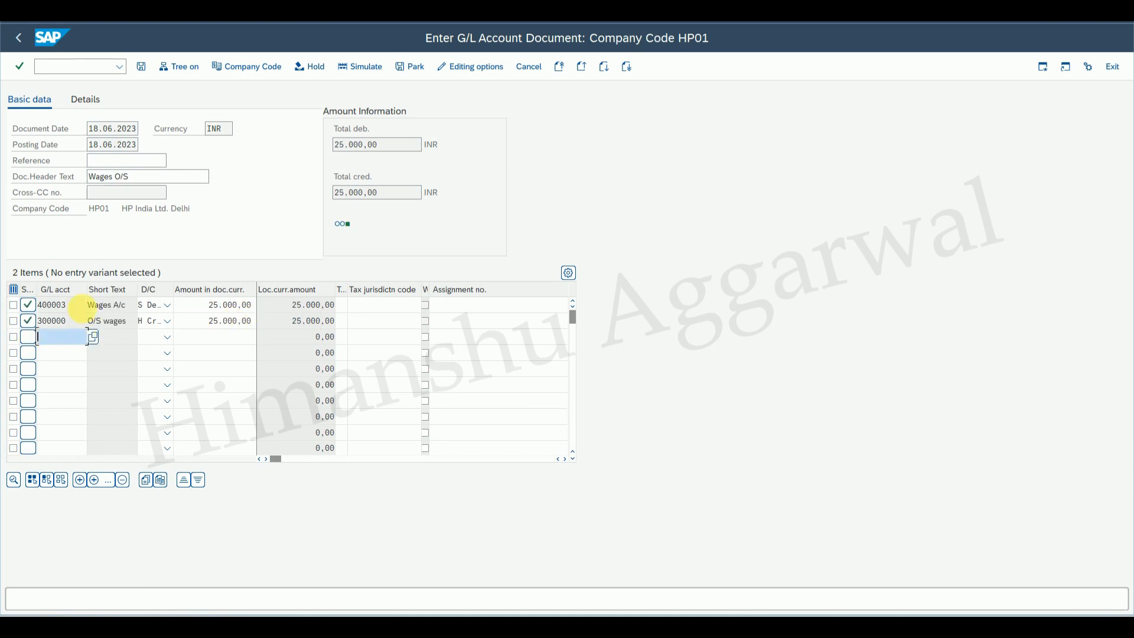
pyautogui.click(143, 70)
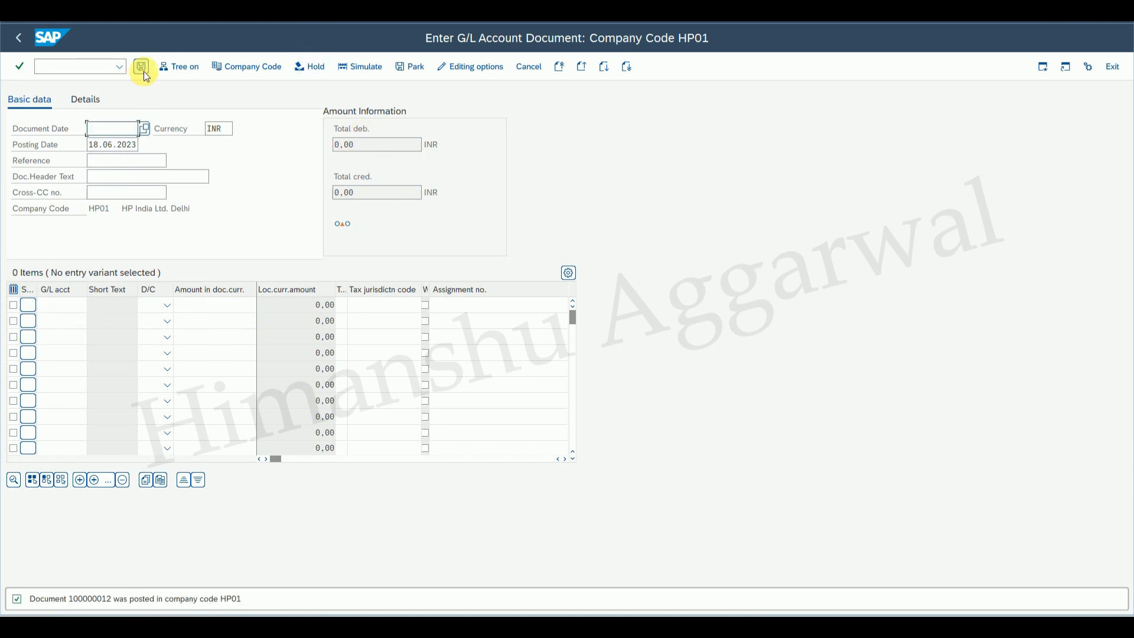
# Switch to the other session and run FBL3N to list open items for account 300000.
pyautogui.moveTo(753, 611)
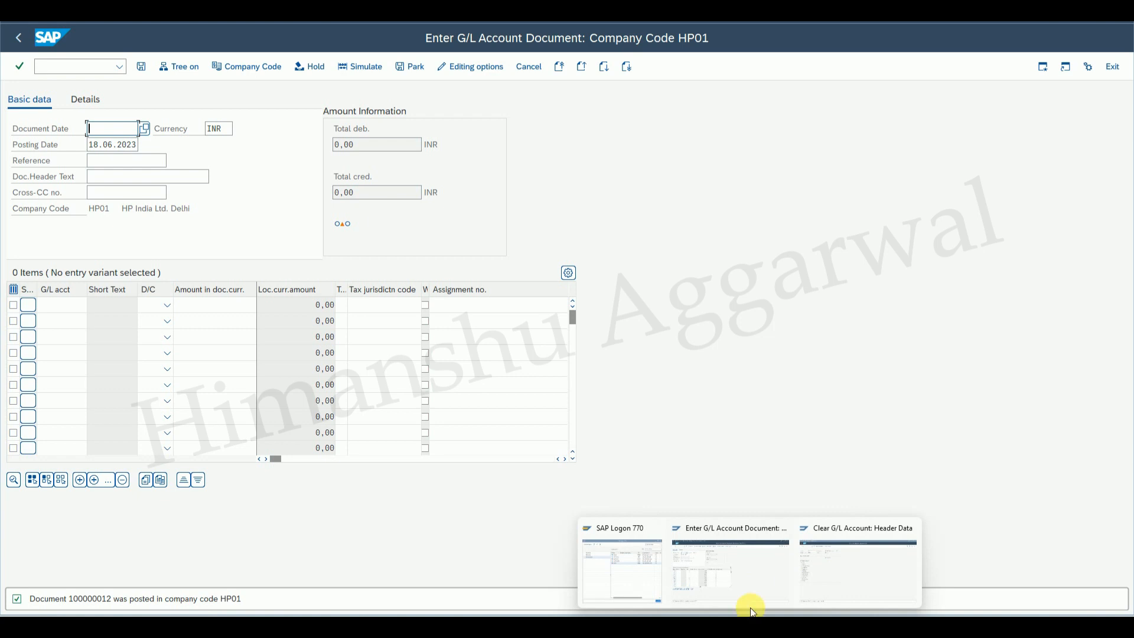
pyautogui.click(830, 579)
pyautogui.click(91, 67)
pyautogui.write('/NFBL3N')
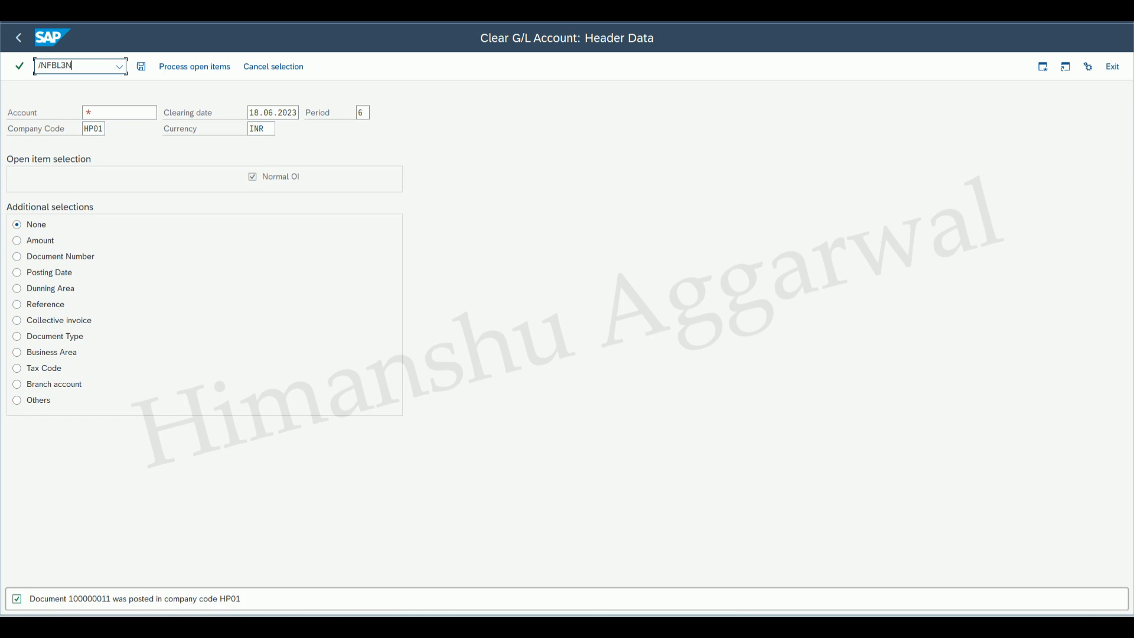
pyautogui.press('Return')
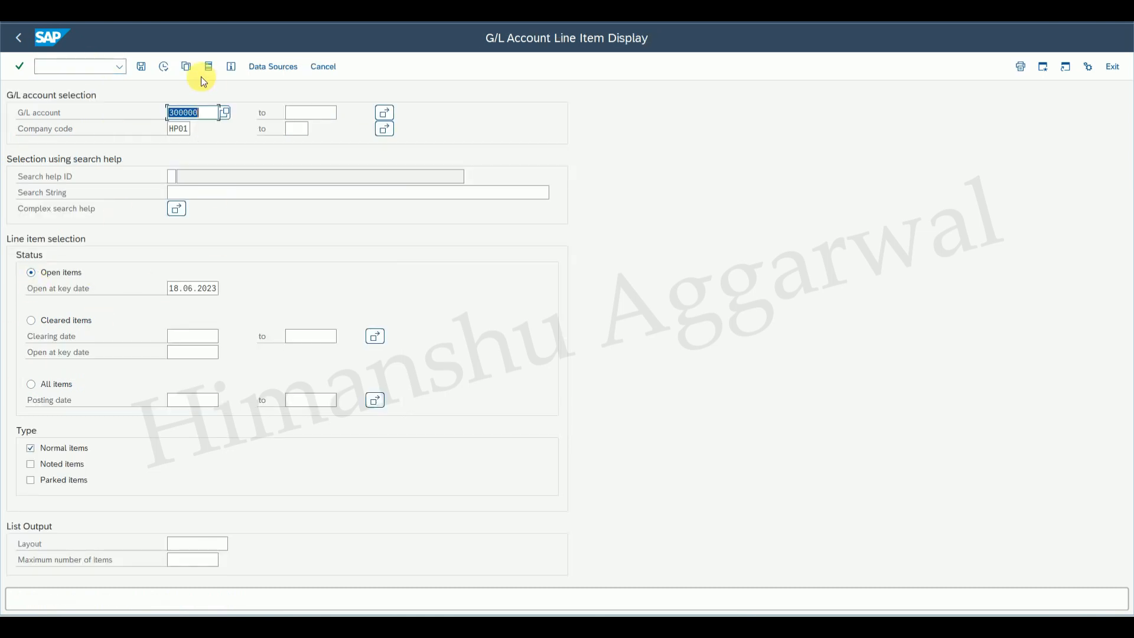
pyautogui.click(163, 66)
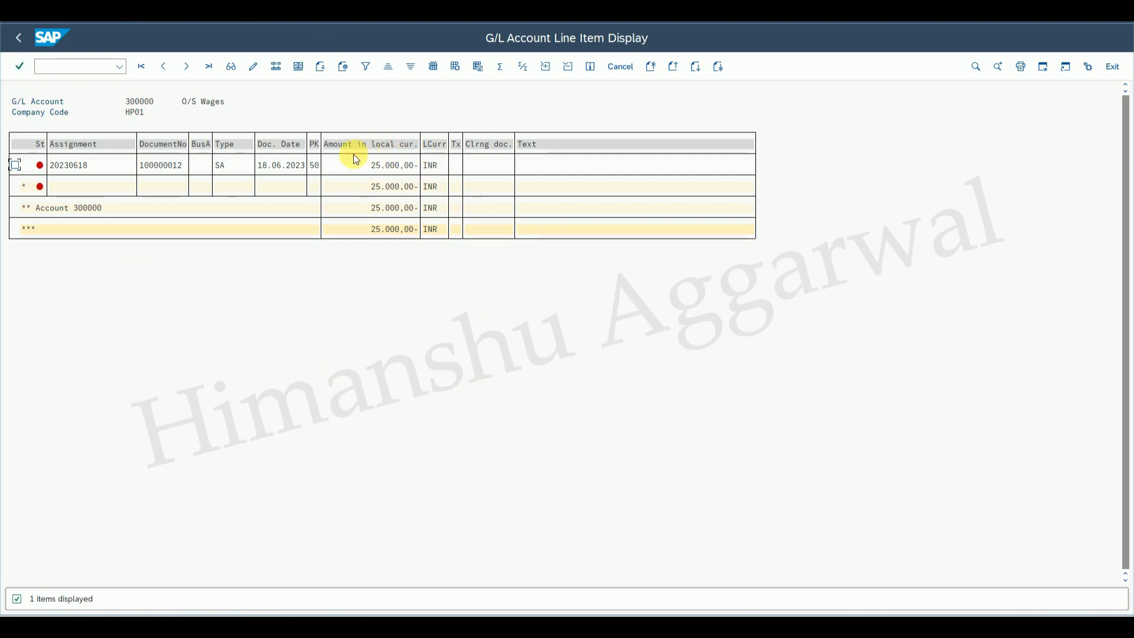
# Start Post with Clearing (F-04) and copy the posting date 18.06.2023 into the document date.
pyautogui.click(23, 40)
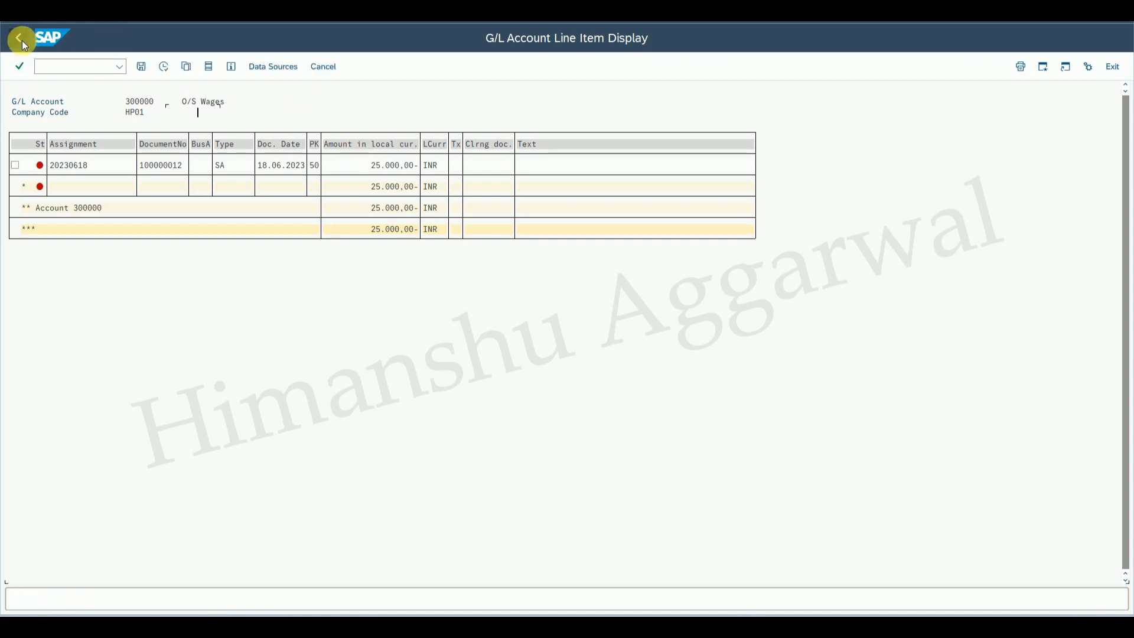
pyautogui.click(22, 40)
pyautogui.write('F-04')
pyautogui.press('Return')
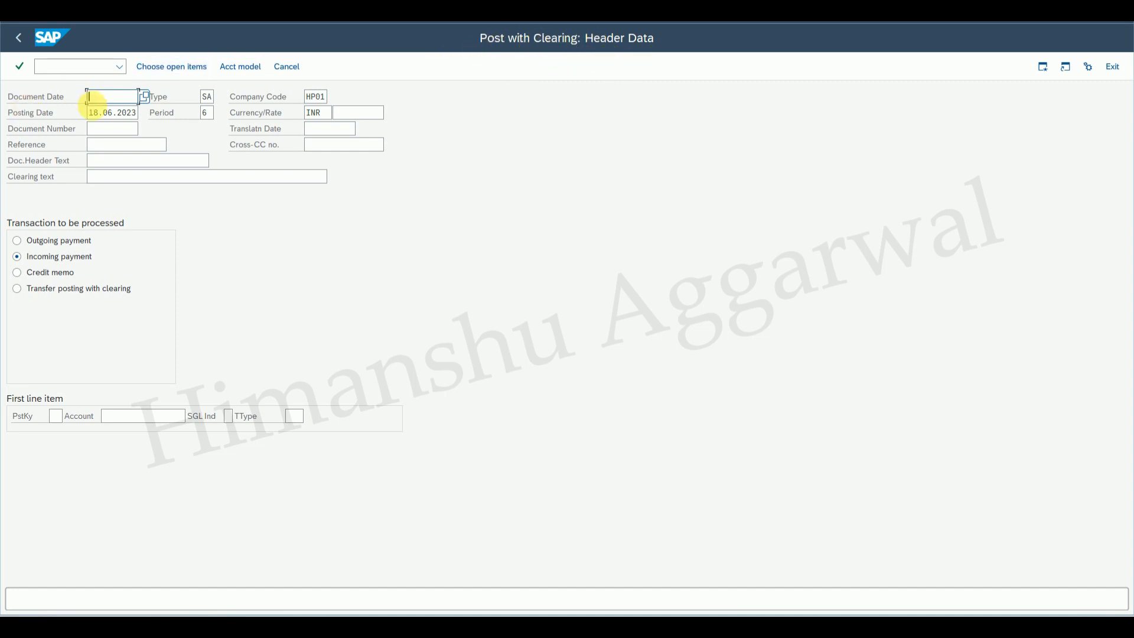
pyautogui.moveTo(89, 112); pyautogui.dragTo(141, 114)
pyautogui.hotkey('ctrl', 'c')
pyautogui.click(120, 99)
pyautogui.hotkey('ctrl', 'v')
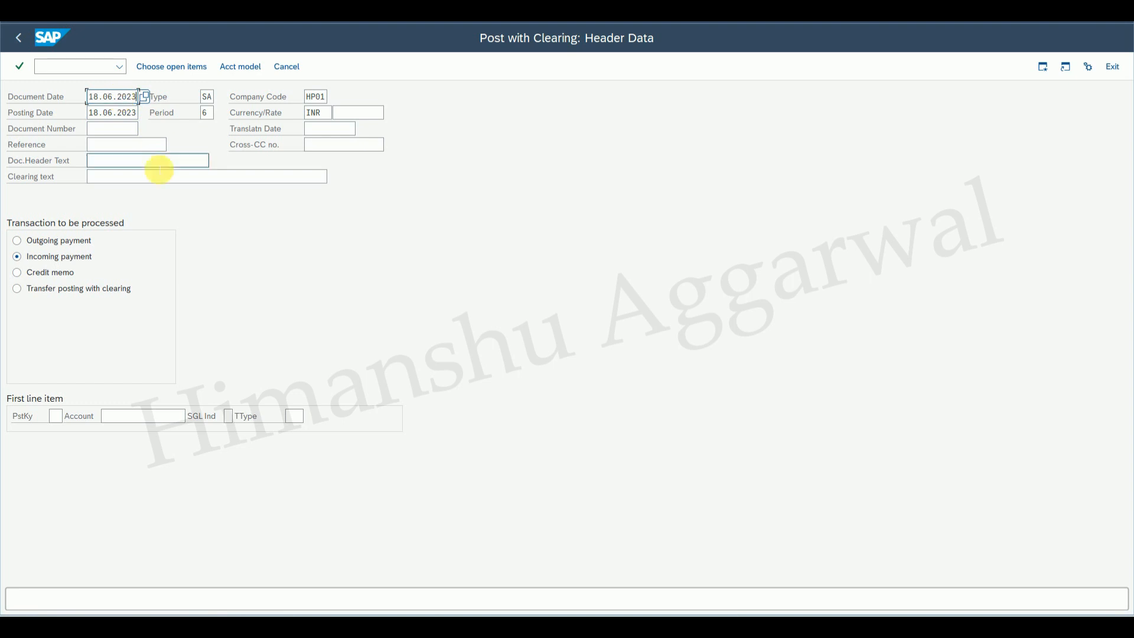
# Enter the header text Clearing Doc and choose Outgoing payment as the transaction.
pyautogui.click(128, 162)
pyautogui.write('cL')
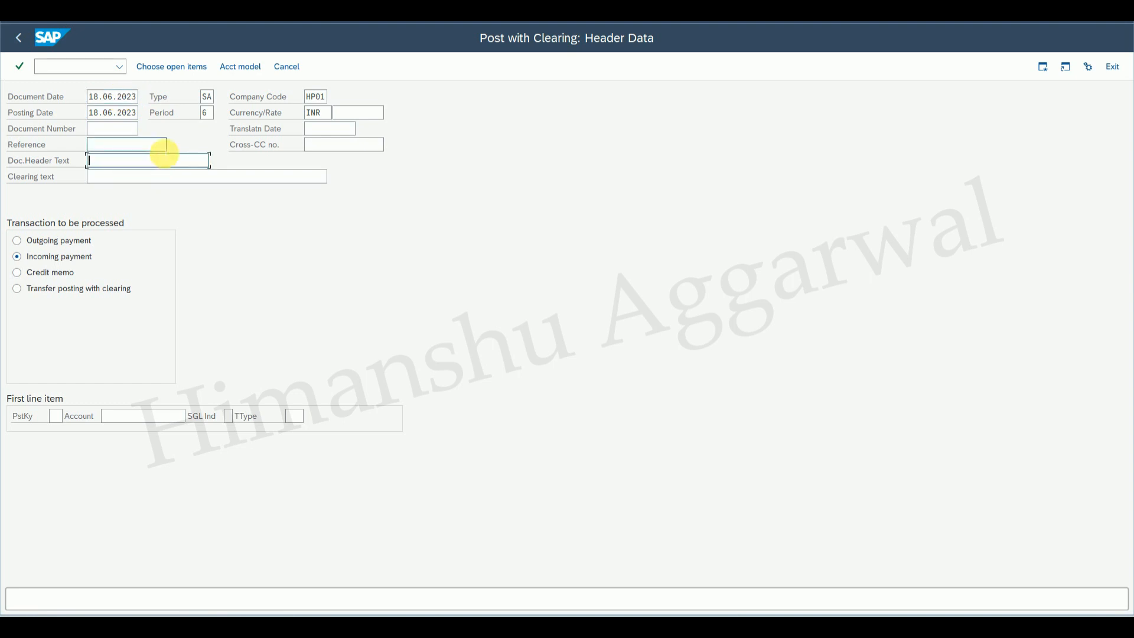
pyautogui.write('earing Doc')
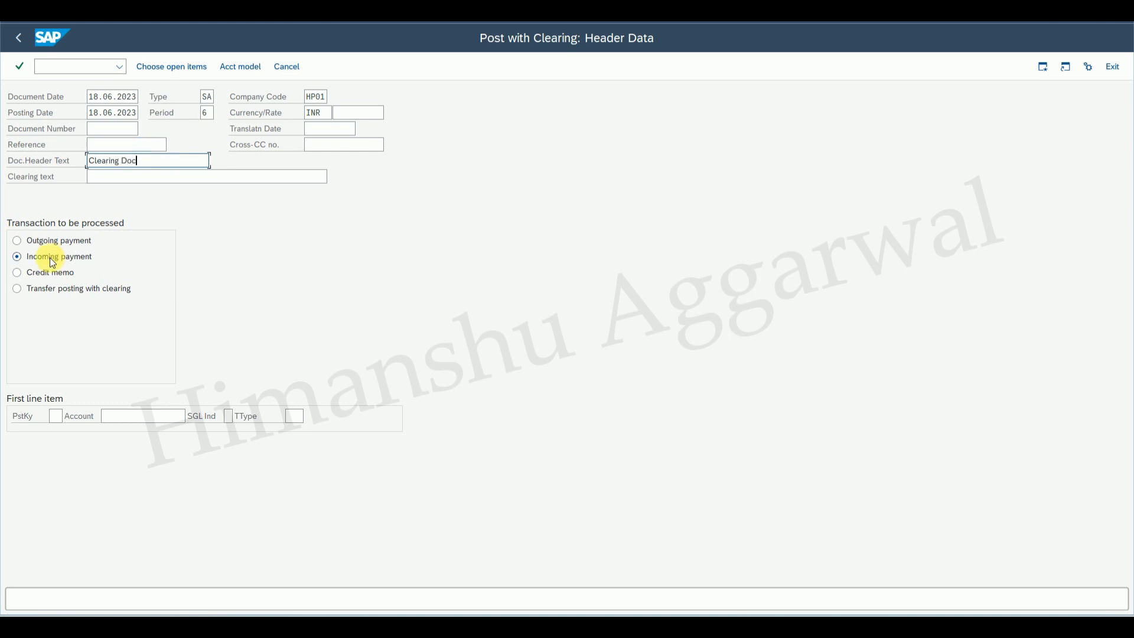
pyautogui.click(44, 242)
# Set the first line item to posting key 50 with account 200005 chosen via search help.
pyautogui.click(55, 416)
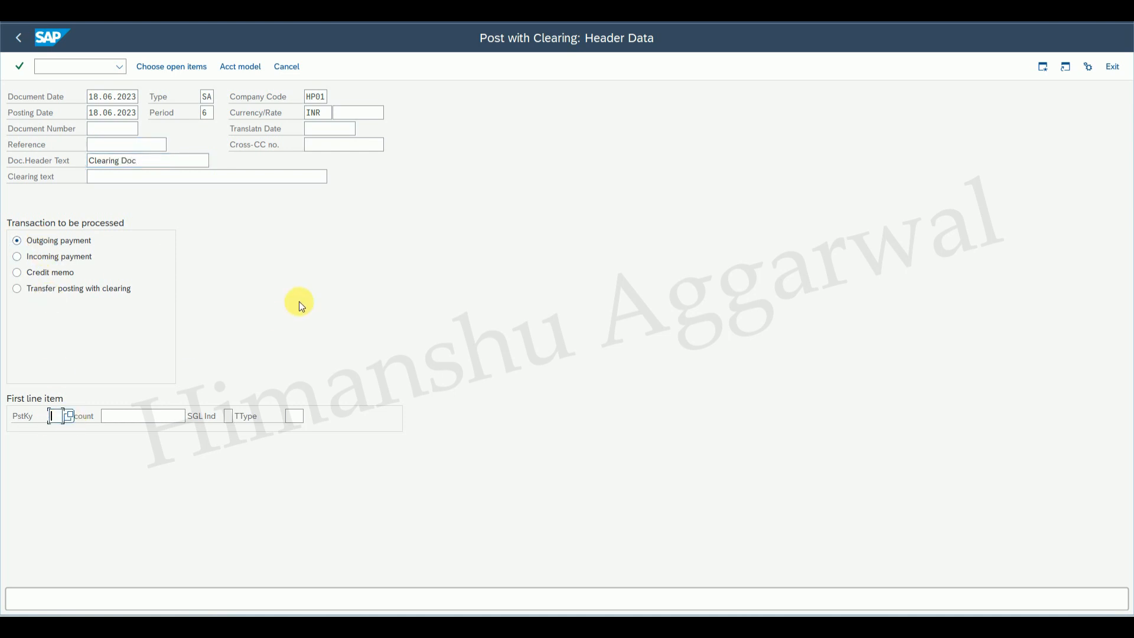
pyautogui.write('50')
pyautogui.click(132, 423)
pyautogui.click(190, 416)
pyautogui.click(225, 220)
pyautogui.doubleClick(115, 199)
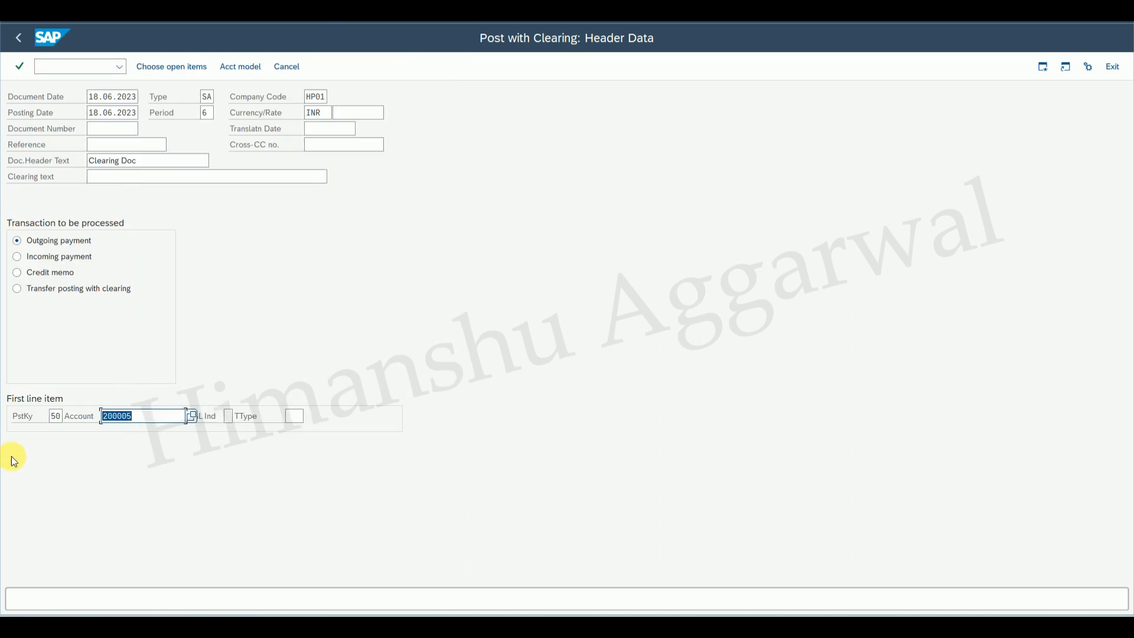
pyautogui.press('Return')
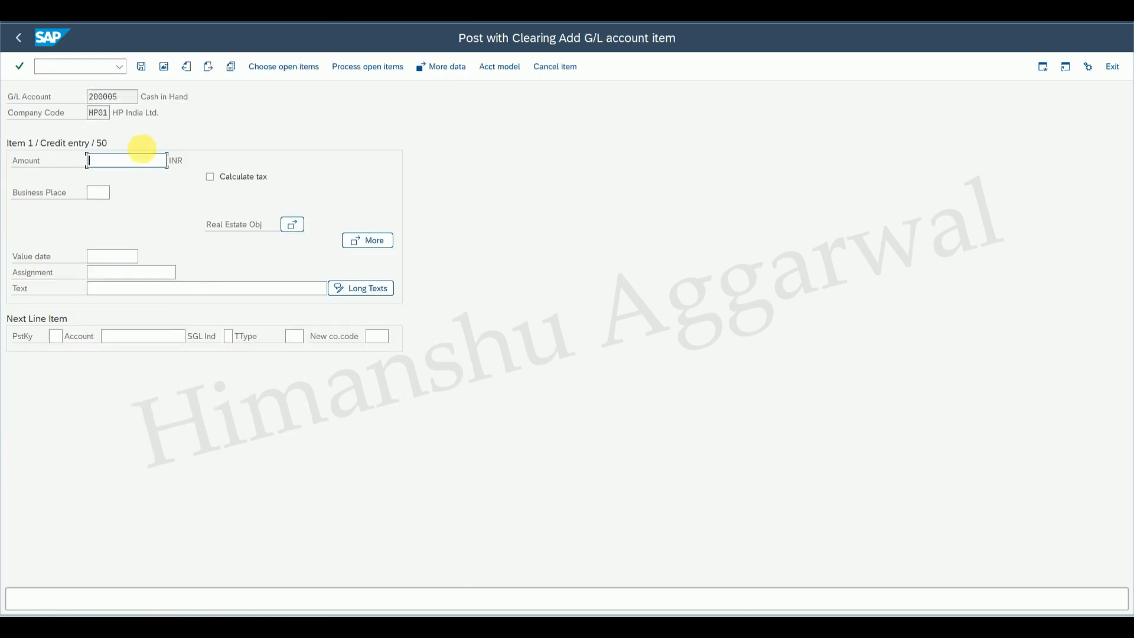
# Enter amount 25000 and item text Paid O/S Wages for the Cash in Hand line.
pyautogui.write('25000')
pyautogui.click(138, 292)
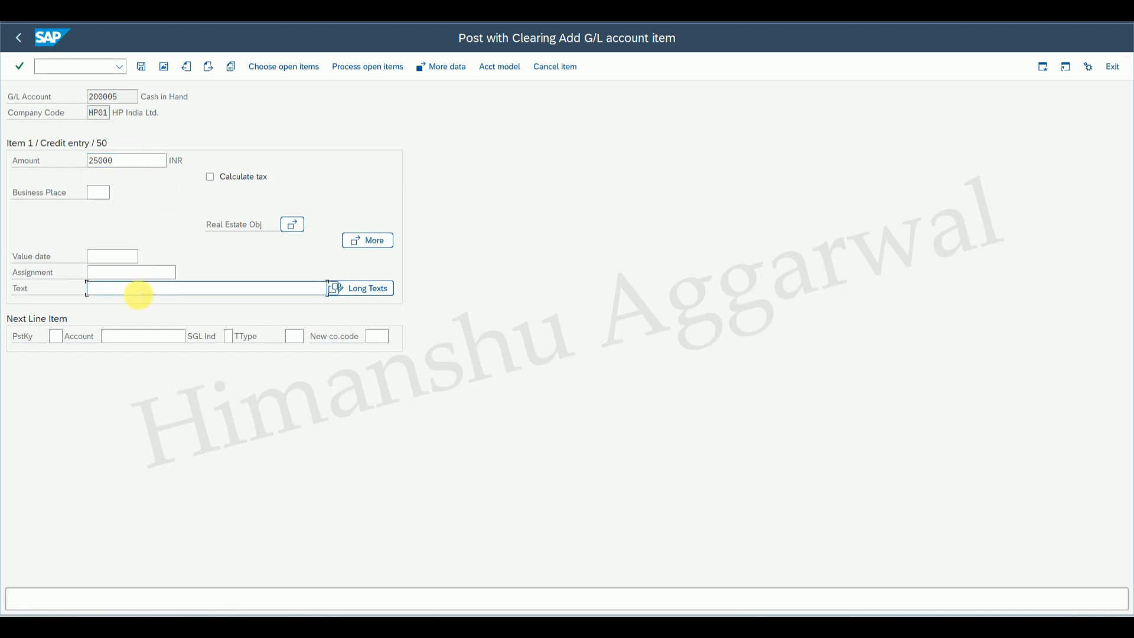
pyautogui.write('Paid O/S Wages')
# Choose open items for G/L account 300000, process them, and post the clearing document.
pyautogui.click(363, 68)
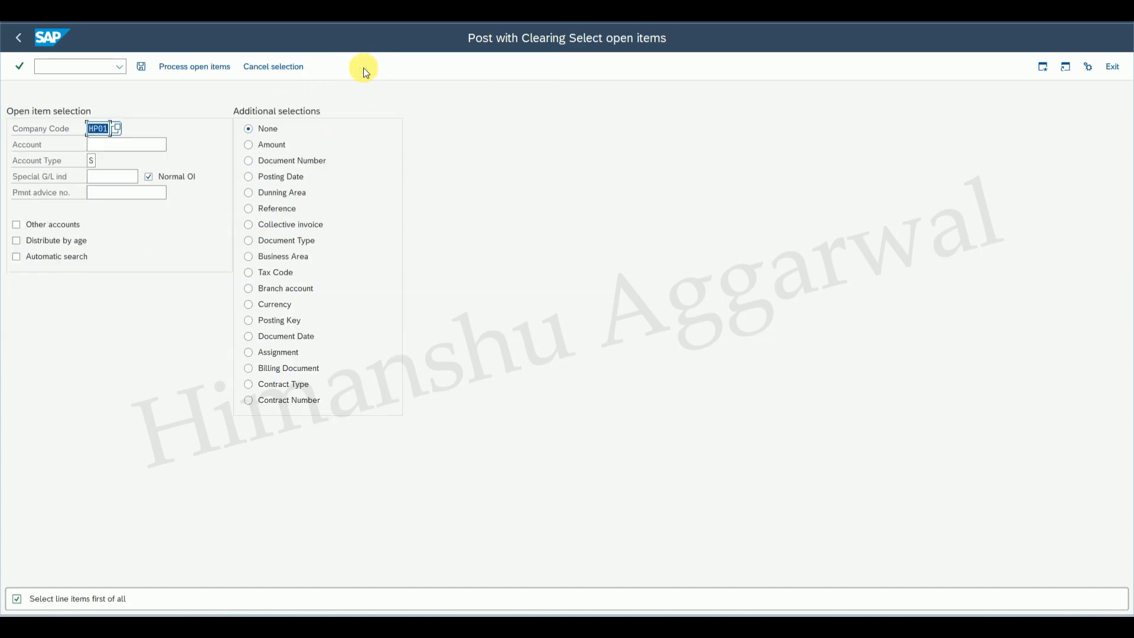
pyautogui.click(125, 147)
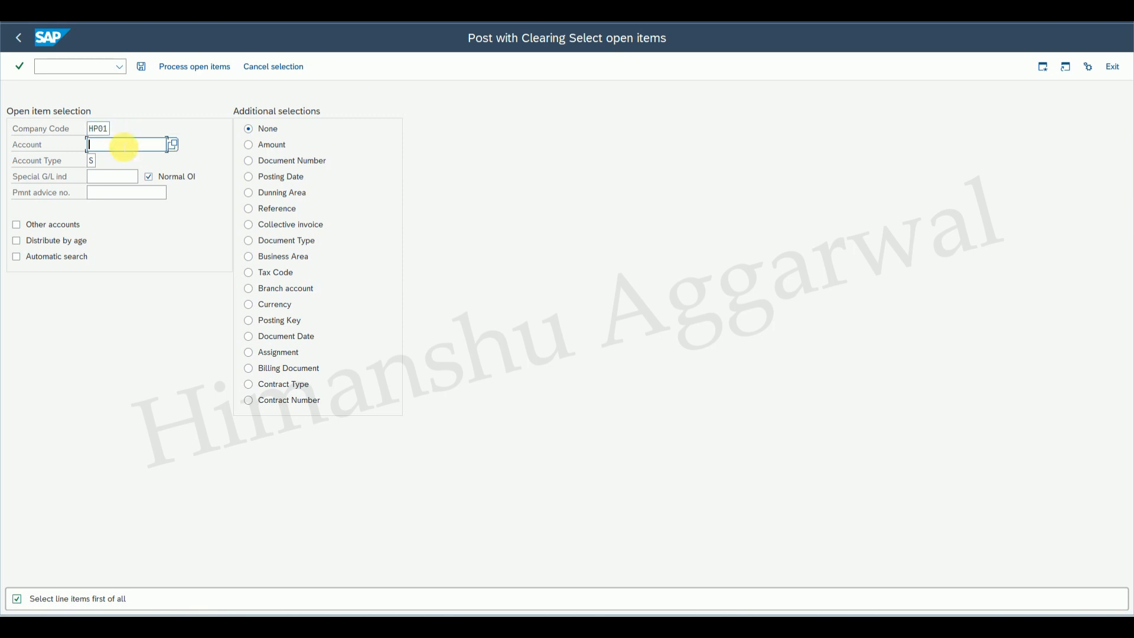
pyautogui.moveTo(798, 568)
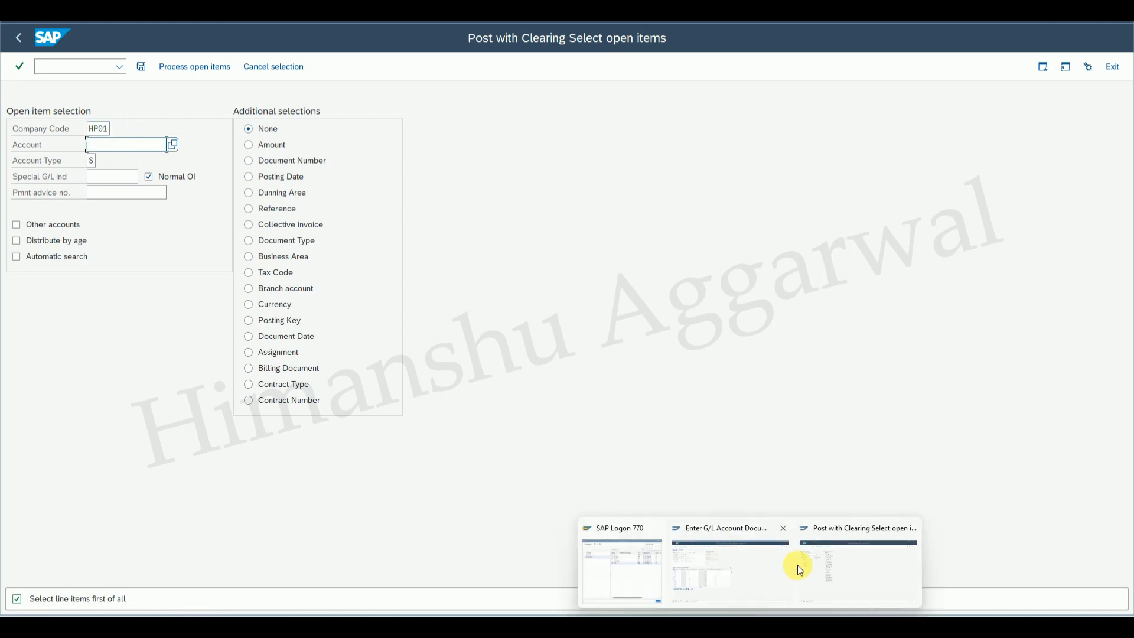
pyautogui.click(835, 563)
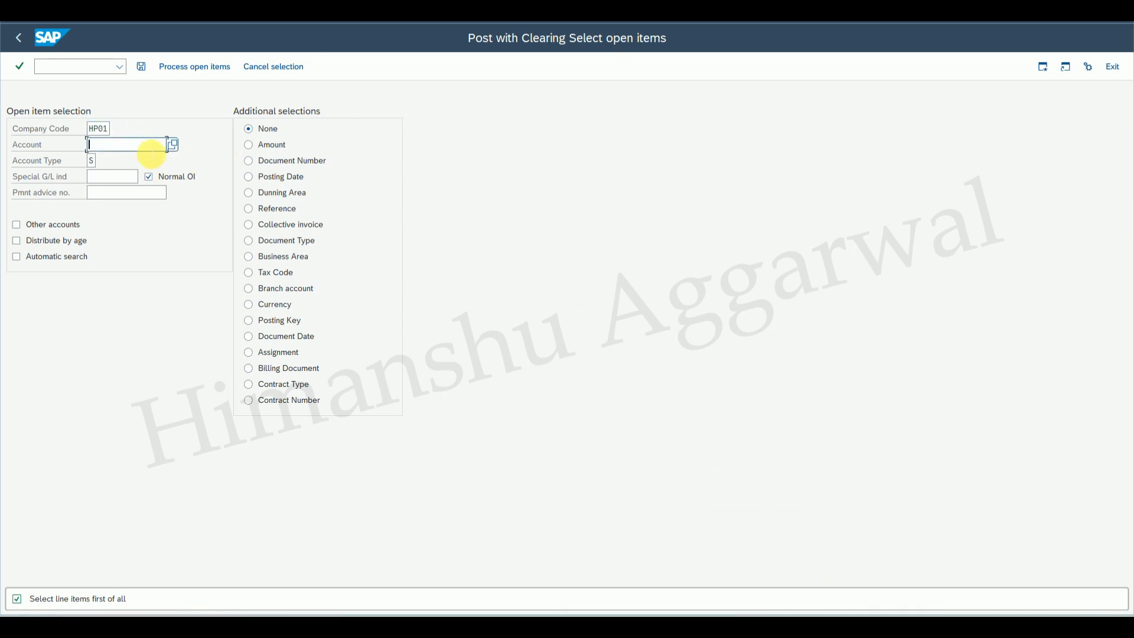
pyautogui.write('300')
pyautogui.click(136, 164)
pyautogui.click(189, 66)
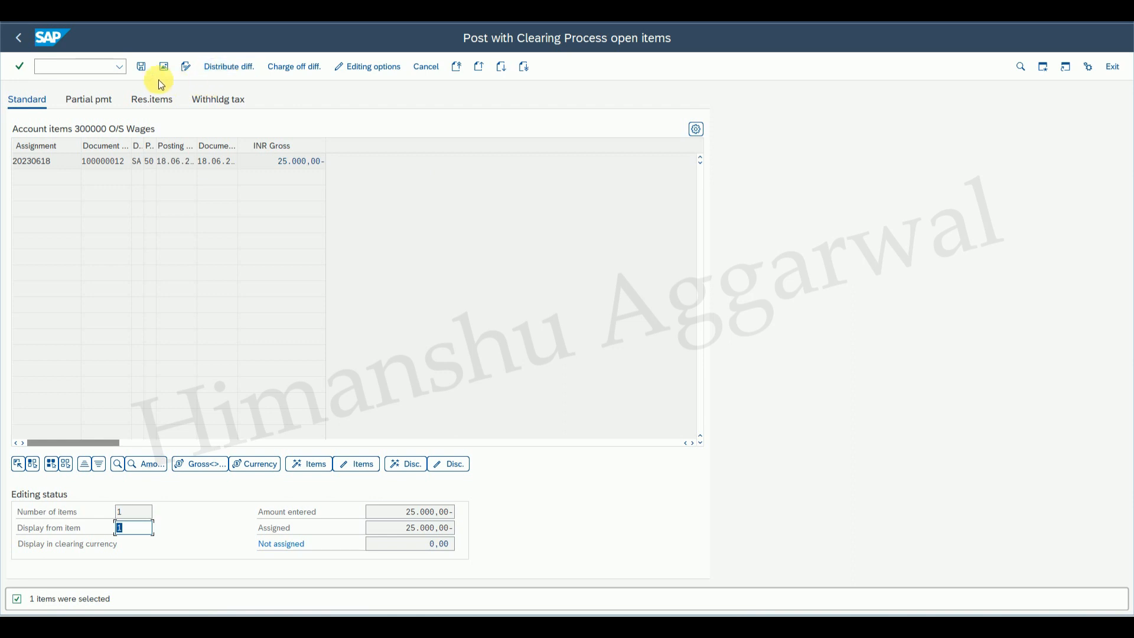
pyautogui.click(141, 66)
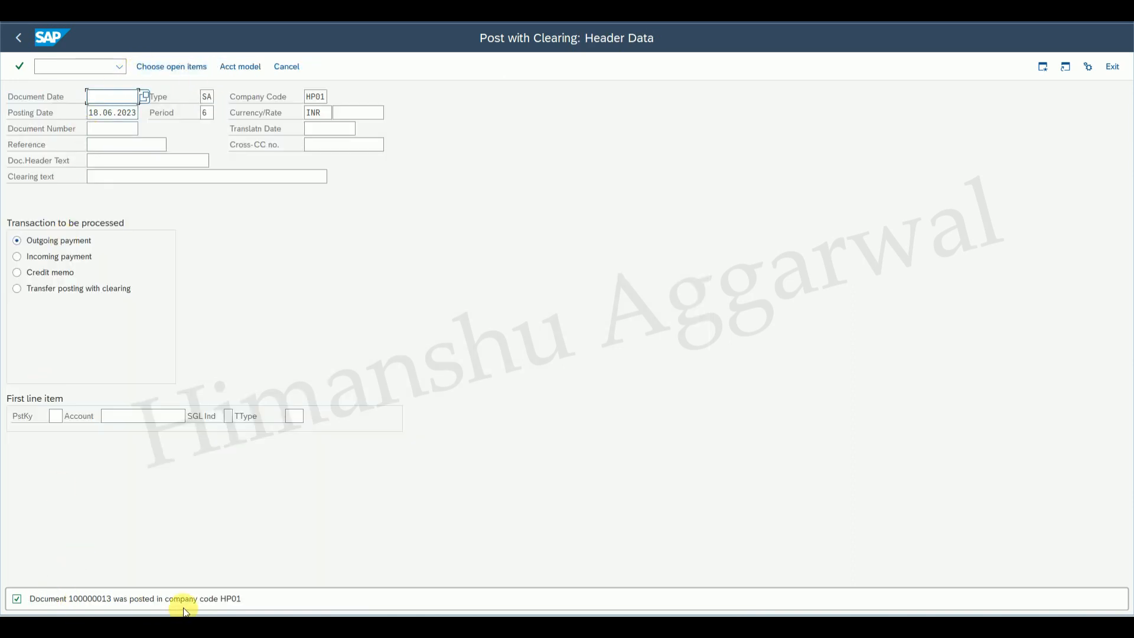
# Start transaction FBL3N in another session and run the open-items line item report for account 300000.
pyautogui.moveTo(782, 599)
pyautogui.click(739, 534)
pyautogui.click(73, 68)
pyautogui.write('/')
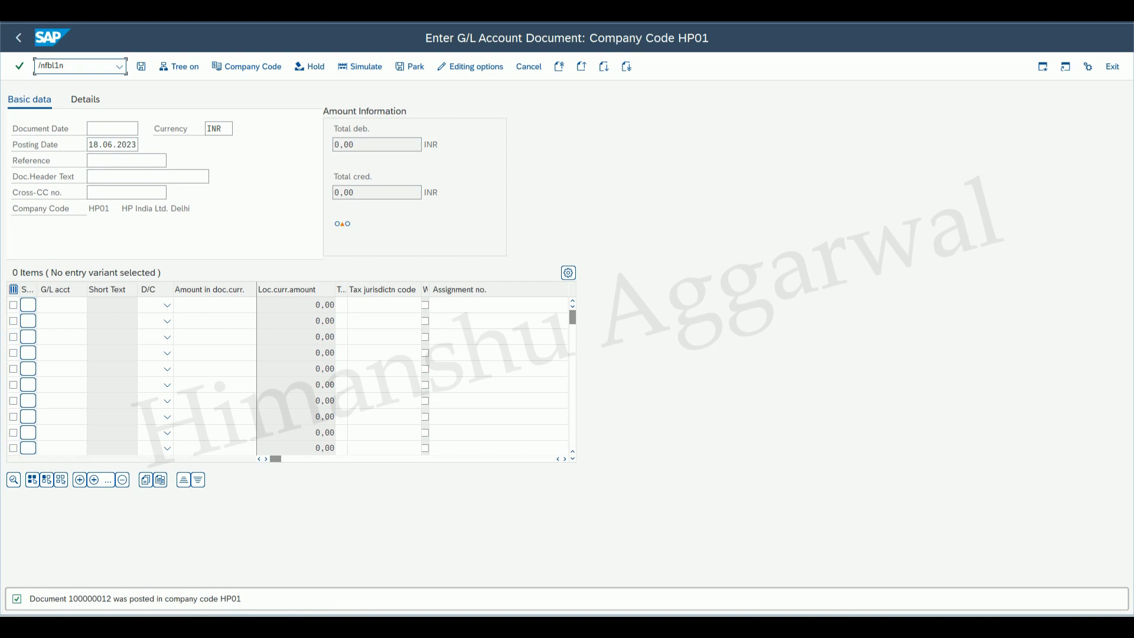
pyautogui.write('nfbl3n')
pyautogui.press('Return')
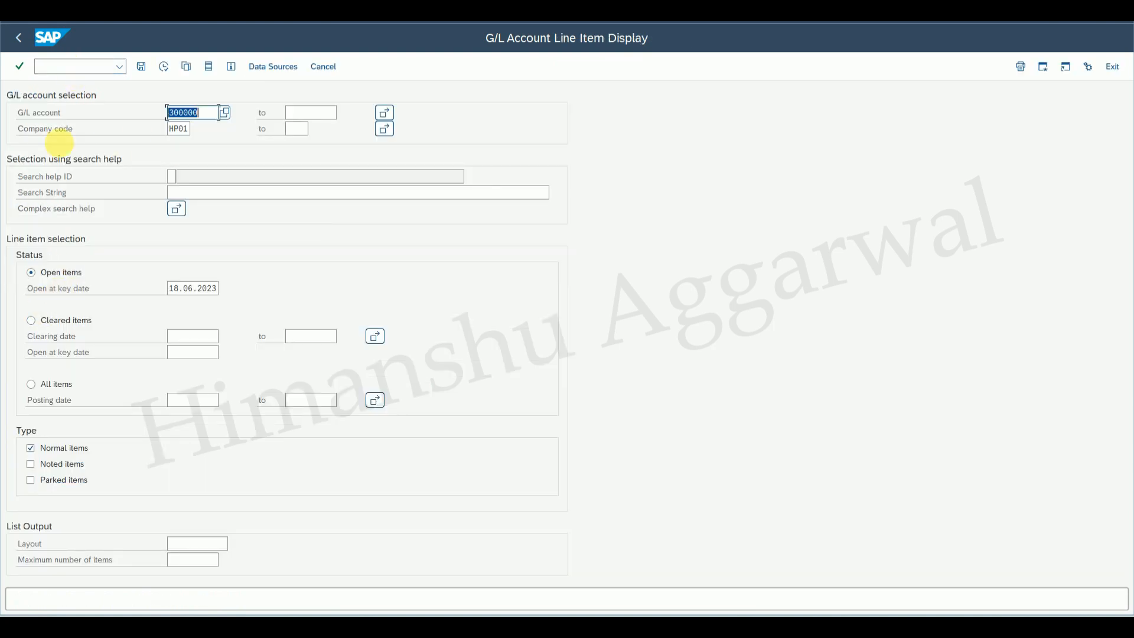
pyautogui.click(163, 66)
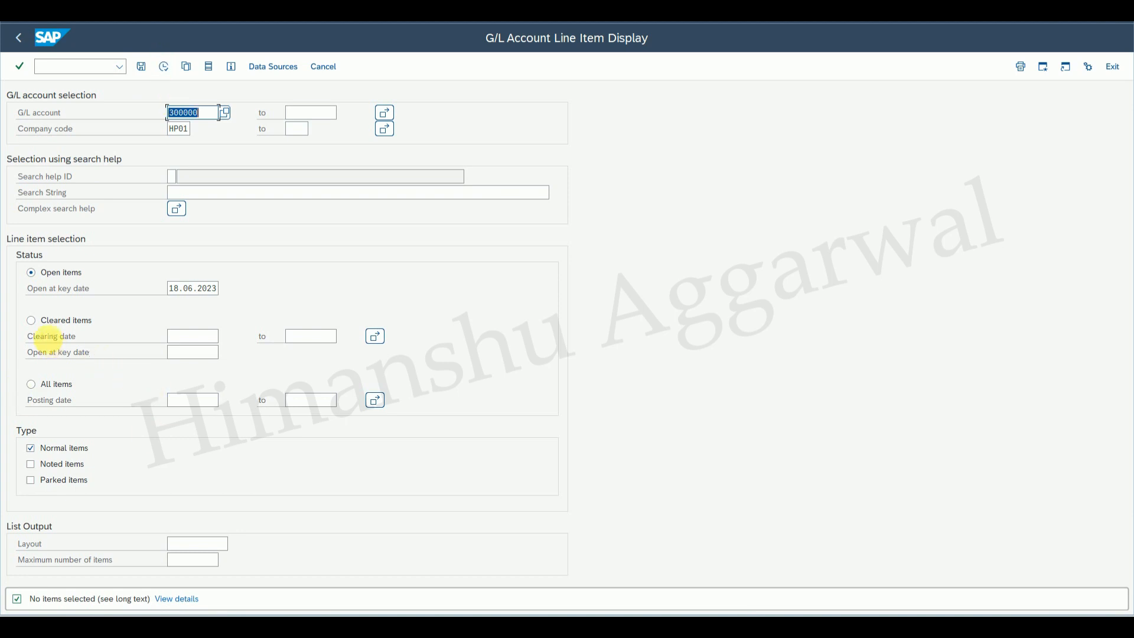
# Switch the line item report to cleared items and display them for account 300000.
pyautogui.click(31, 320)
pyautogui.click(164, 67)
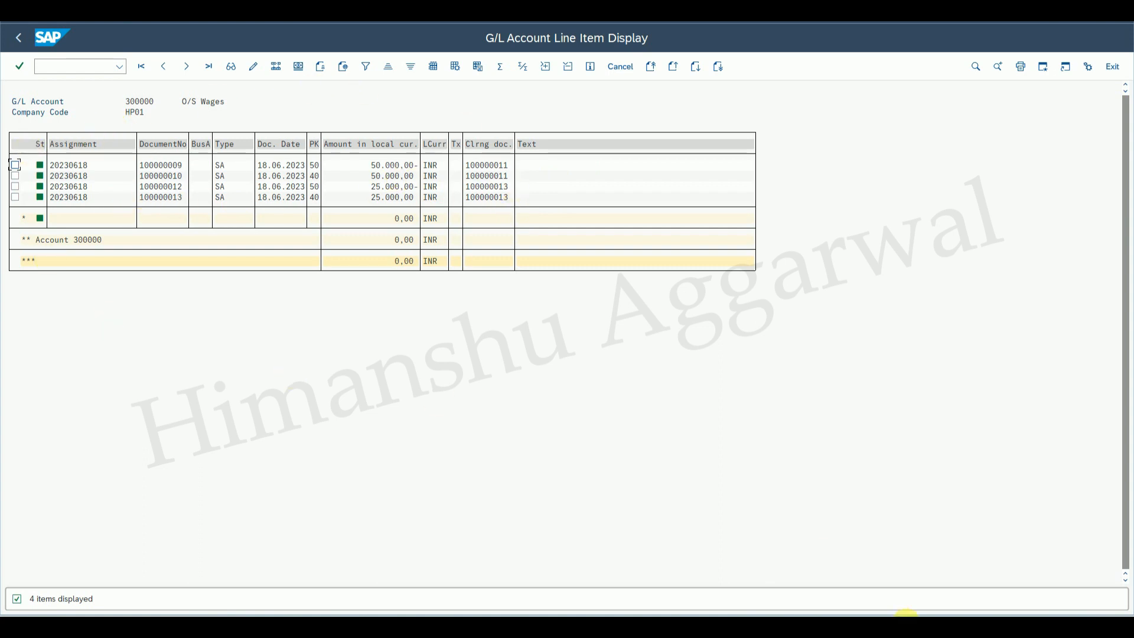
pyautogui.click(770, 522)
pyautogui.moveTo(1129, 275); pyautogui.dragTo(1129, 169)
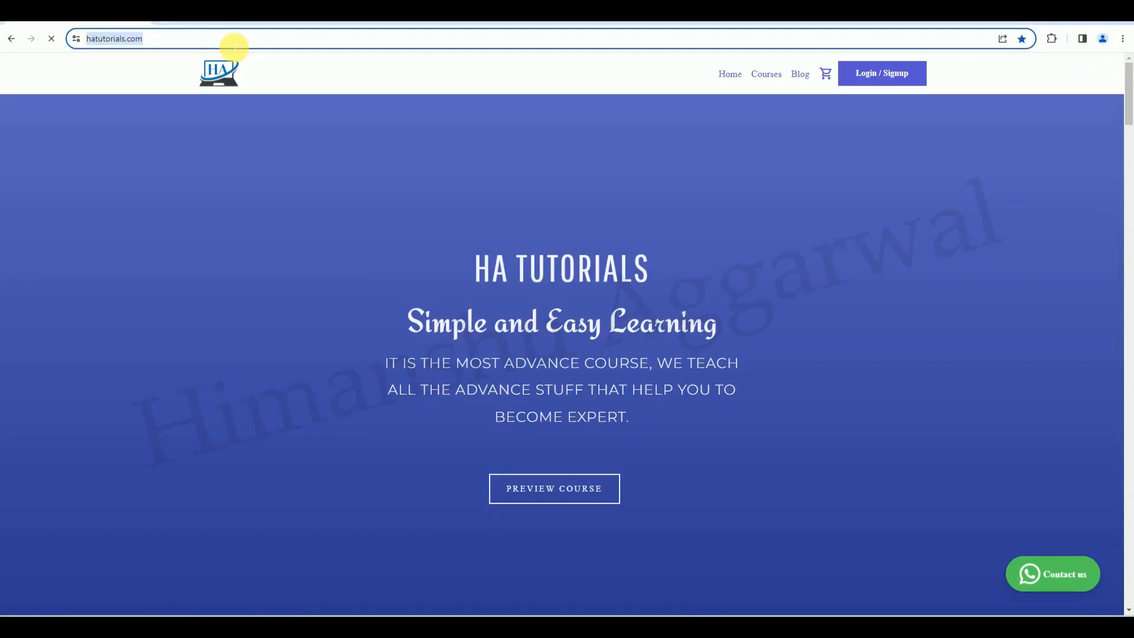
# Browse the course catalogue on the hatutorials.com website.
pyautogui.click(233, 41)
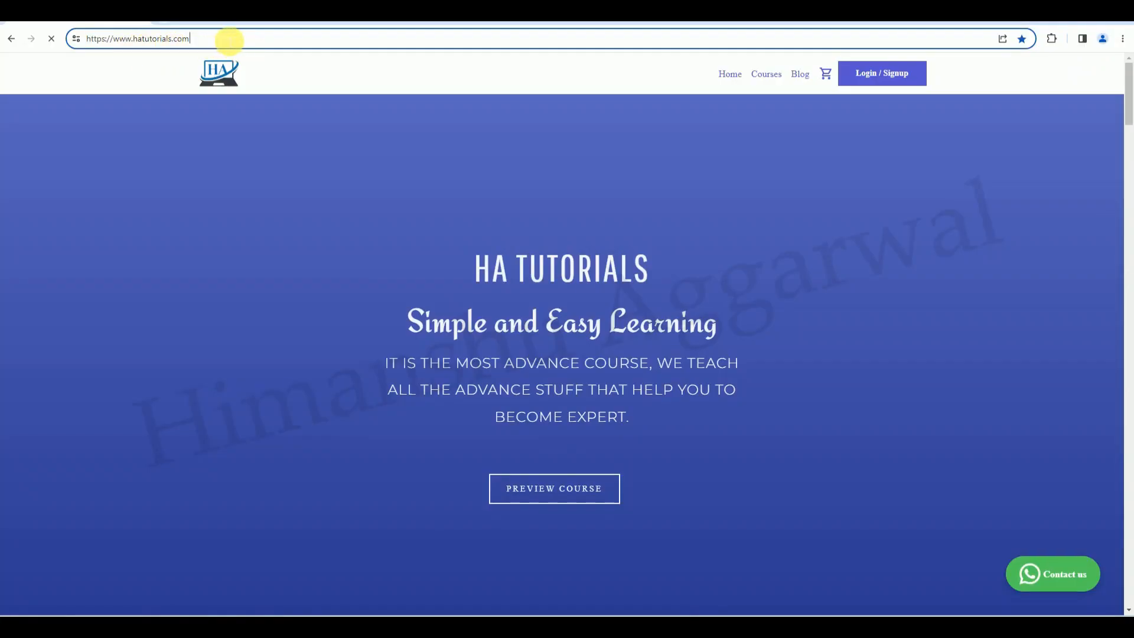
pyautogui.click(763, 73)
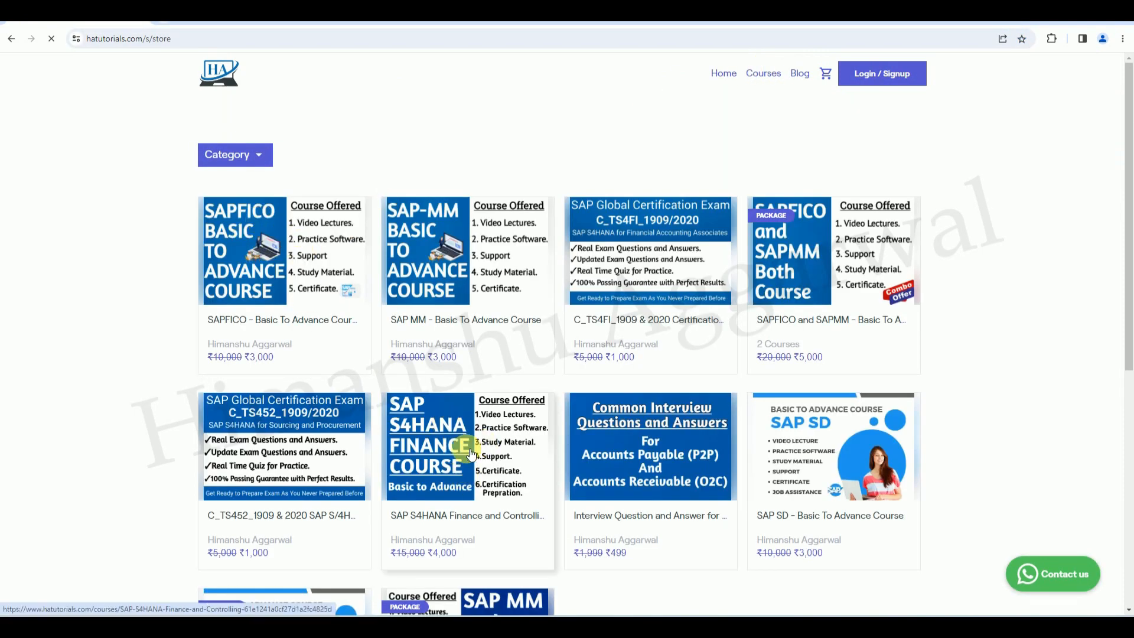
pyautogui.moveTo(1128, 254); pyautogui.dragTo(1129, 406)
pyautogui.moveTo(1125, 298); pyautogui.dragTo(1125, 148)
# Open the website's login dialog, switch to the Sign Up form, and close it.
pyautogui.click(885, 74)
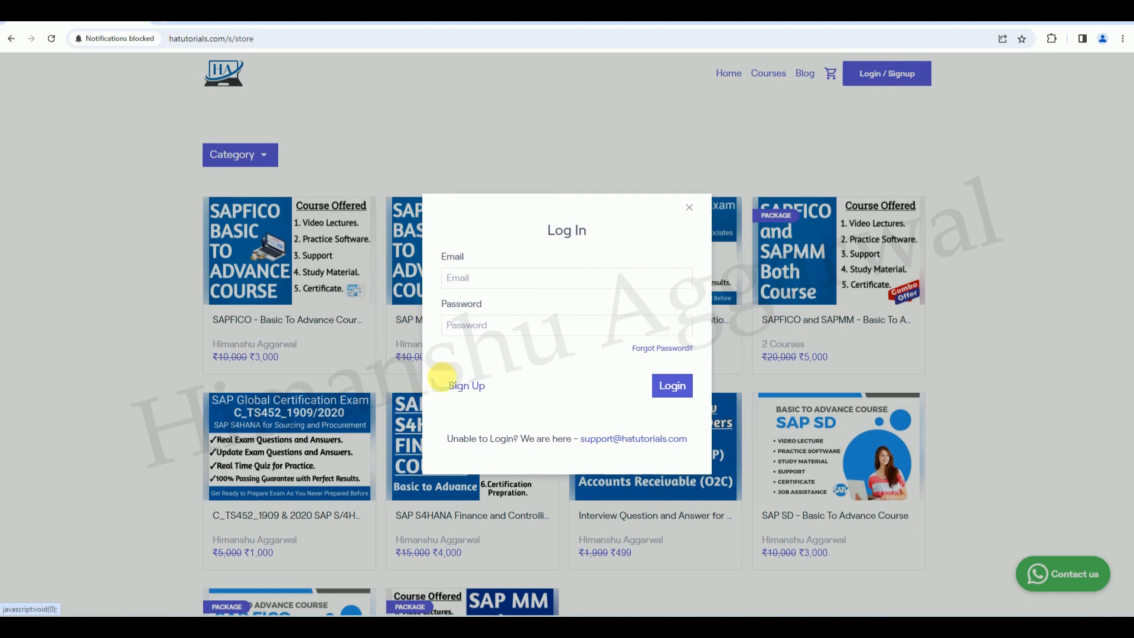
pyautogui.click(468, 386)
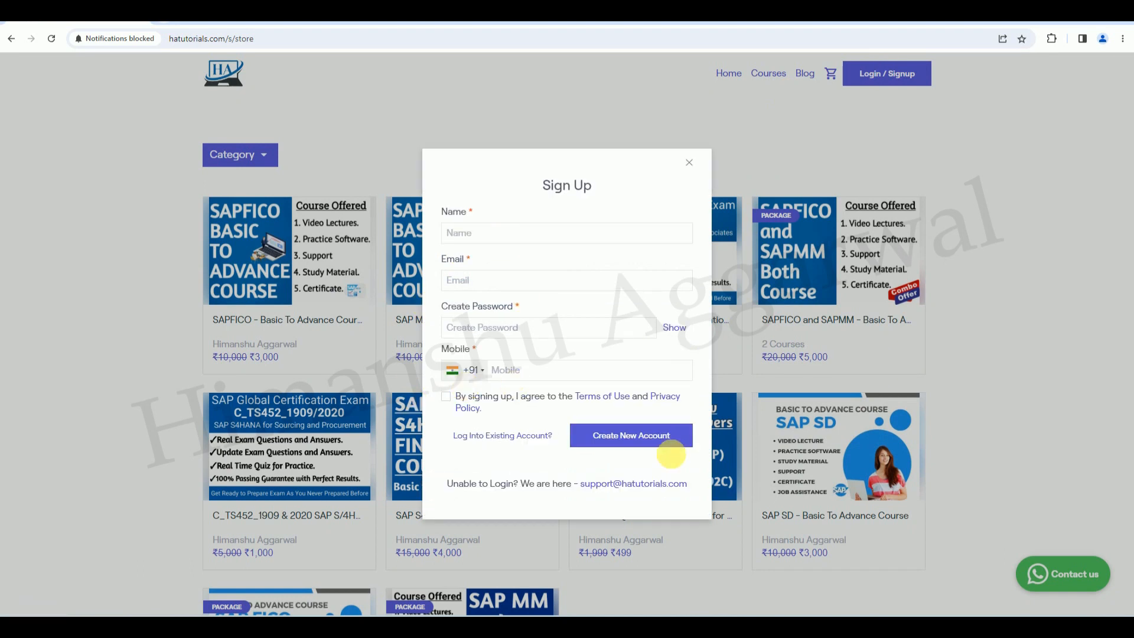
pyautogui.click(691, 164)
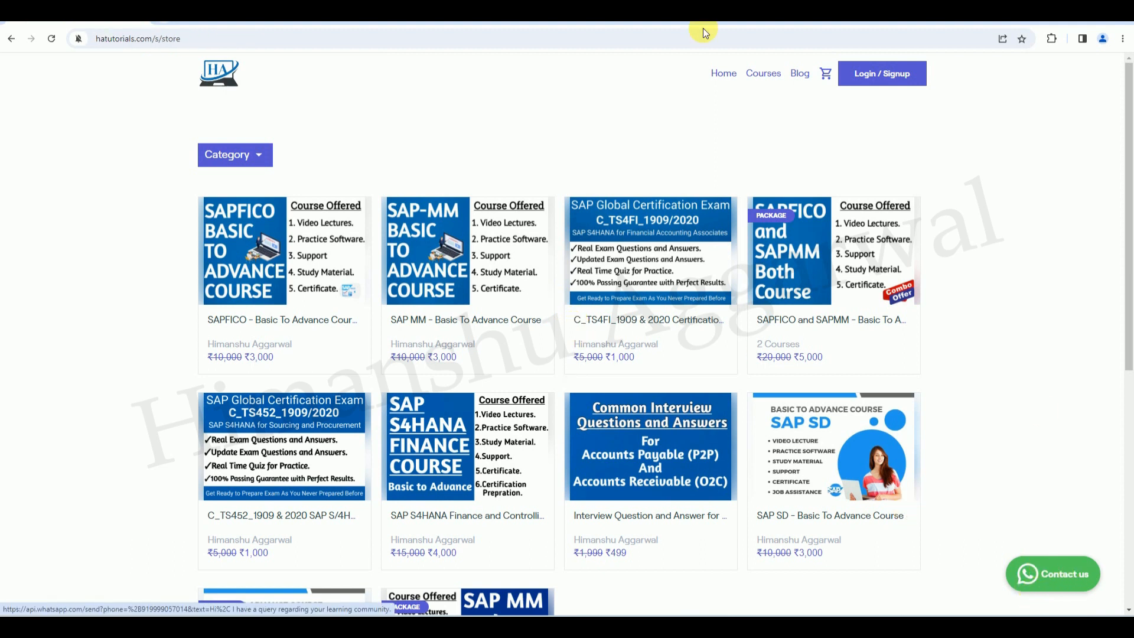
pyautogui.moveTo(749, 626)
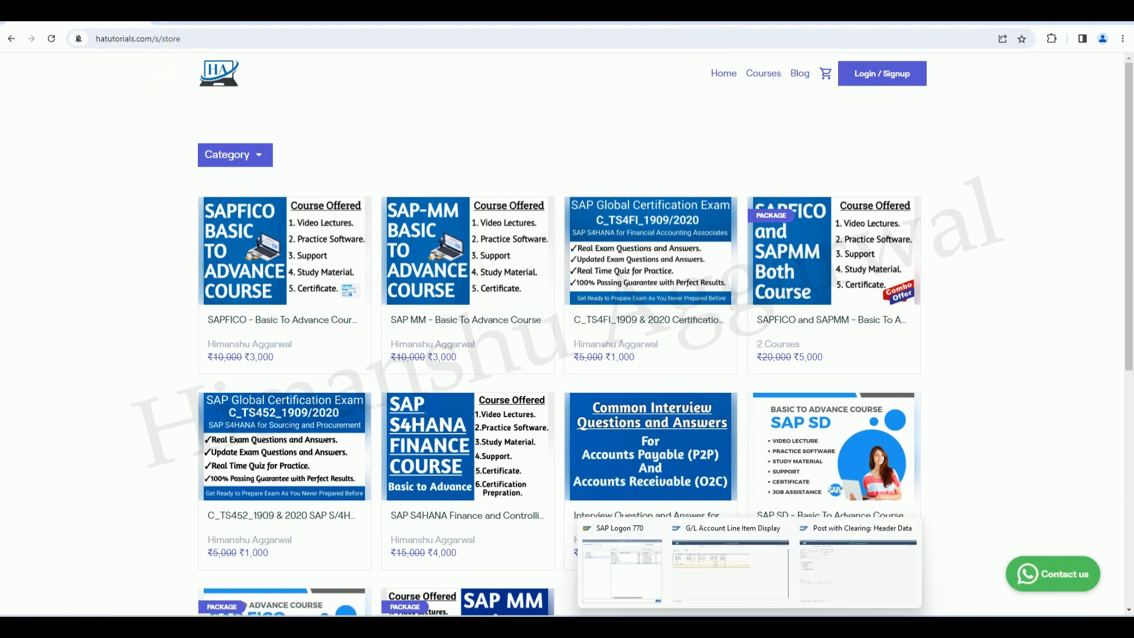